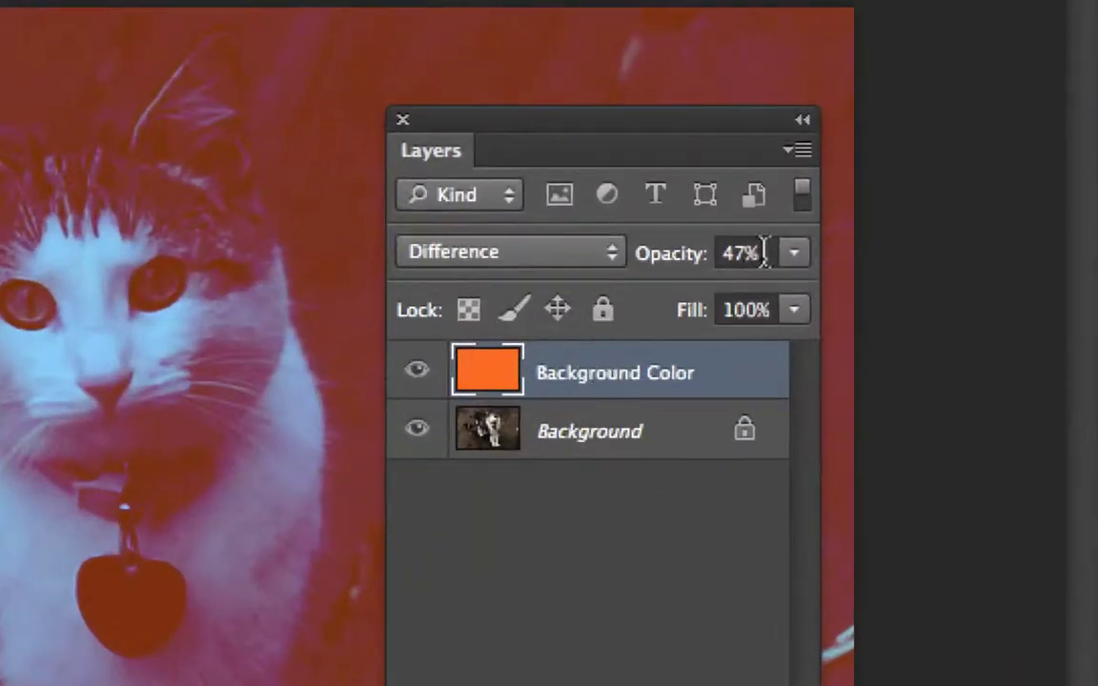
Step: Toggle the Background layer's visibility to view the Background Color layer without the photo
left_click(781, 255)
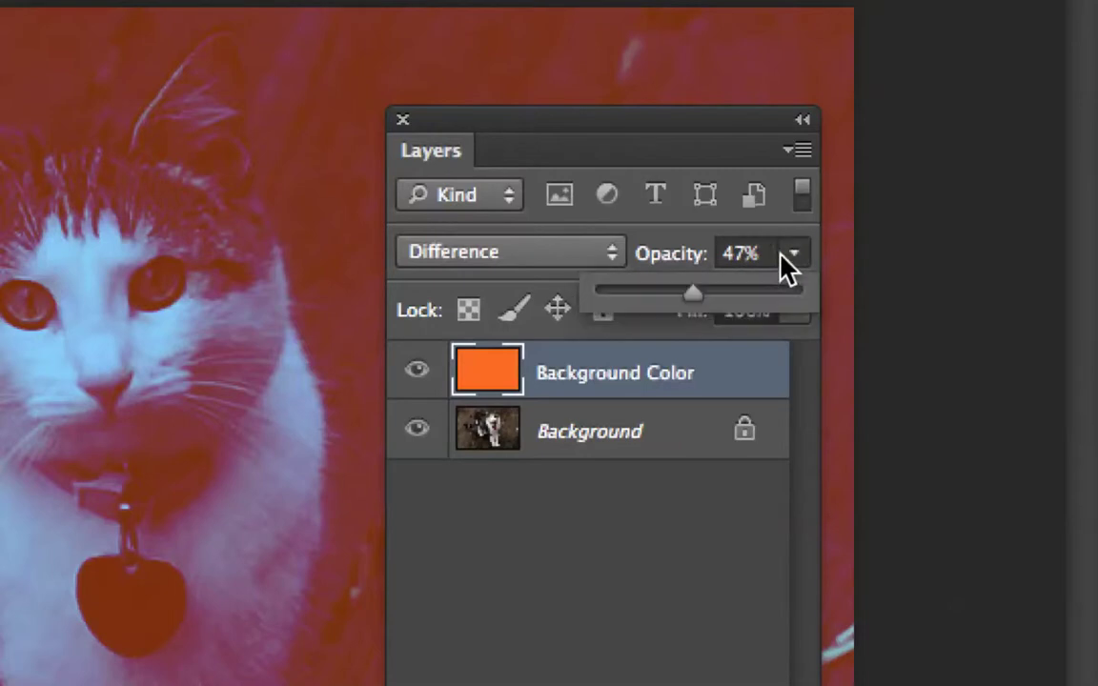
left_click(788, 264)
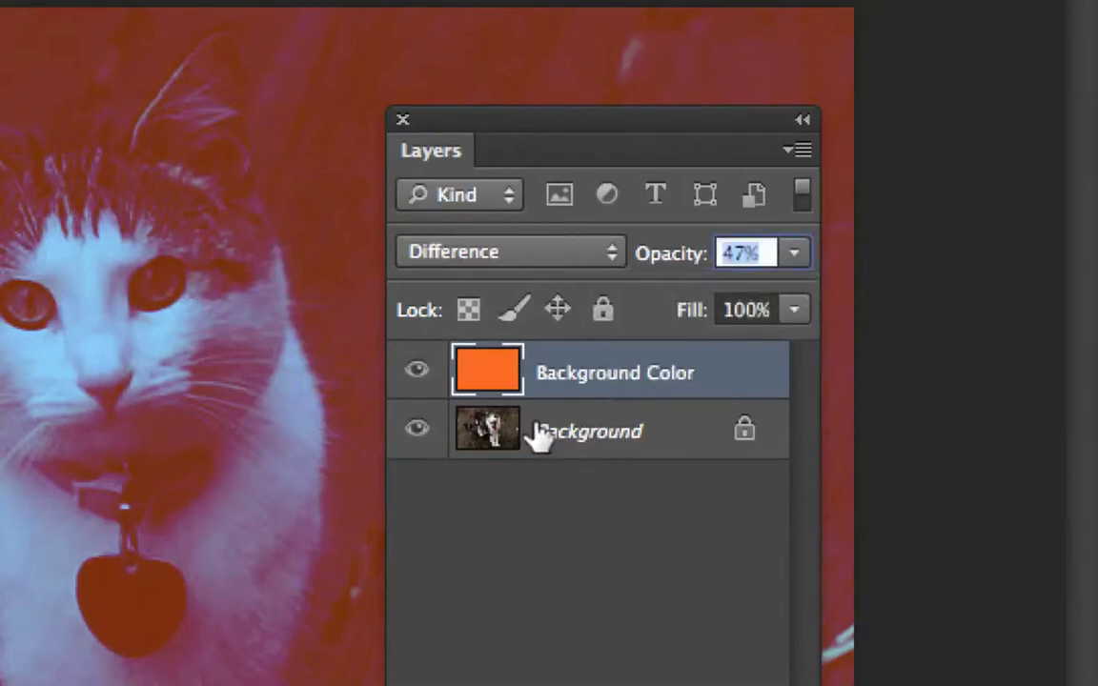
left_click(417, 431)
left_click(417, 434)
left_click(417, 434)
left_click(647, 302)
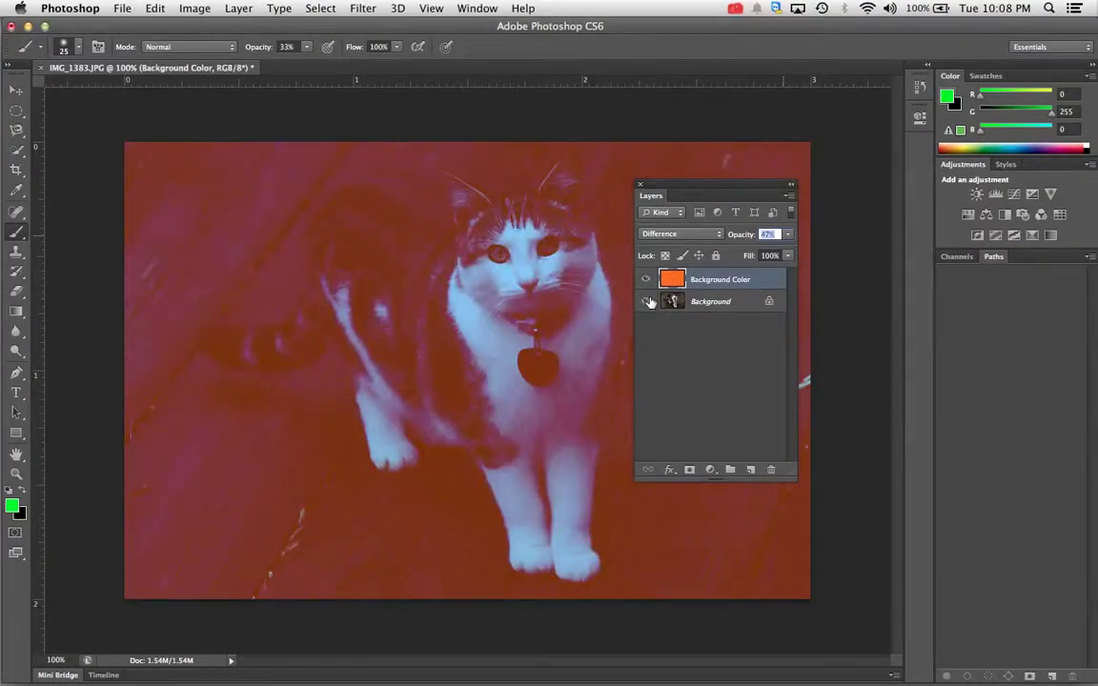
left_click(647, 301)
left_click(647, 301)
Step: Toggle the Background Color layer's visibility to compare the original photo with the blended colour effect
left_click(647, 279)
left_click(647, 279)
left_click(647, 280)
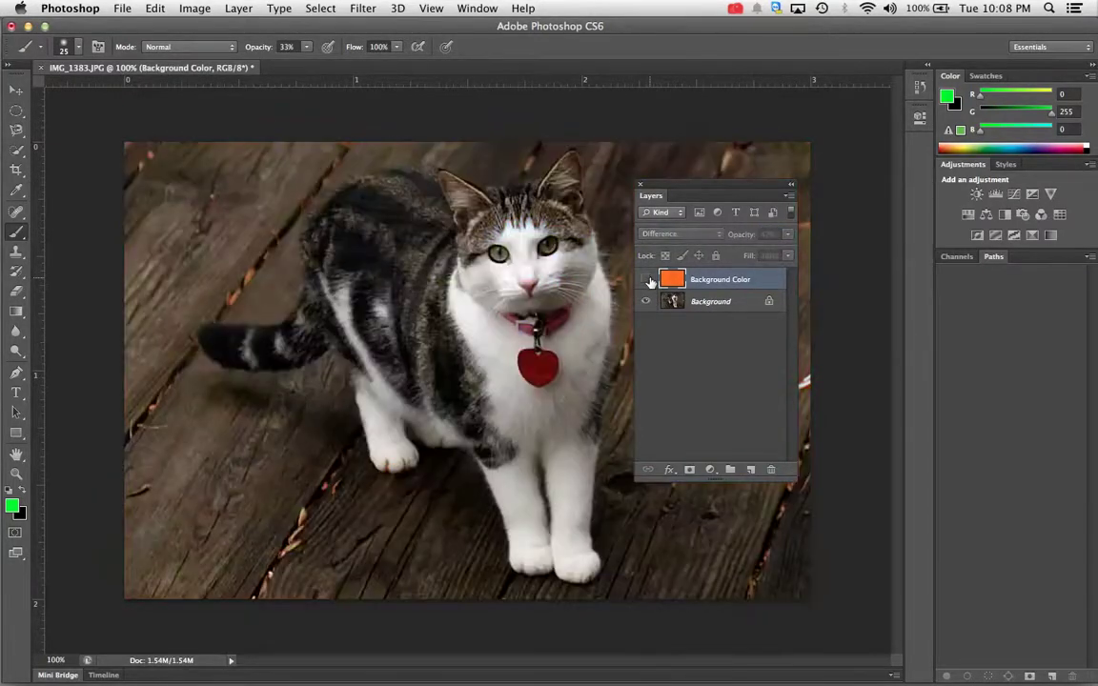
left_click(647, 279)
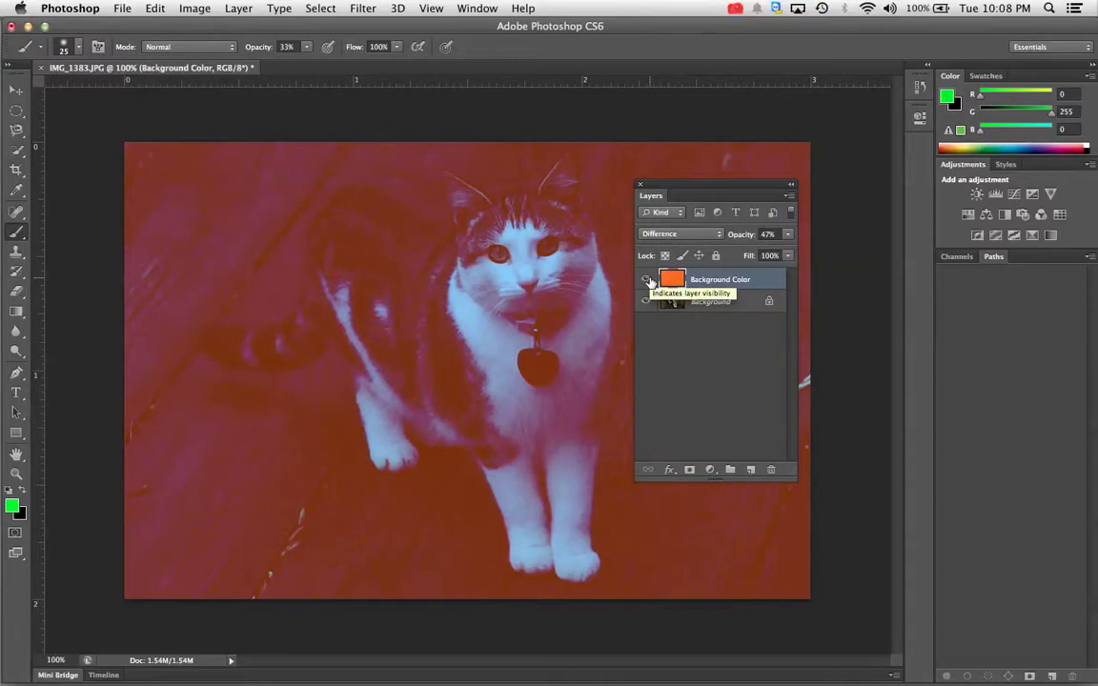
left_click(647, 279)
left_click(647, 280)
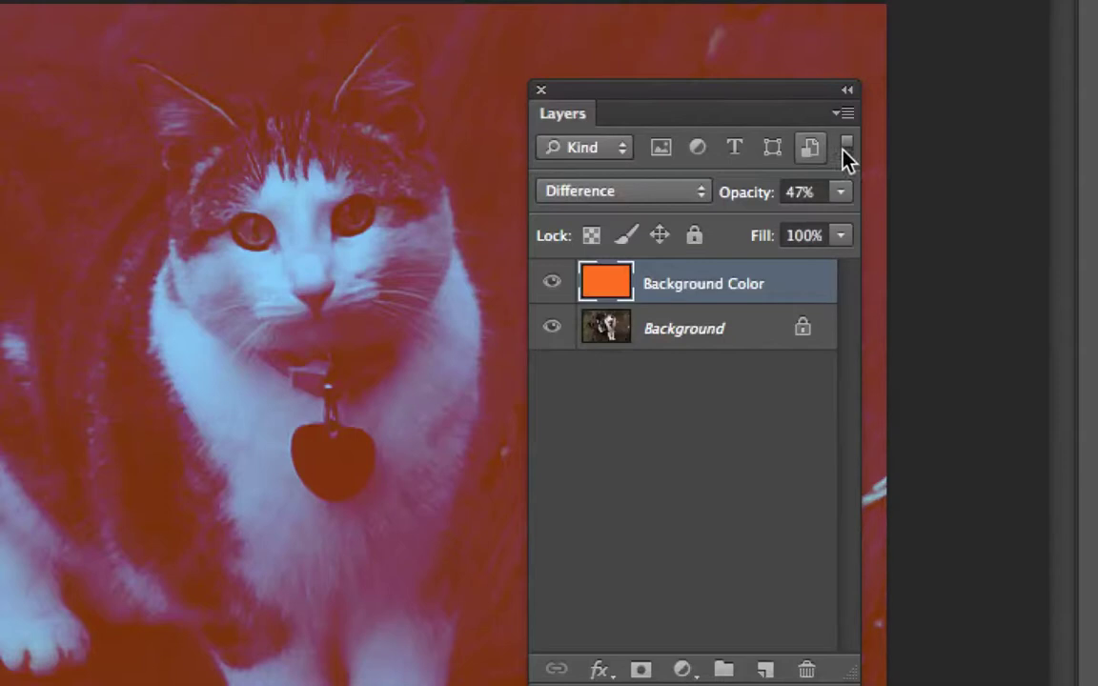
Step: Duplicate the Background Color layer within the same document and name the copy Background Color 2
left_click(847, 115)
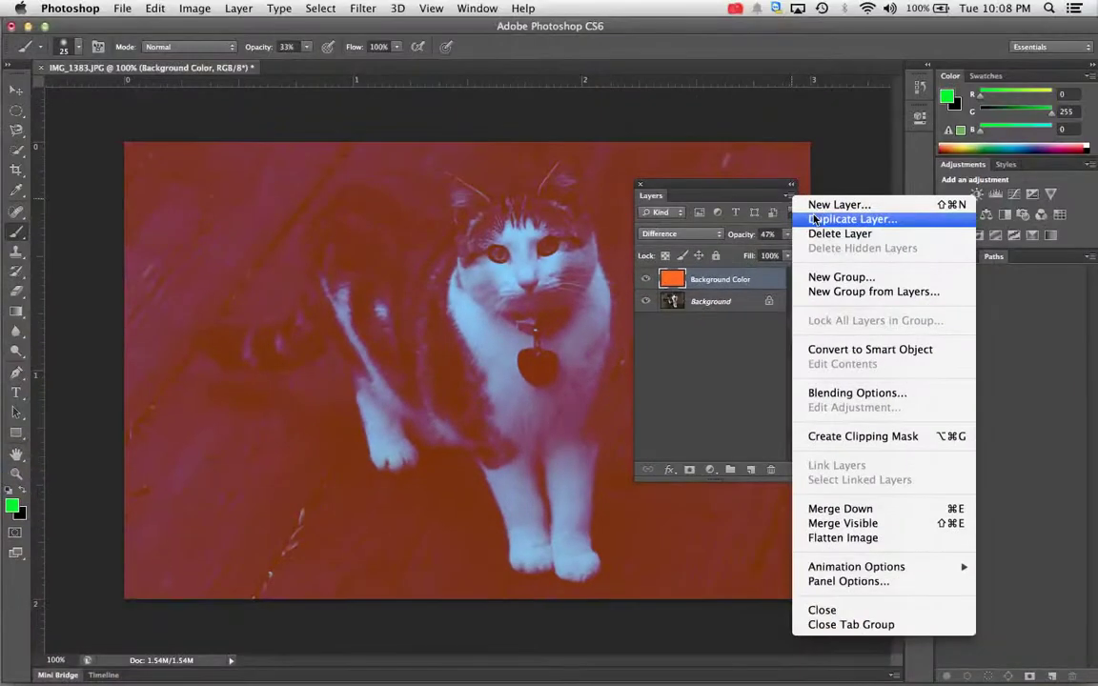
left_click(814, 220)
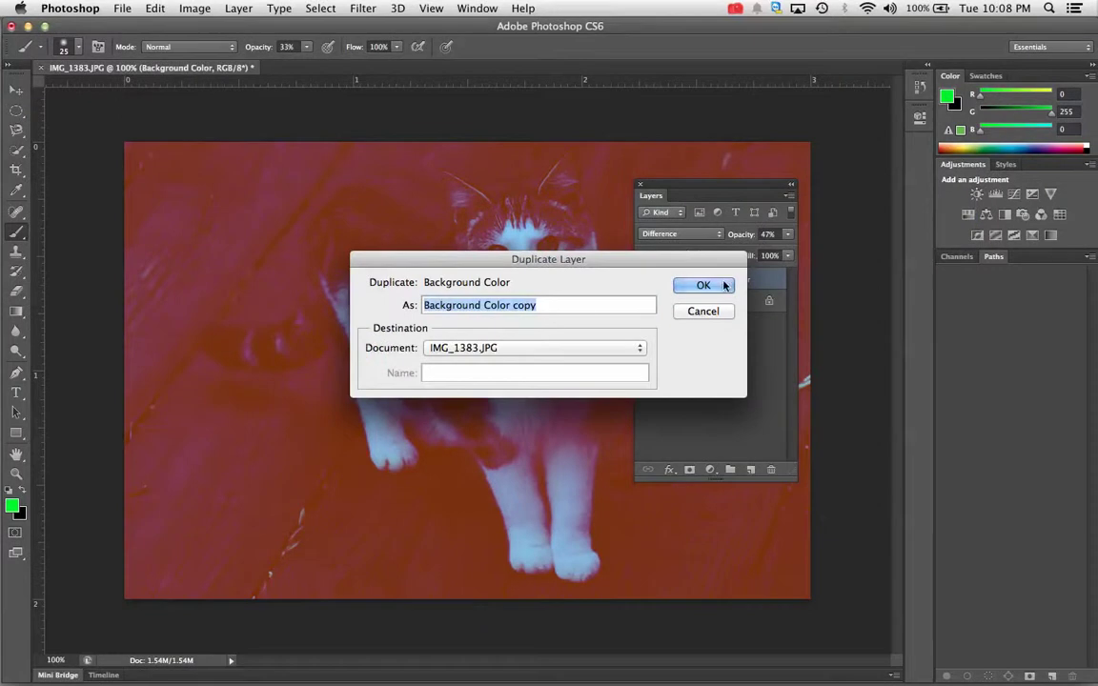
double_click(526, 306)
type("2")
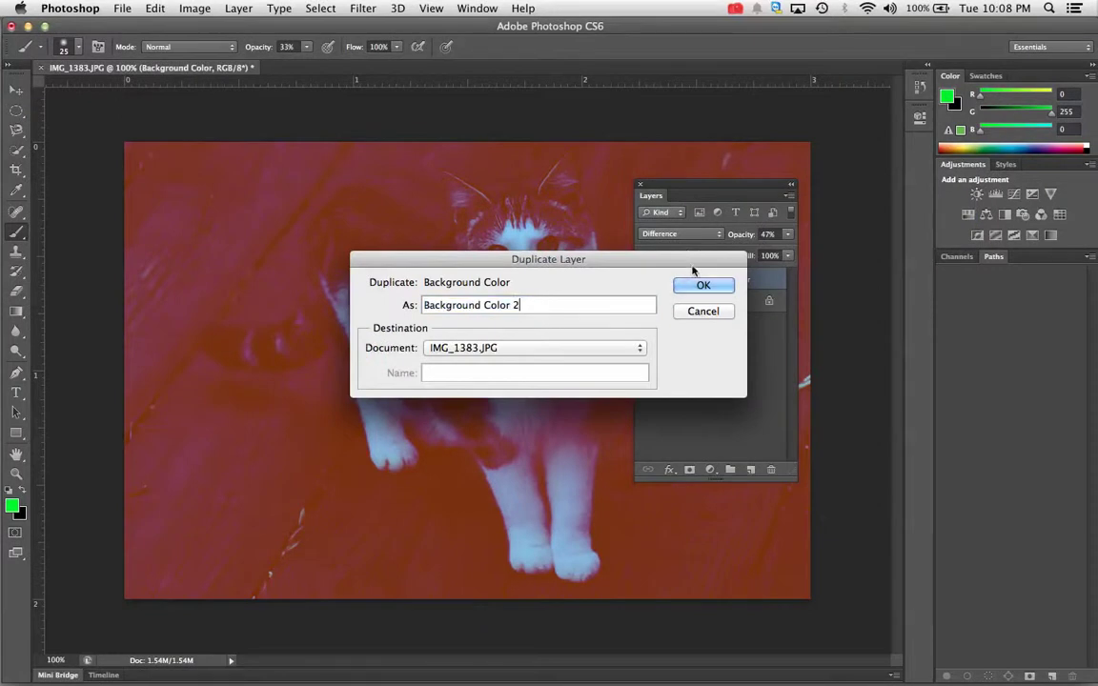
left_click(721, 279)
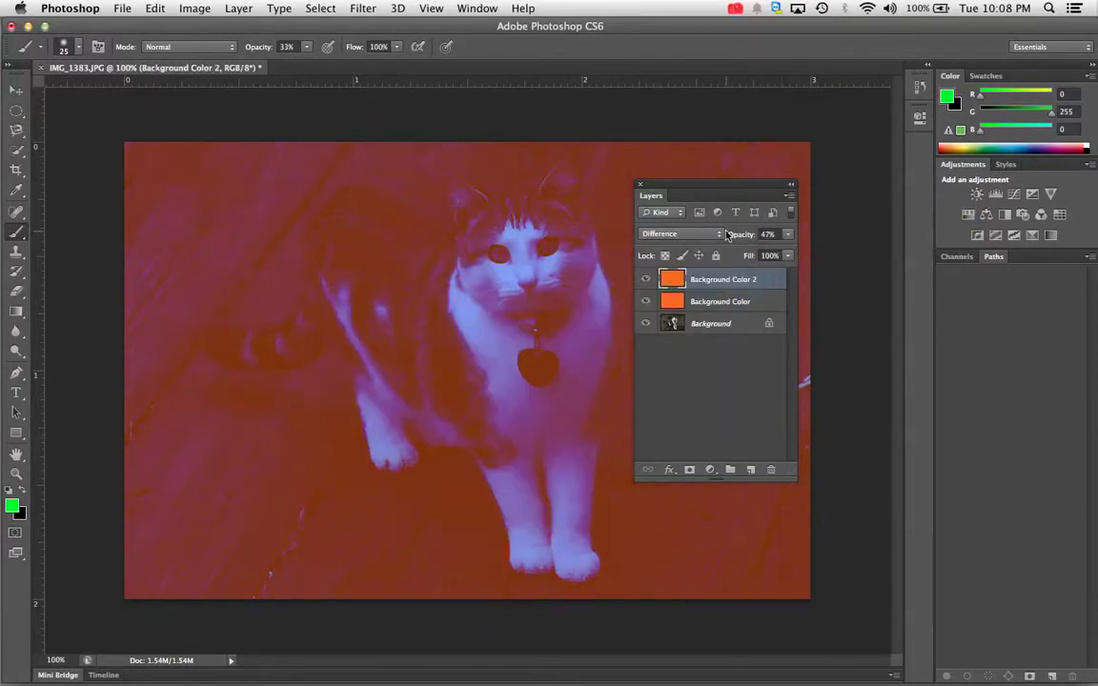
Step: Set the Background Color 2 layer to Darken blending with an opacity of 18%
left_click(724, 234)
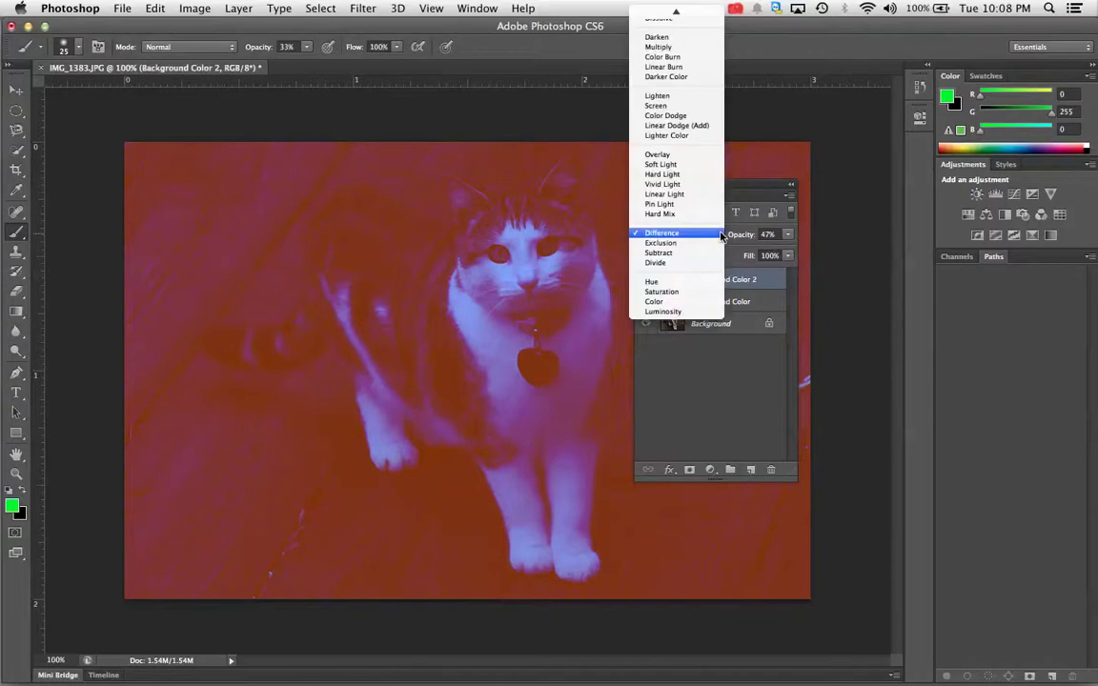
left_click(667, 42)
left_click(788, 233)
left_click_drag(754, 250, 729, 254)
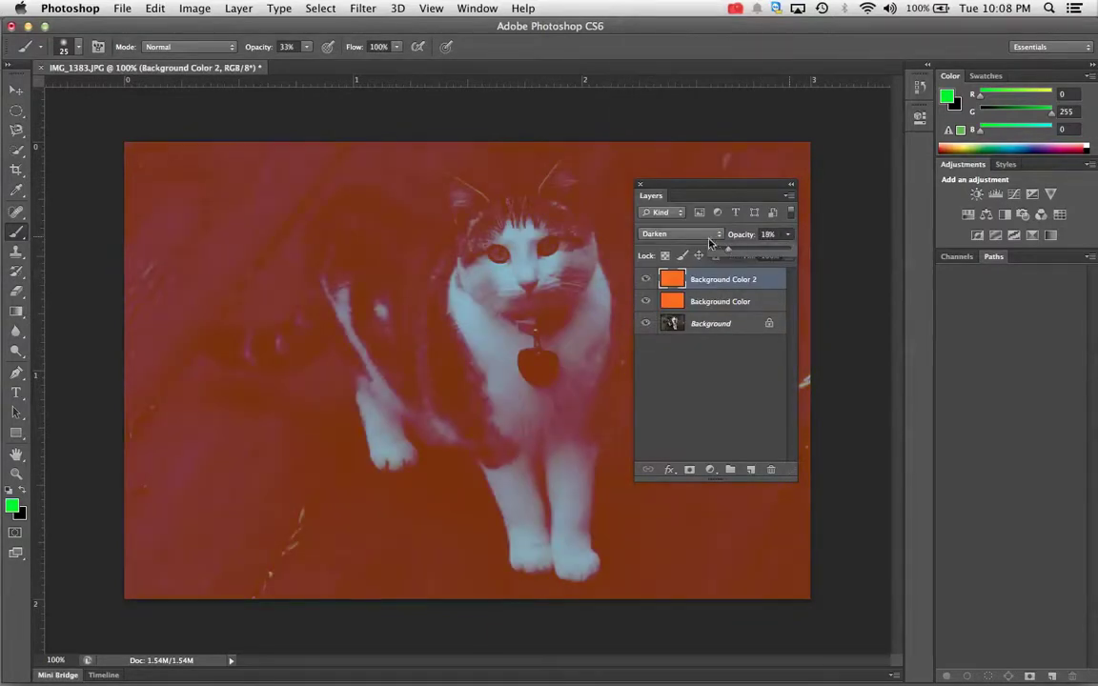
Step: Change the Background Color 2 layer's blend mode to Screen and set its opacity to 52%
left_click(656, 233)
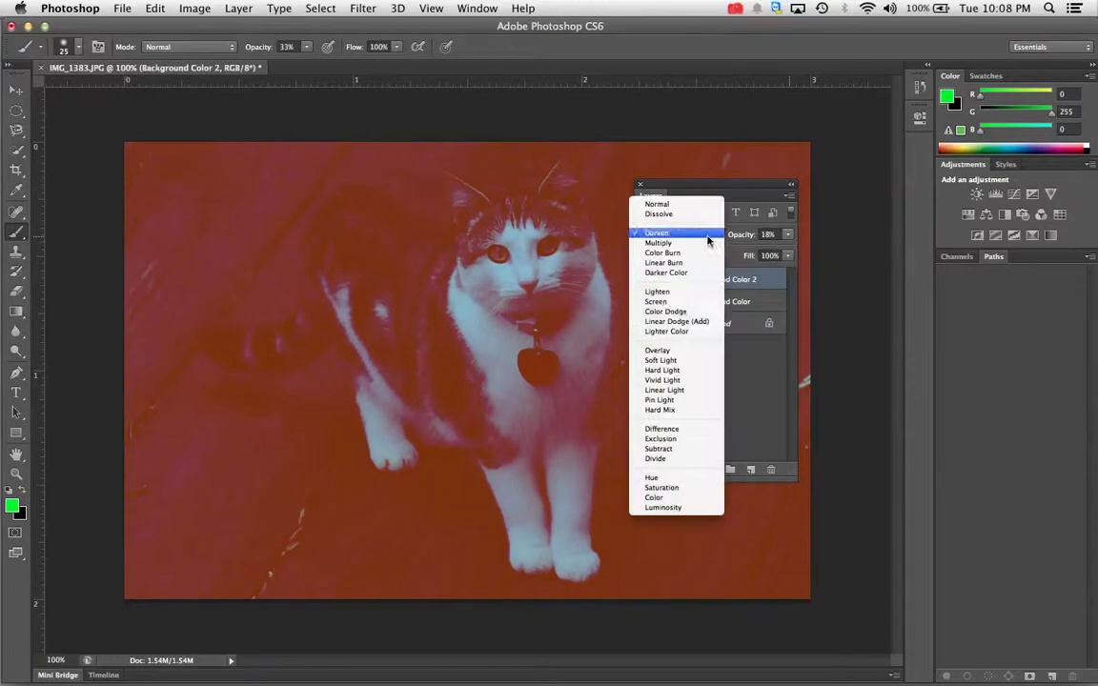
left_click(693, 301)
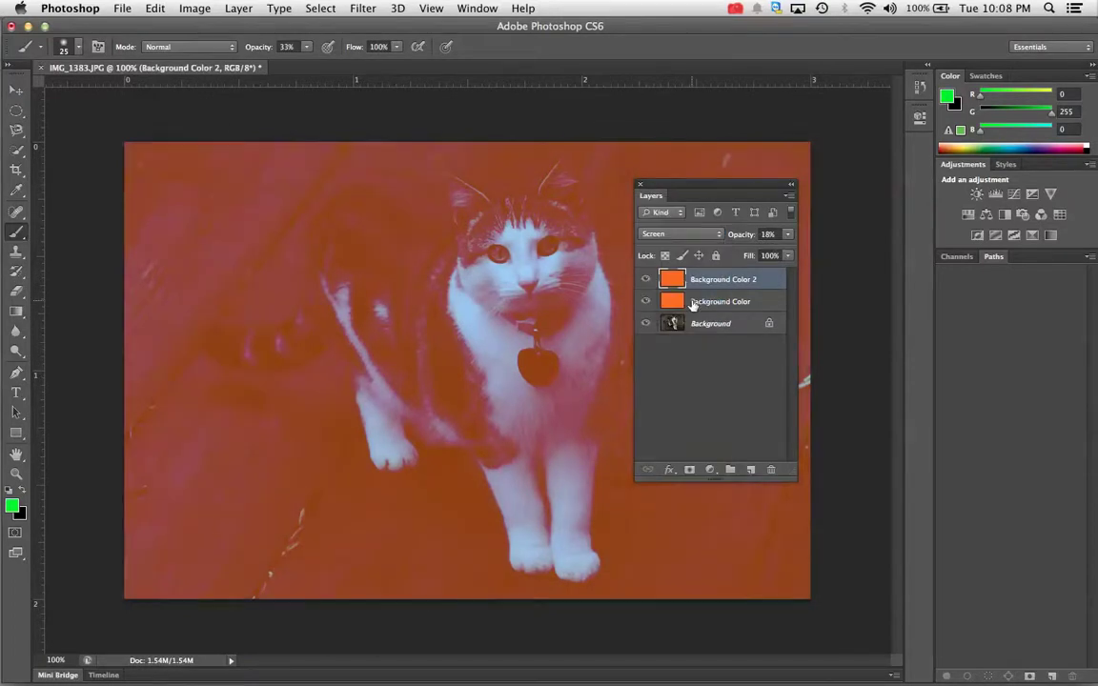
left_click(787, 234)
left_click_drag(728, 252, 753, 254)
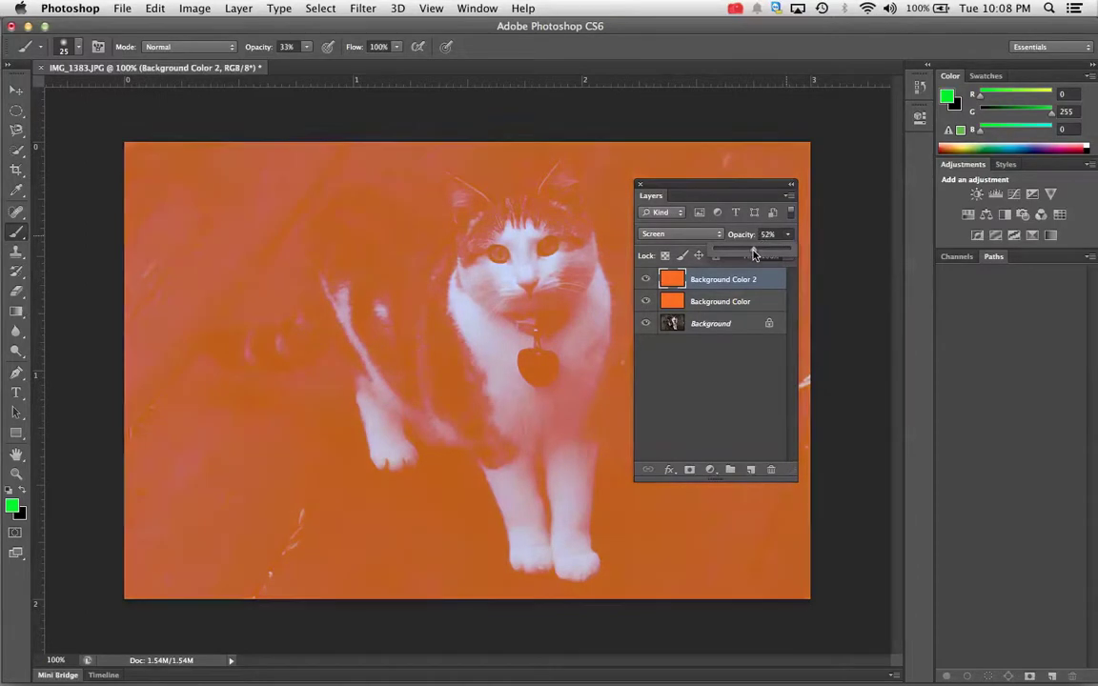
Step: Toggle each layer's visibility to compare its effect, and delete the Background Color 2 layer
left_click(644, 280)
left_click(644, 280)
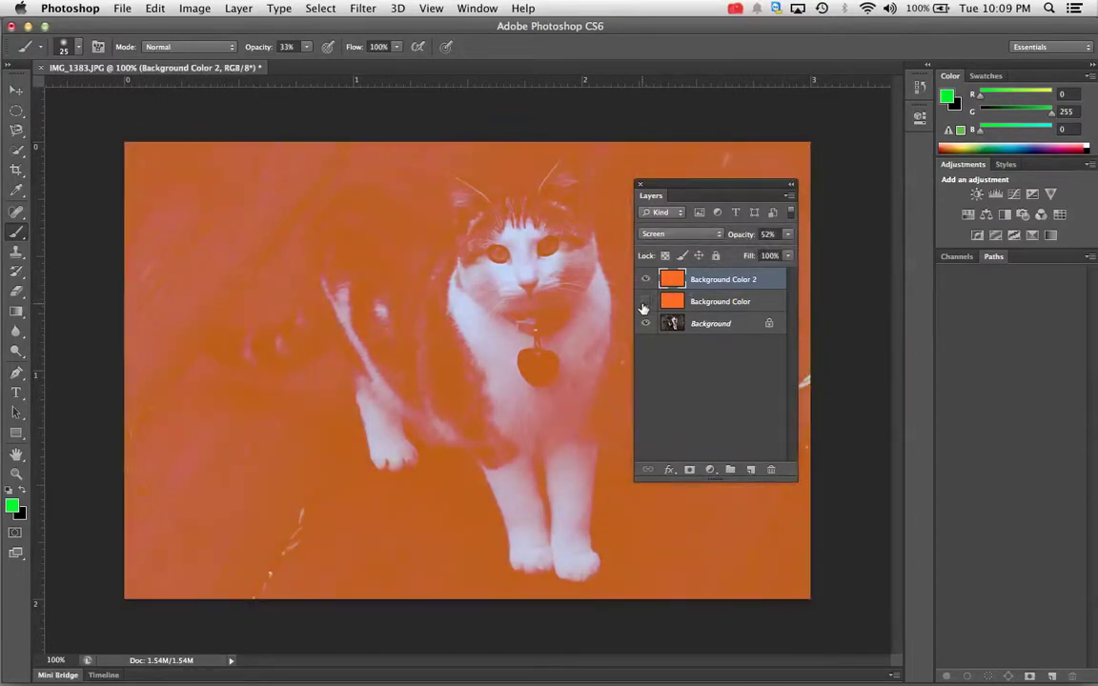
left_click(644, 301)
left_click(644, 301)
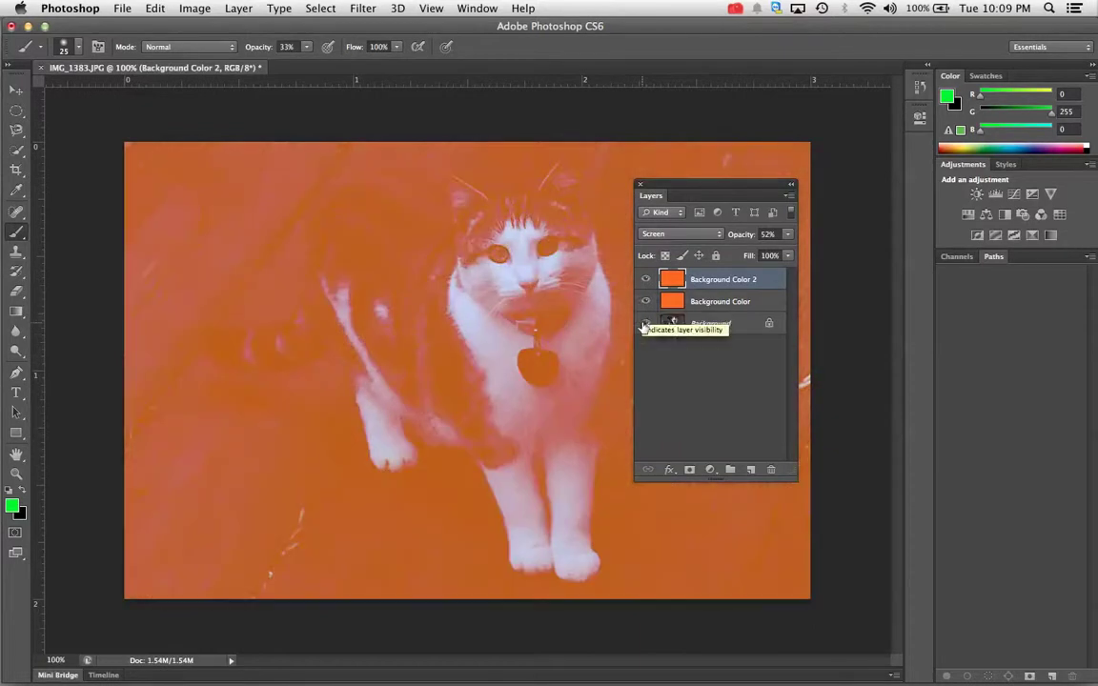
left_click(645, 324)
left_click(645, 324)
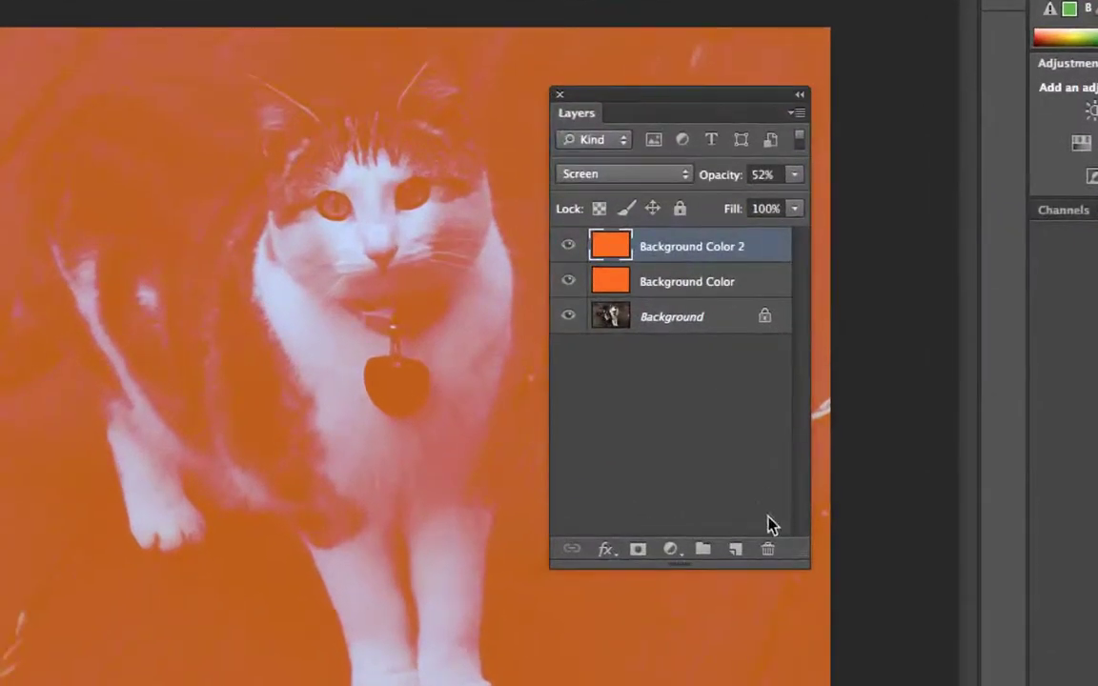
left_click(772, 548)
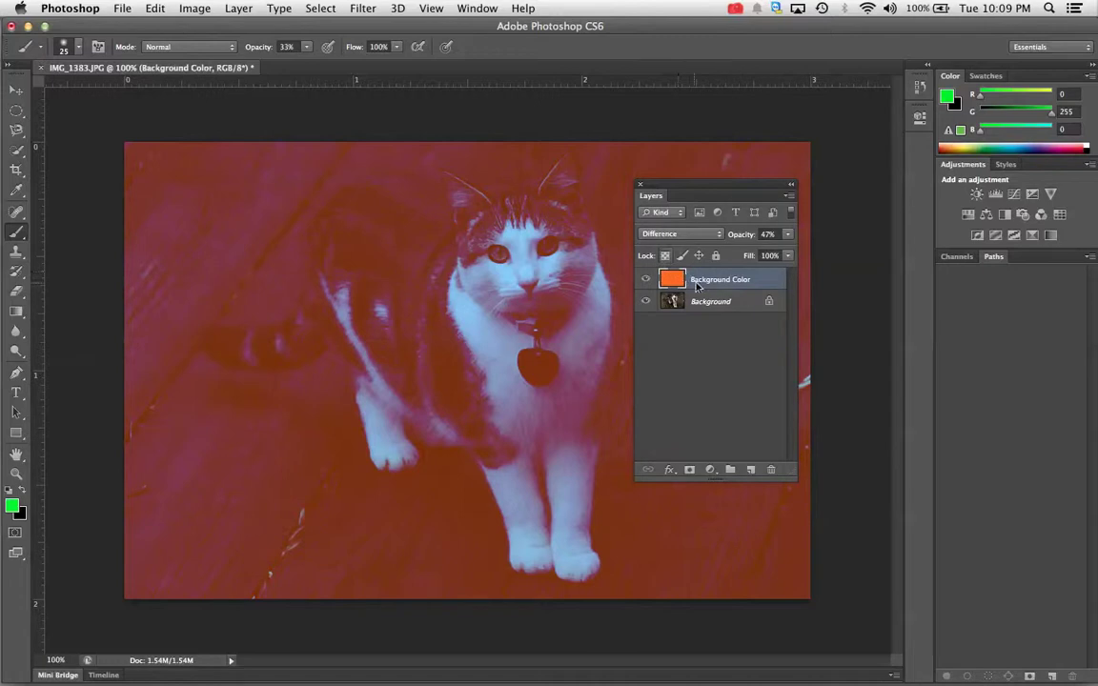
Step: Convert the Background Color layer for Smart Filters, accepting its conversion into a smart object
left_click(319, 9)
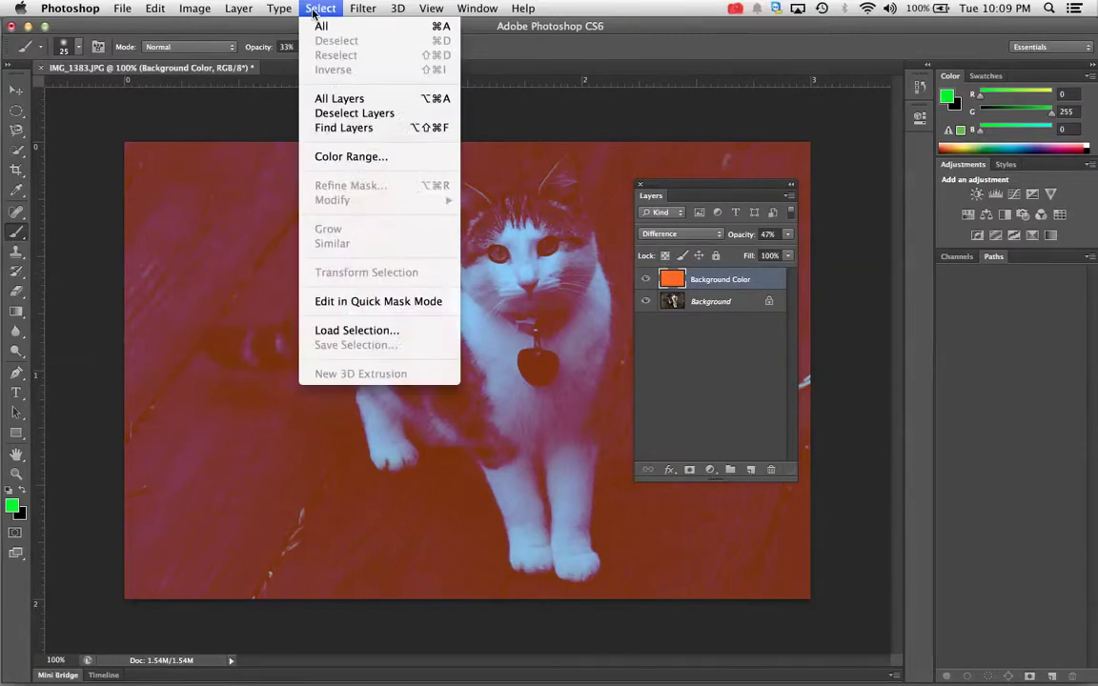
mouse_move(361, 8)
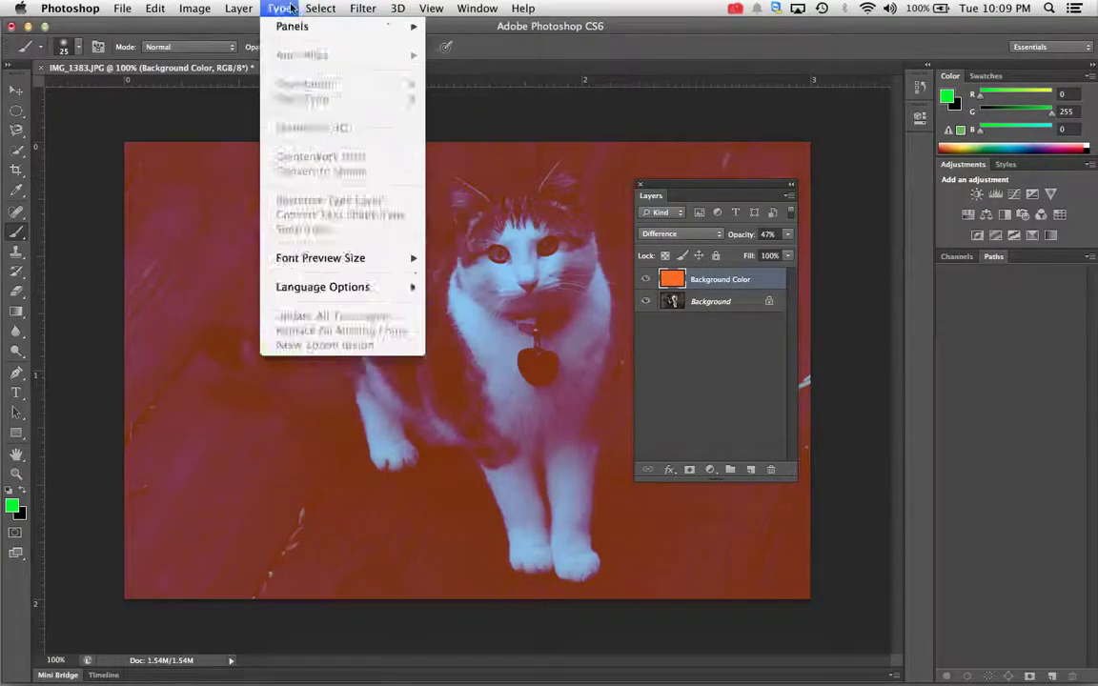
mouse_move(239, 7)
mouse_move(321, 253)
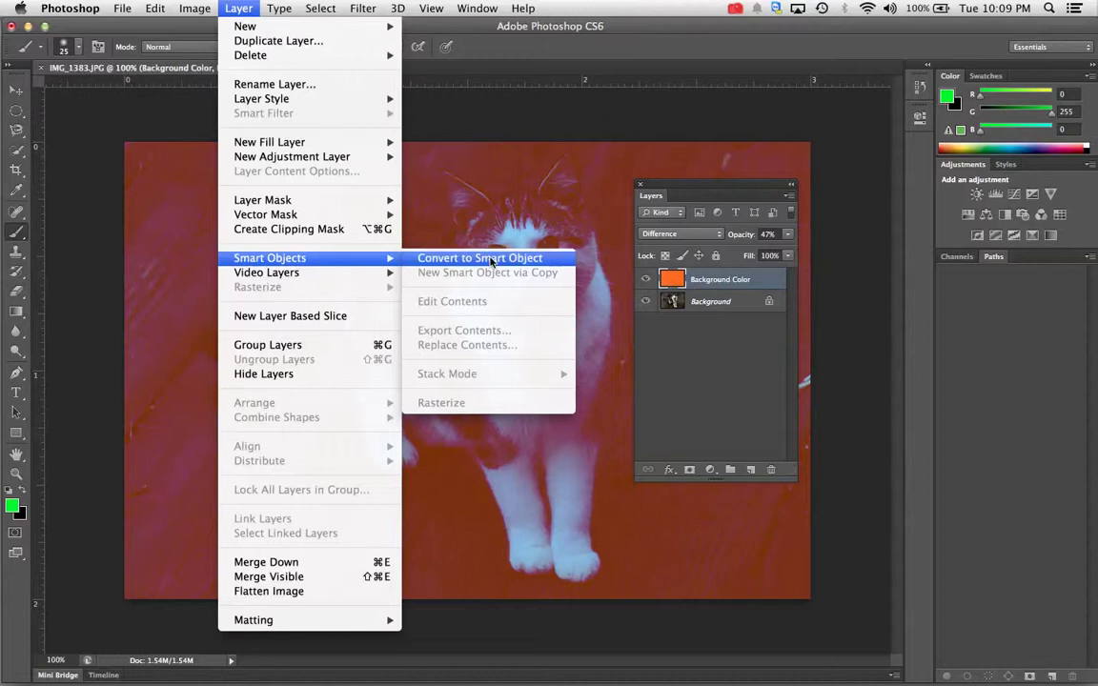
mouse_move(329, 8)
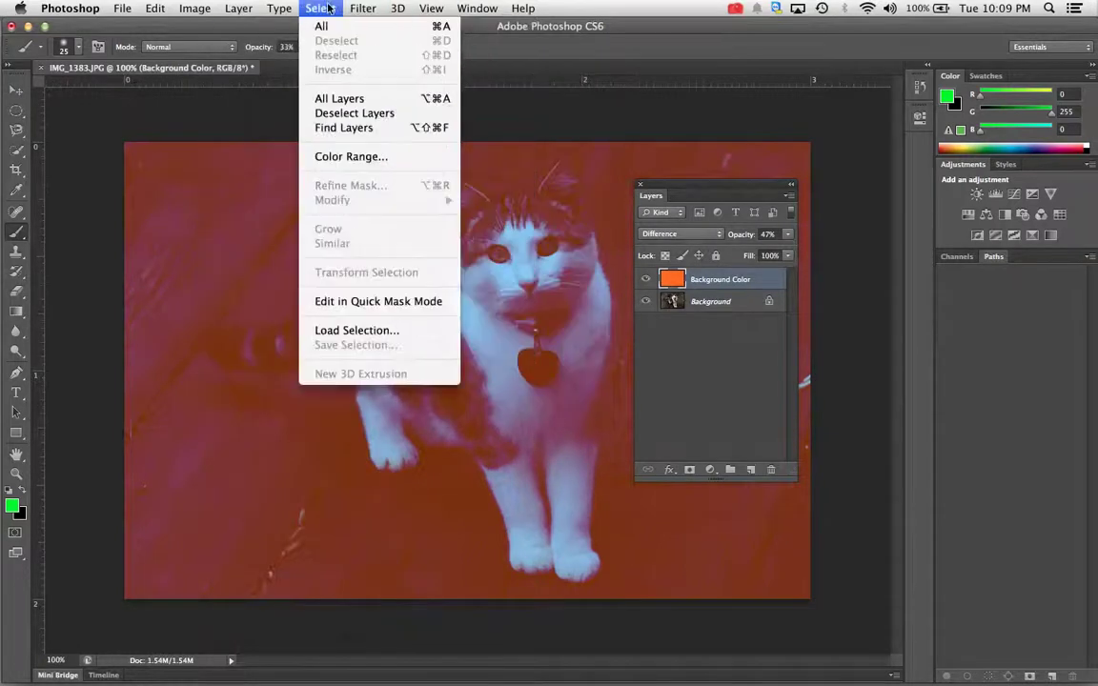
mouse_move(364, 7)
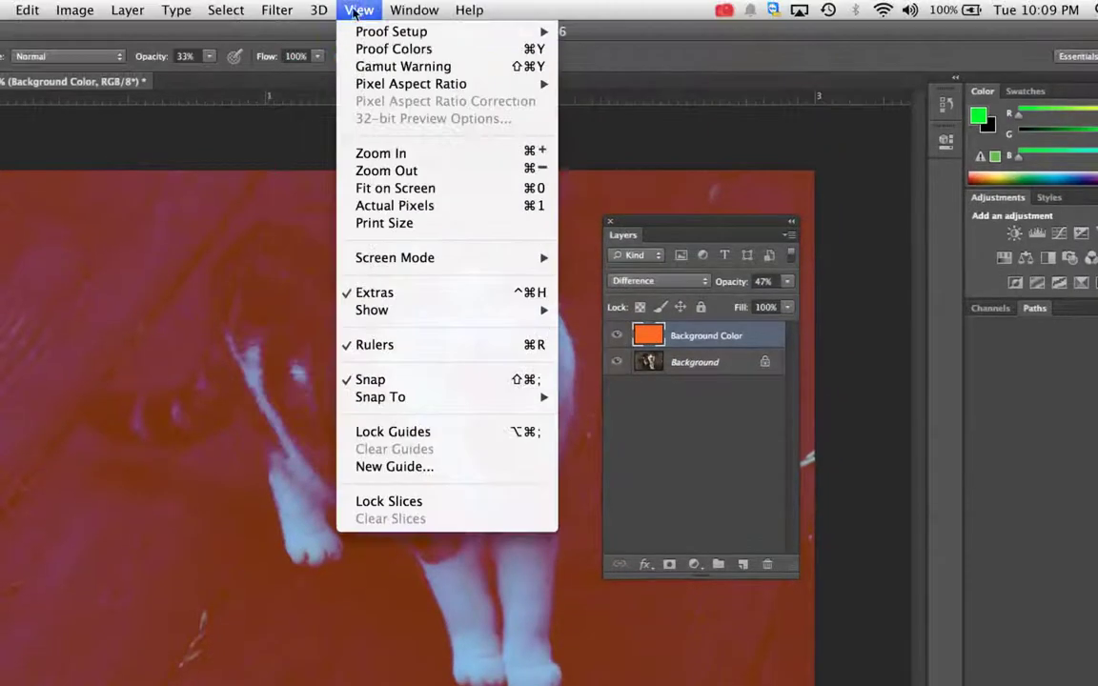
mouse_move(307, 8)
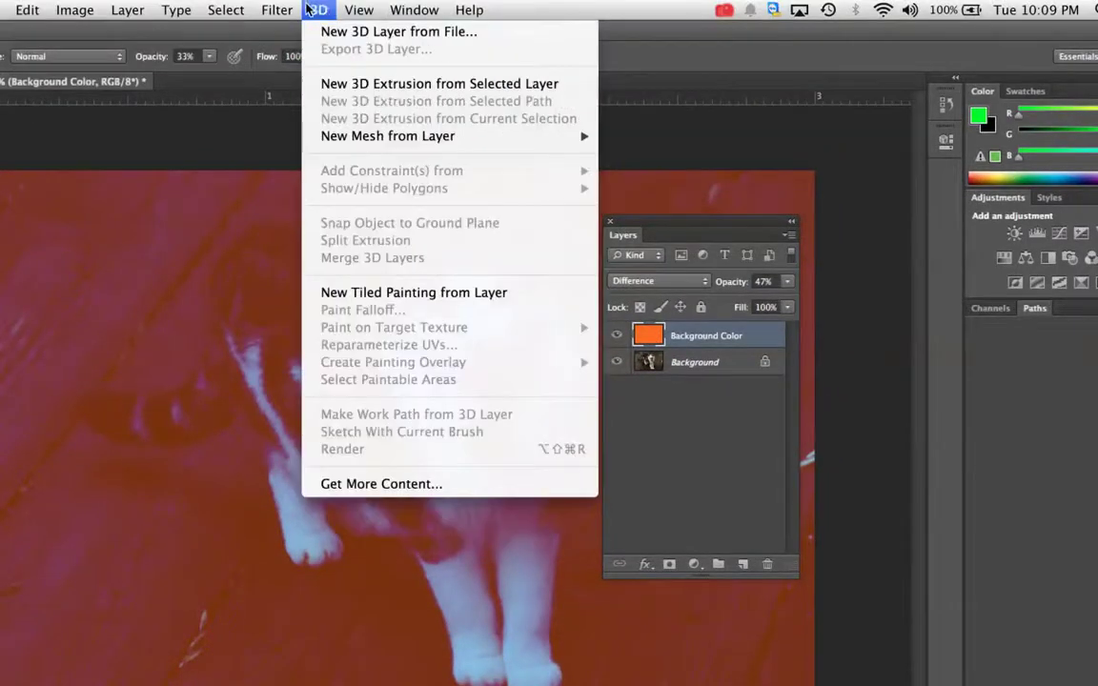
mouse_move(257, 11)
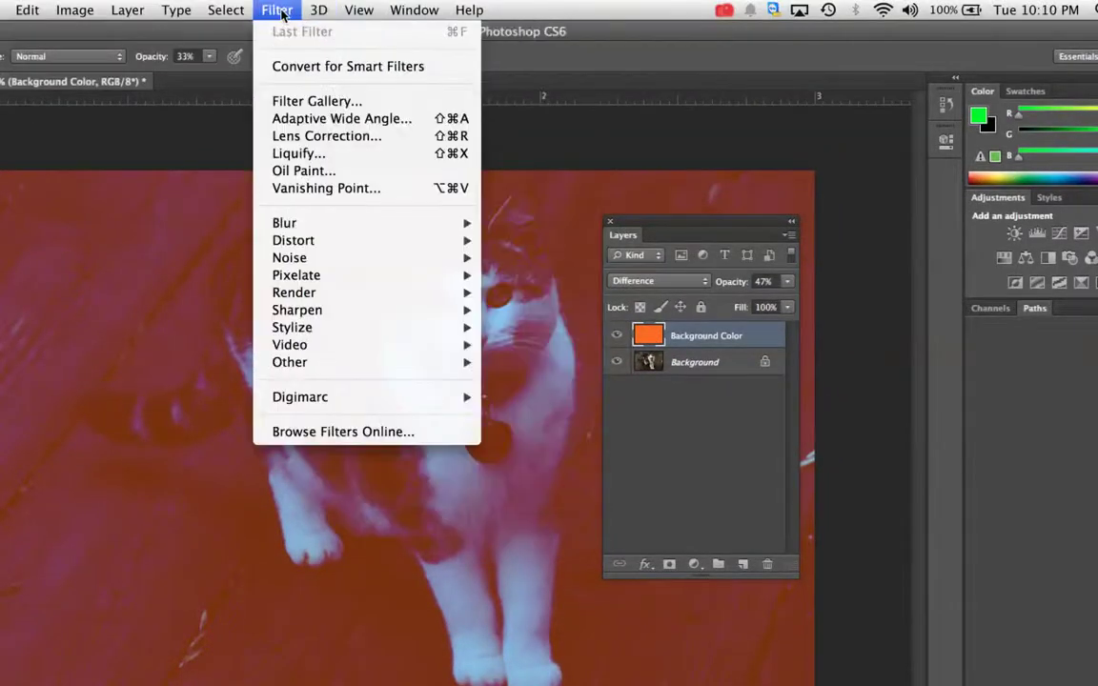
left_click(282, 76)
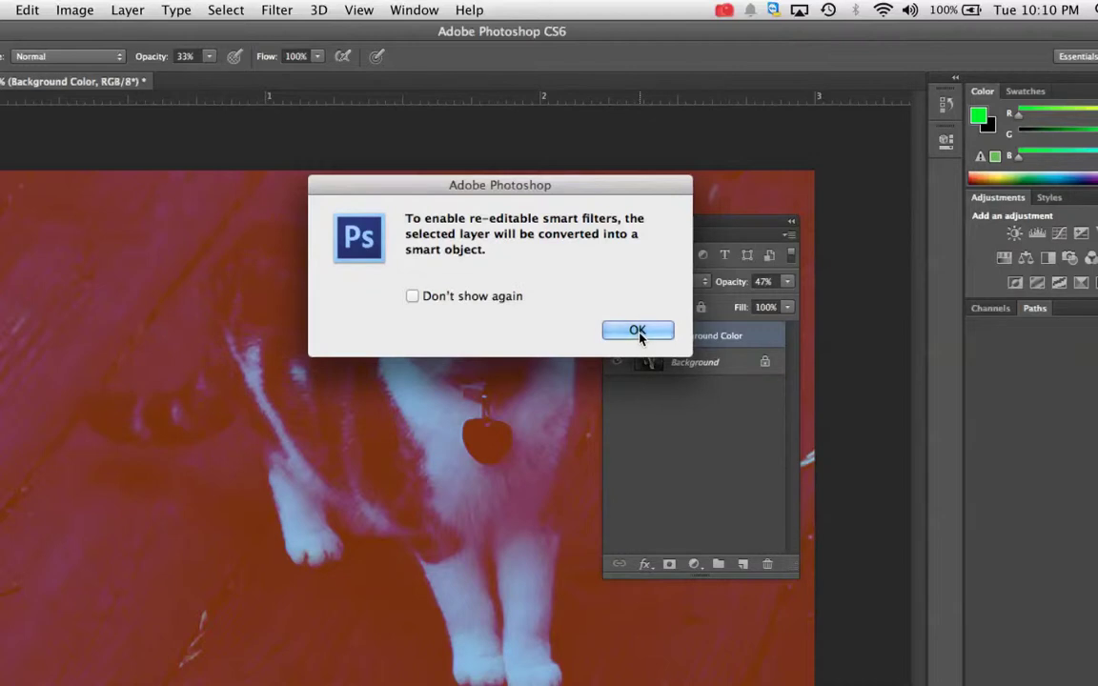
left_click(637, 331)
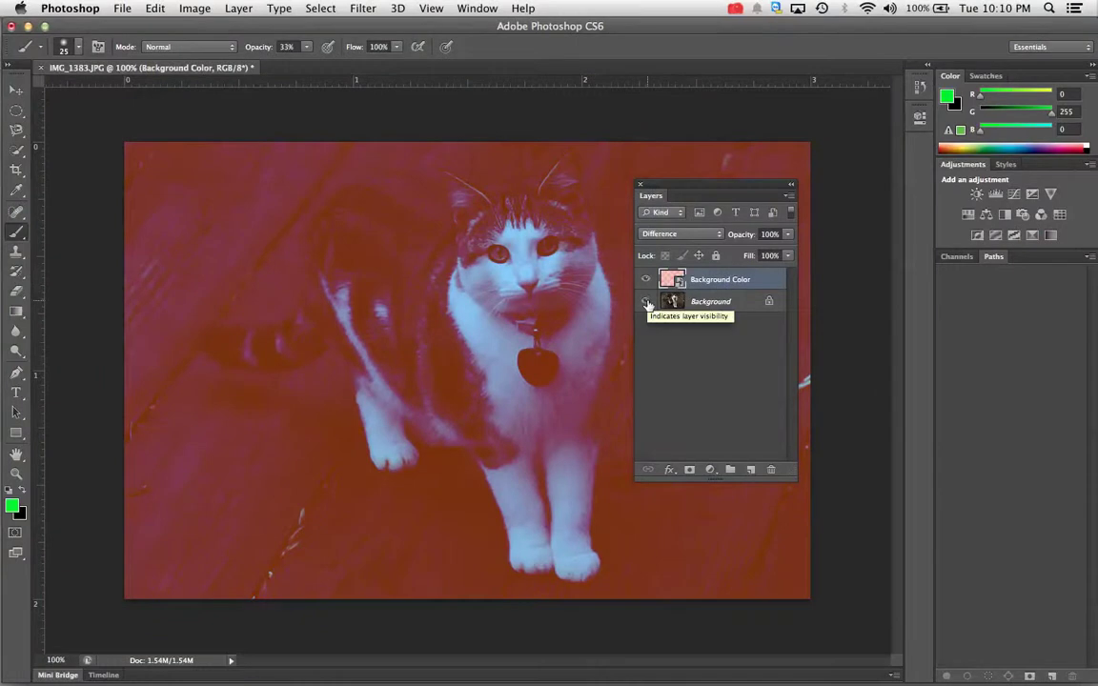
Step: Hide the Background layer and apply a Color Halftone filter with a maximum radius of 15 pixels to the Background Color layer
left_click(647, 303)
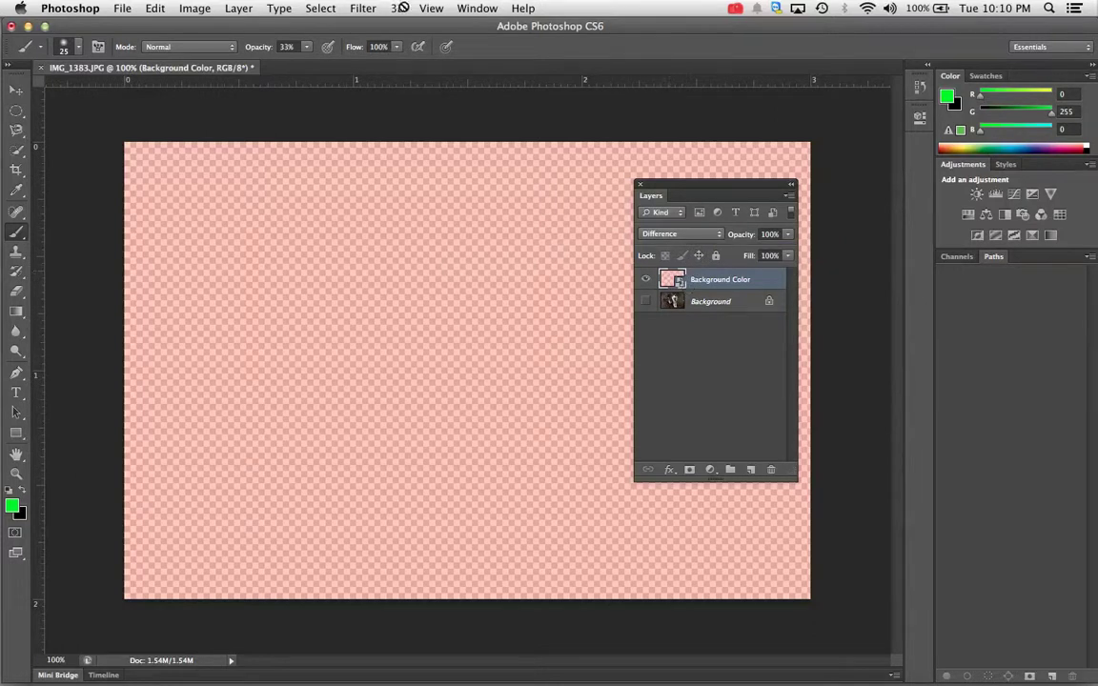
left_click(366, 8)
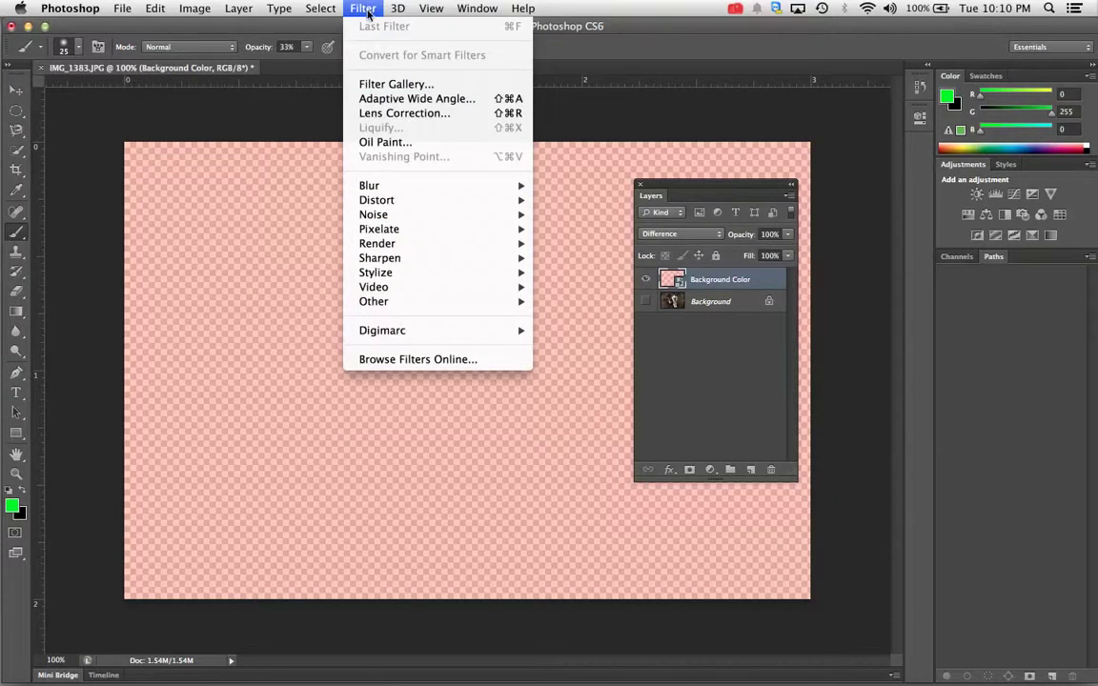
mouse_move(381, 277)
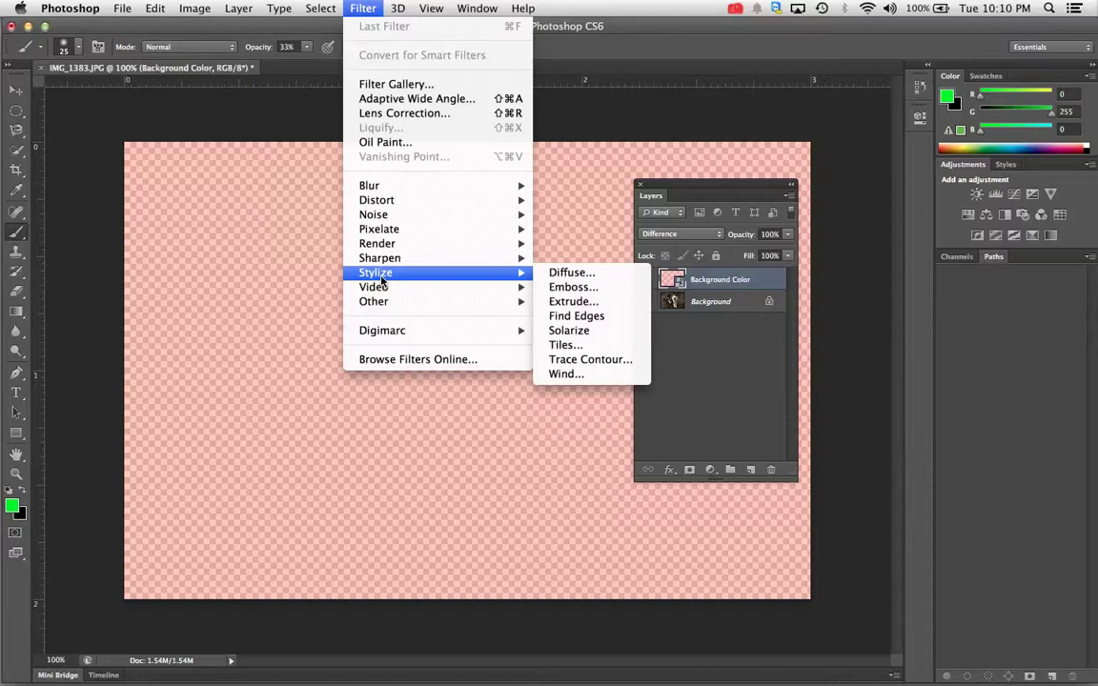
mouse_move(391, 215)
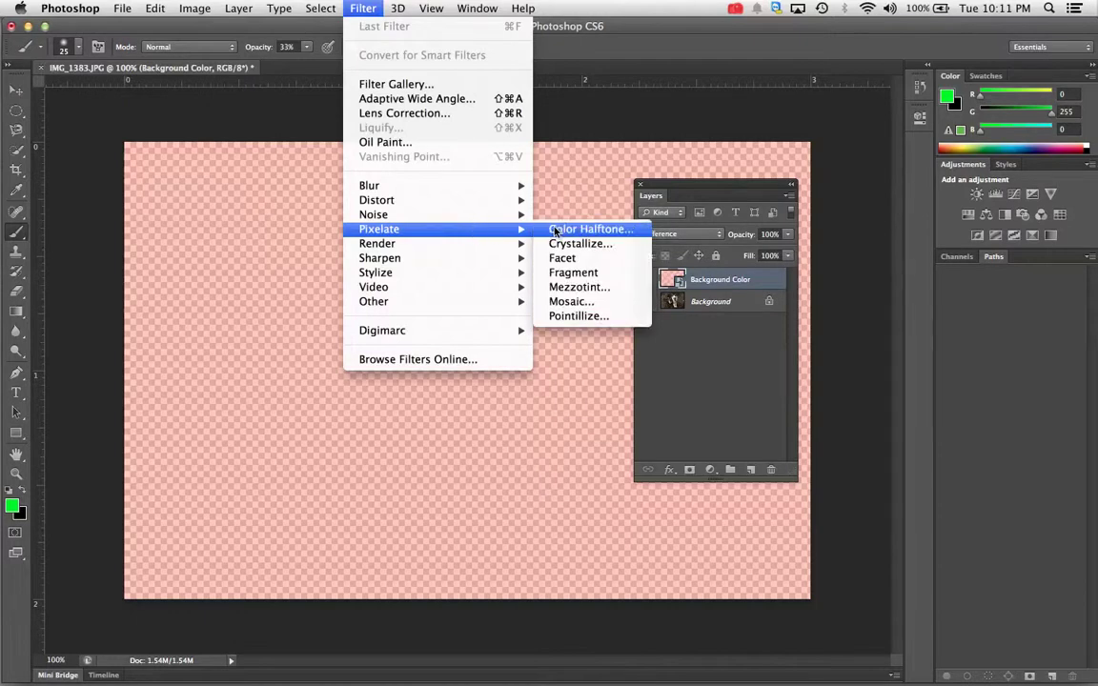
mouse_move(512, 194)
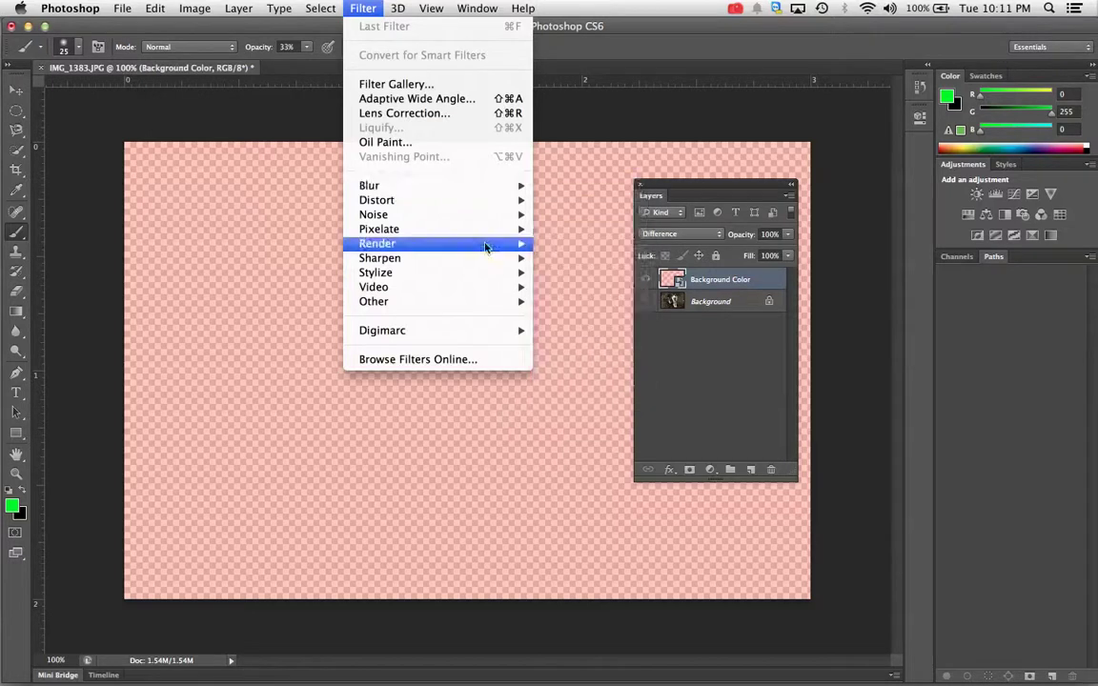
mouse_move(476, 233)
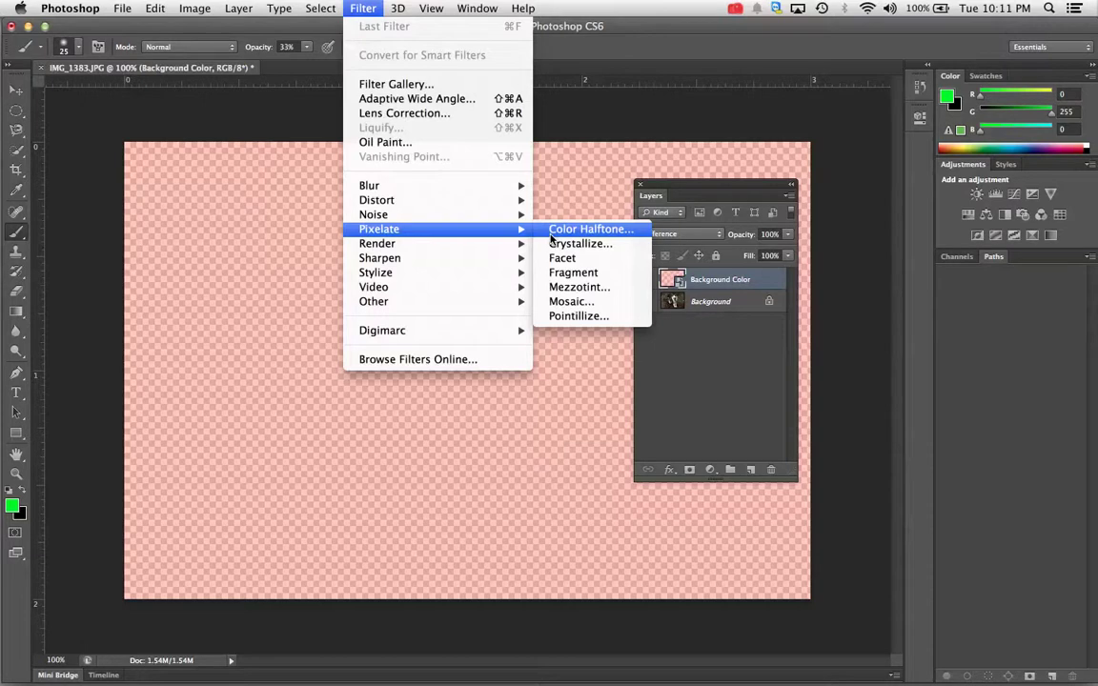
left_click(551, 232)
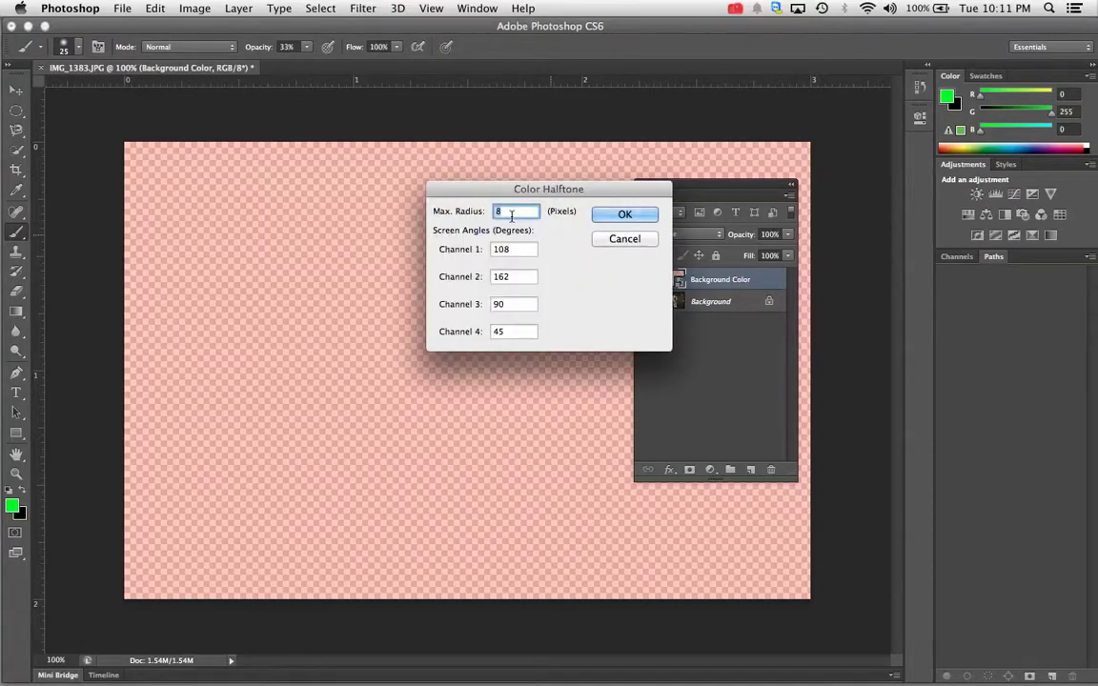
double_click(512, 212)
type("15")
left_click(612, 216)
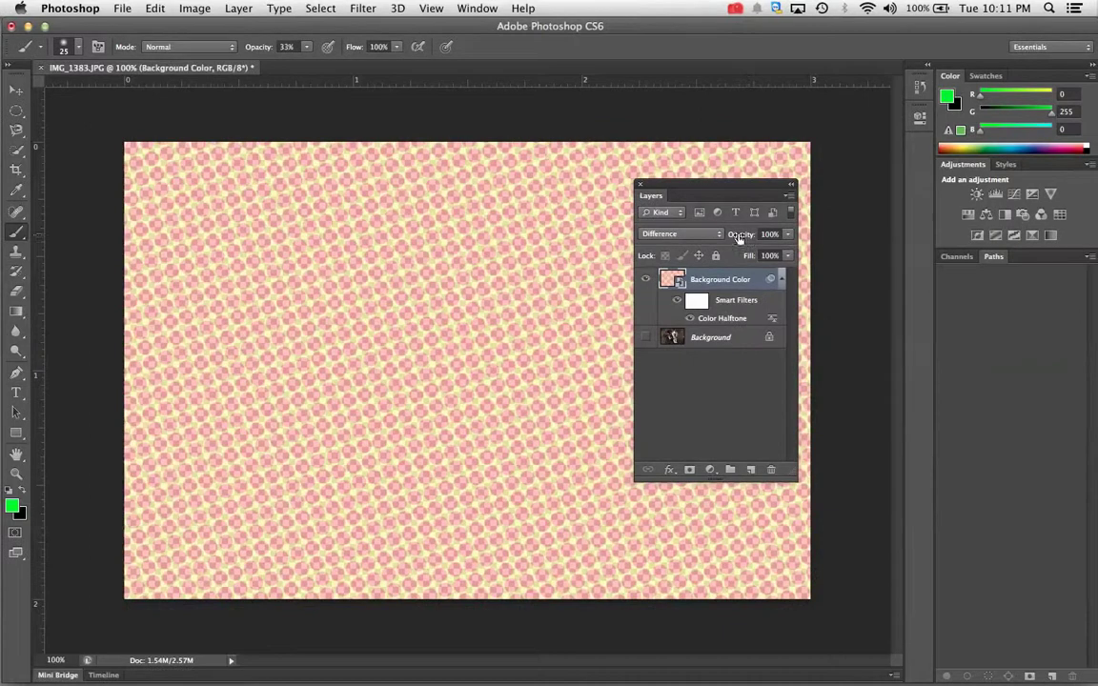
Step: Set the Background Color layer's blend mode to Normal and toggle the Background layer's visibility to compare, leaving it hidden
left_click(679, 234)
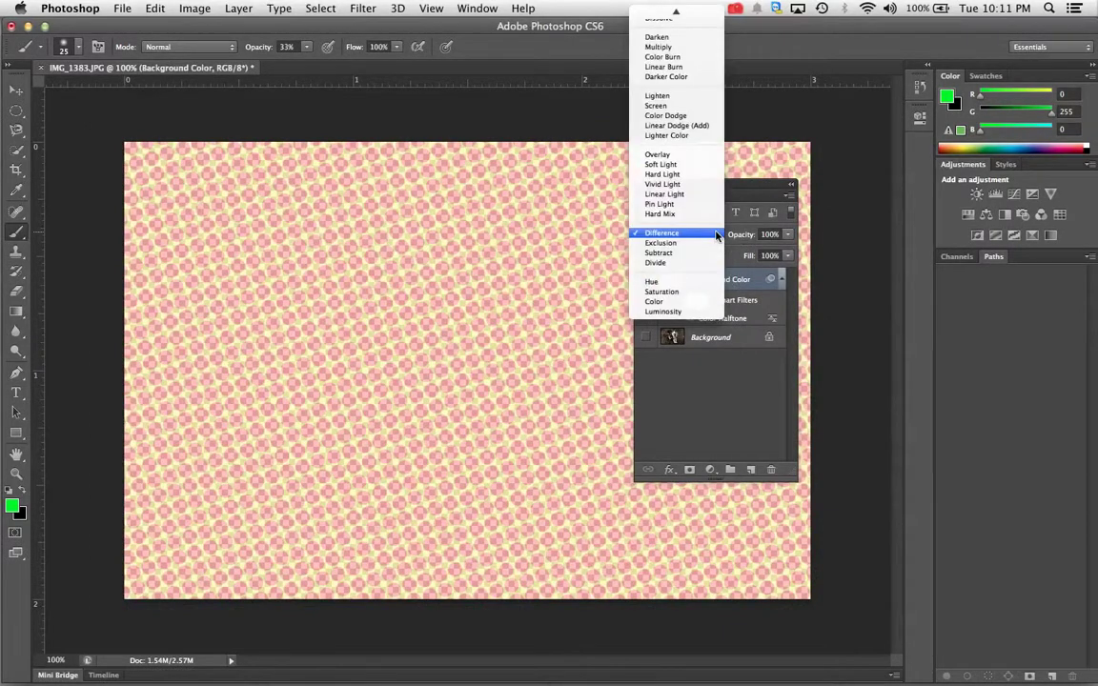
left_click(667, 12)
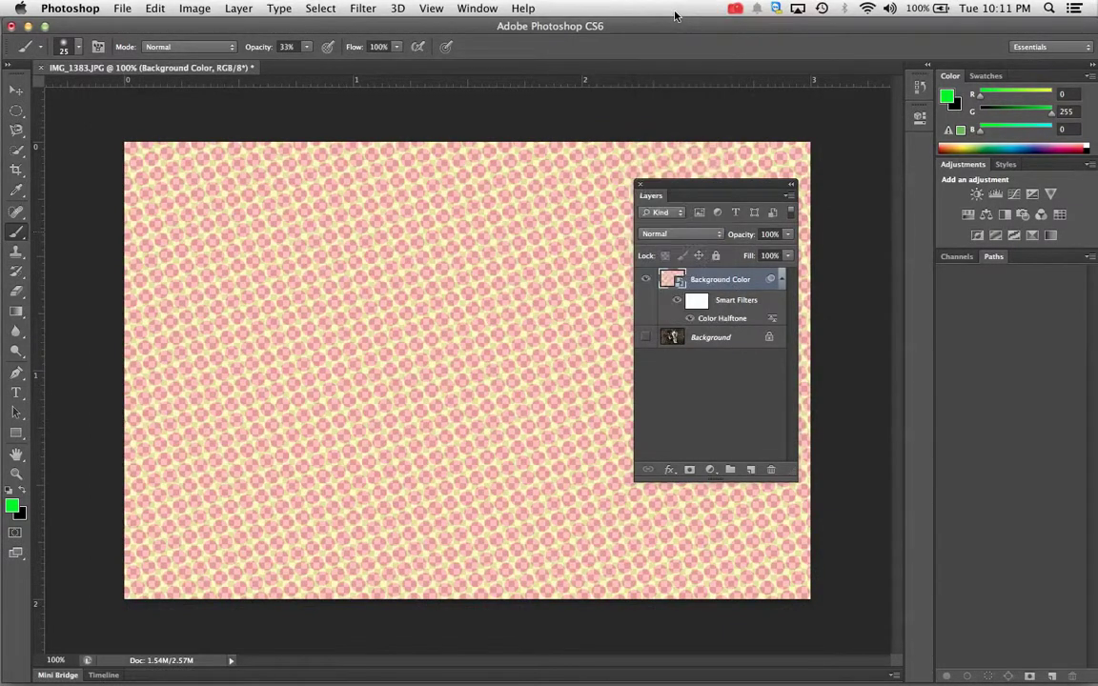
left_click(646, 337)
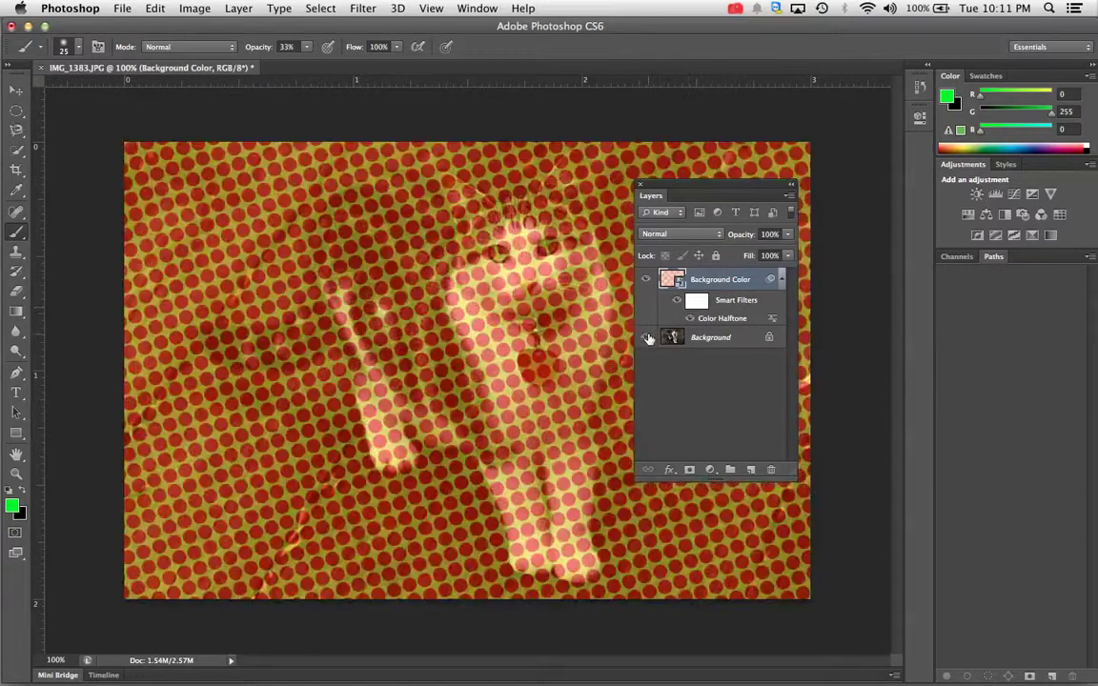
left_click(648, 338)
left_click(647, 338)
left_click(647, 338)
left_click(647, 338)
left_click(647, 338)
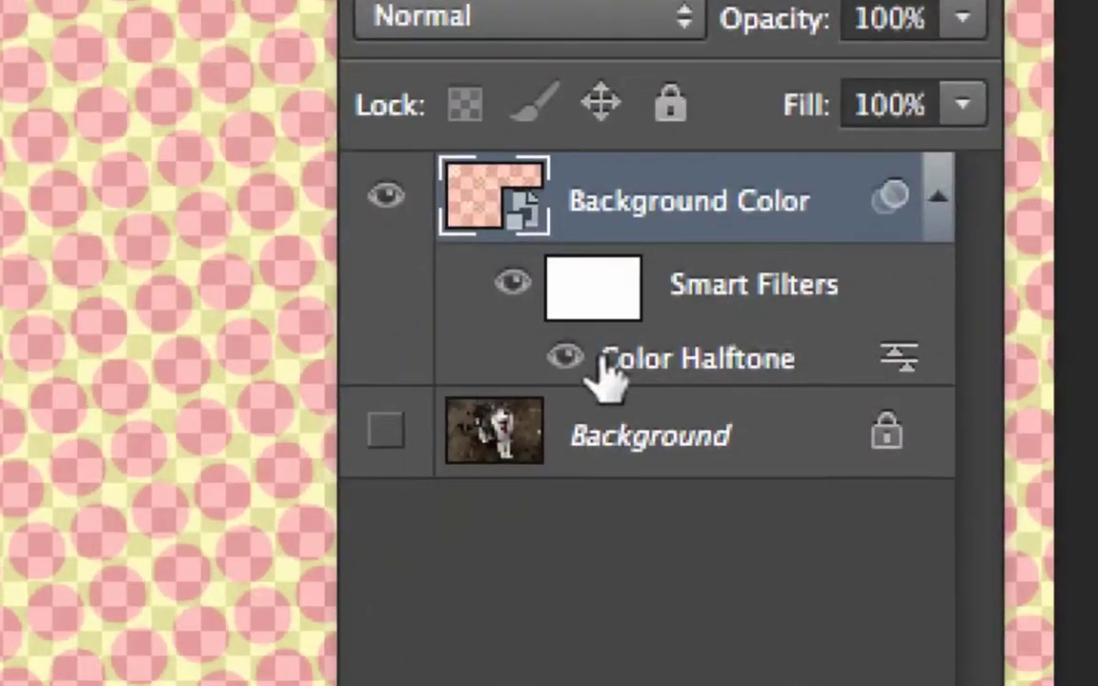
Step: Toggle the Color Halftone smart filter's visibility several times to compare its effect, leaving the filter on
left_click(567, 359)
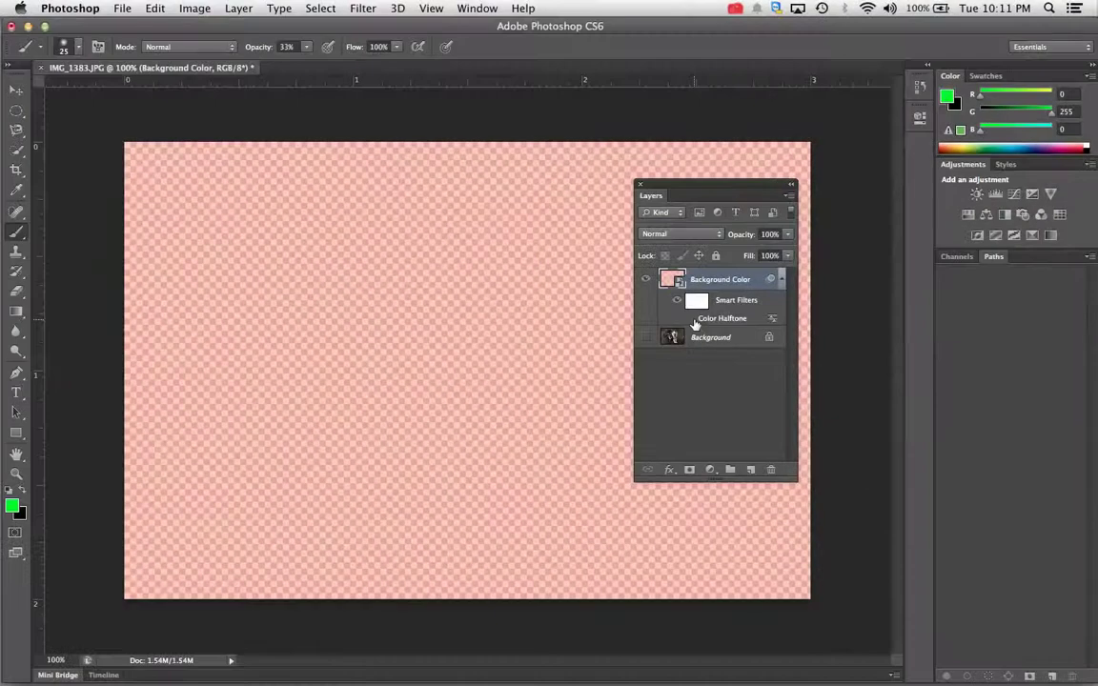
left_click(694, 322)
left_click(695, 322)
left_click(694, 322)
left_click(695, 322)
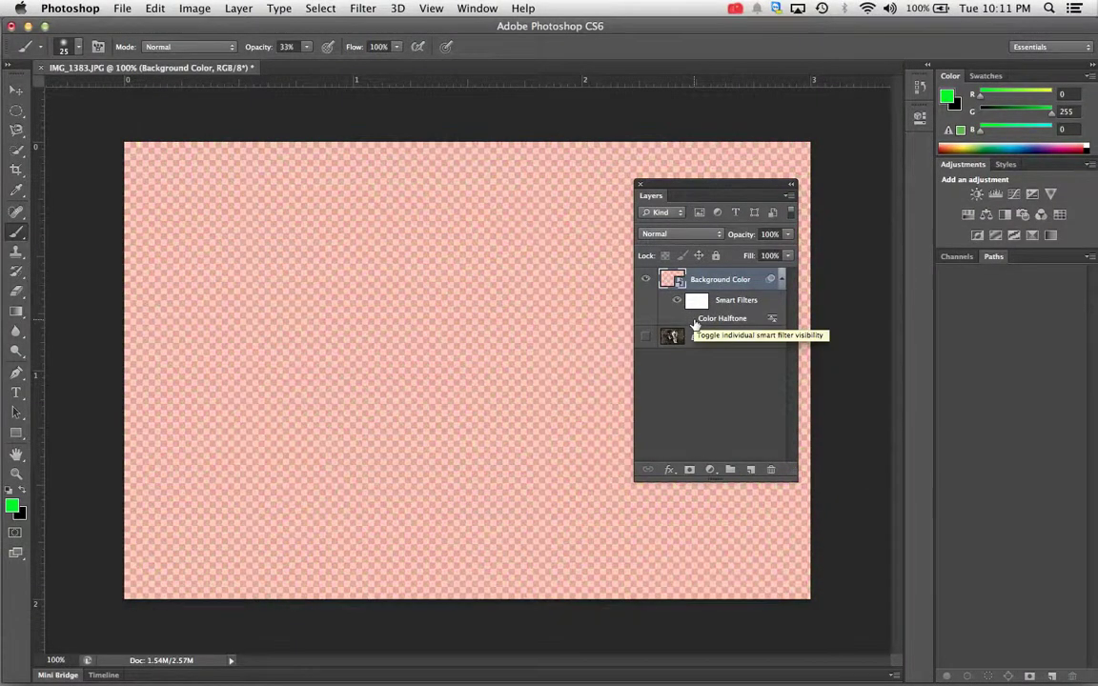
left_click(694, 322)
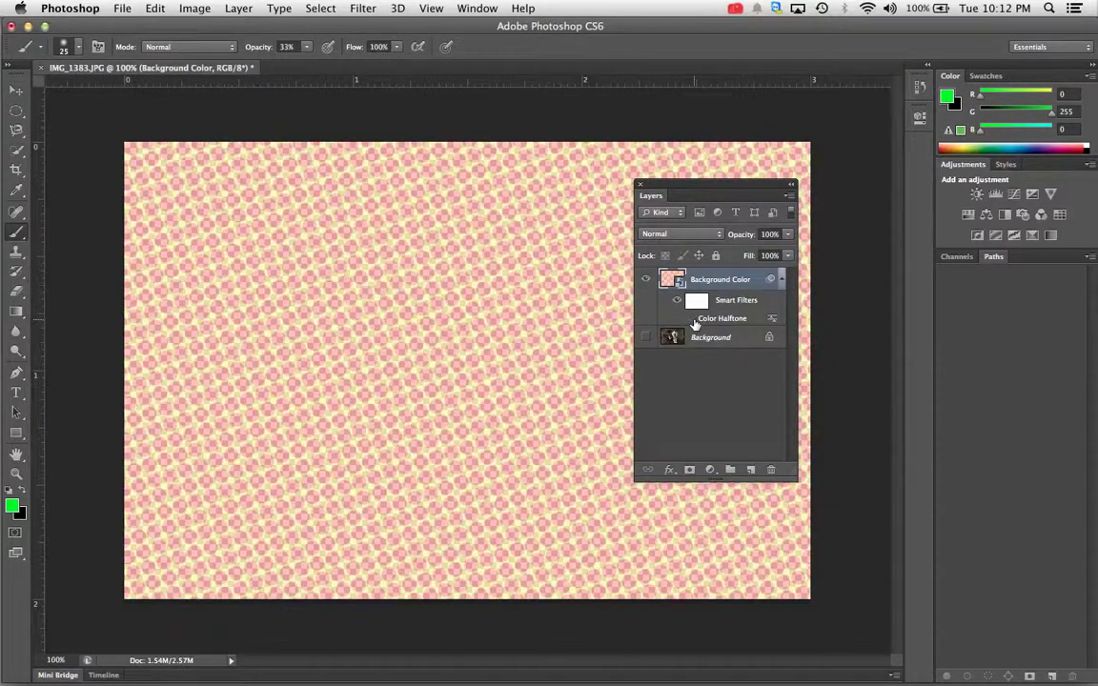
left_click(694, 322)
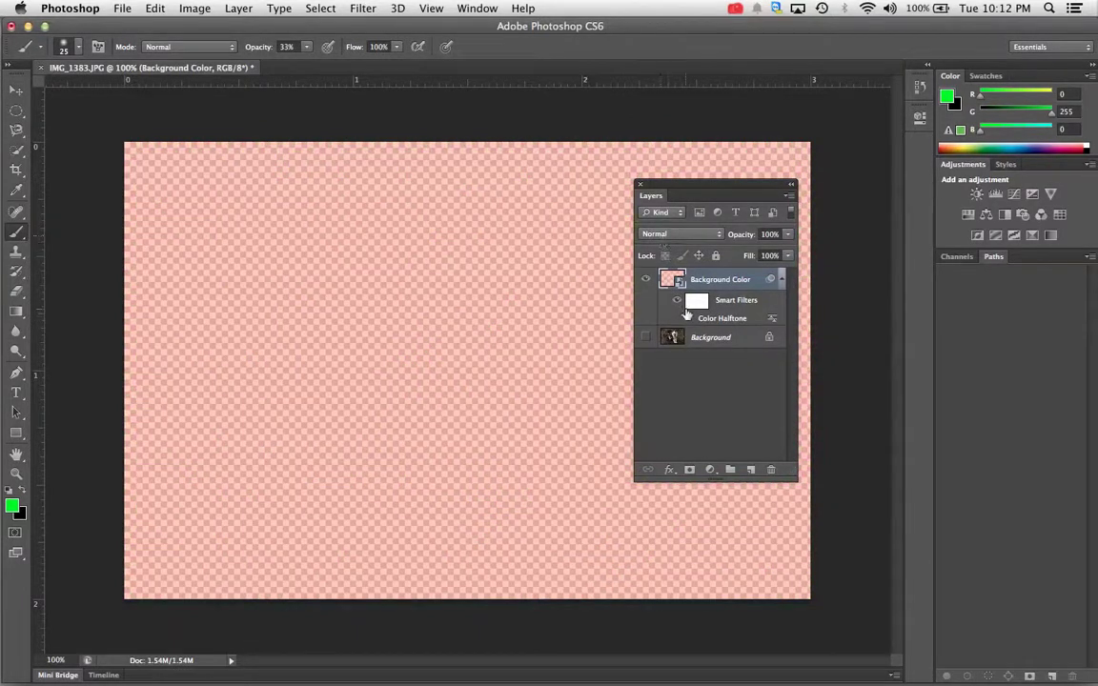
left_click(690, 322)
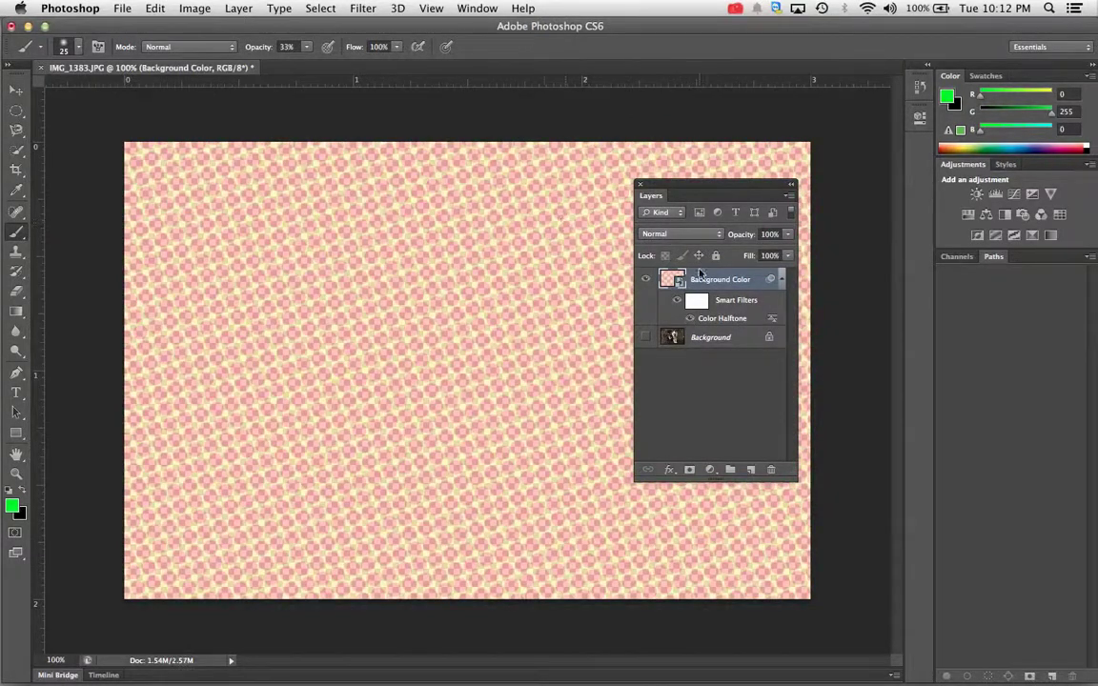
Step: Open the Filter Gallery and preview Glass and Artistic filters such as Dry Brush, Palette Knife, and Smudge Stick on the Background Color layer
left_click(358, 8)
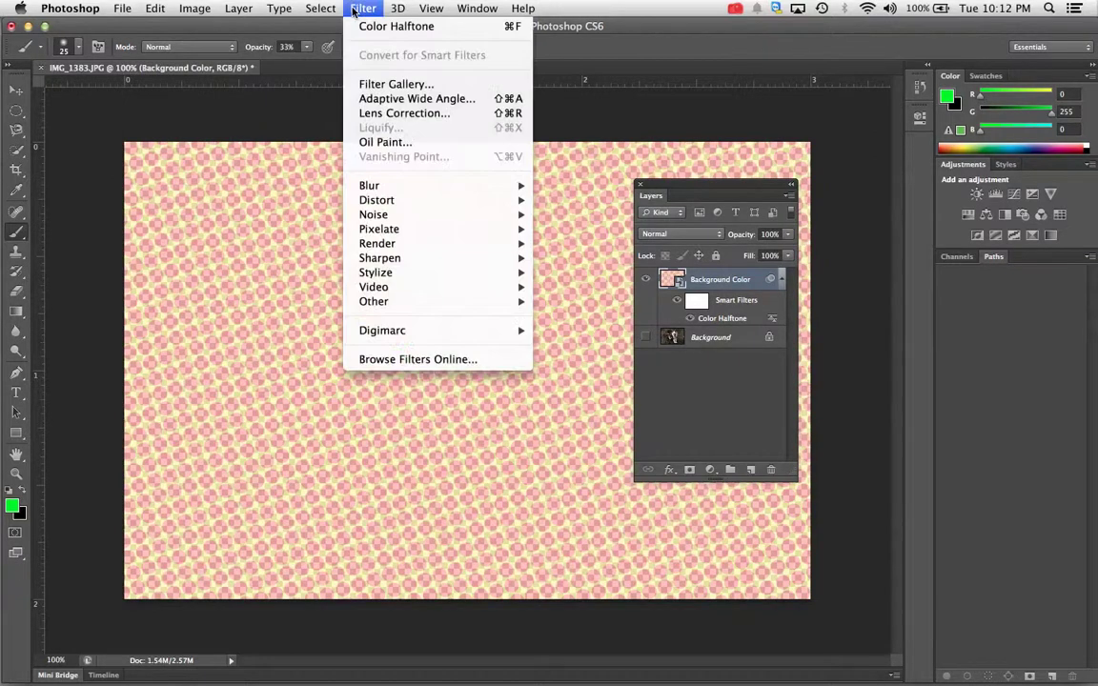
left_click(371, 87)
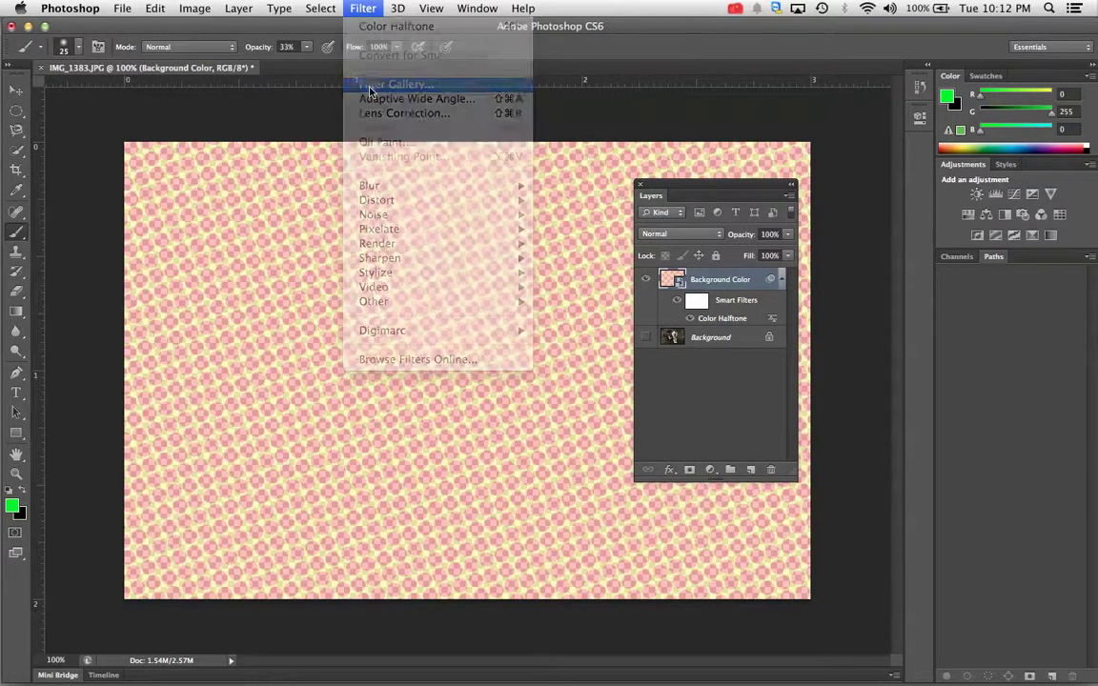
left_click(781, 111)
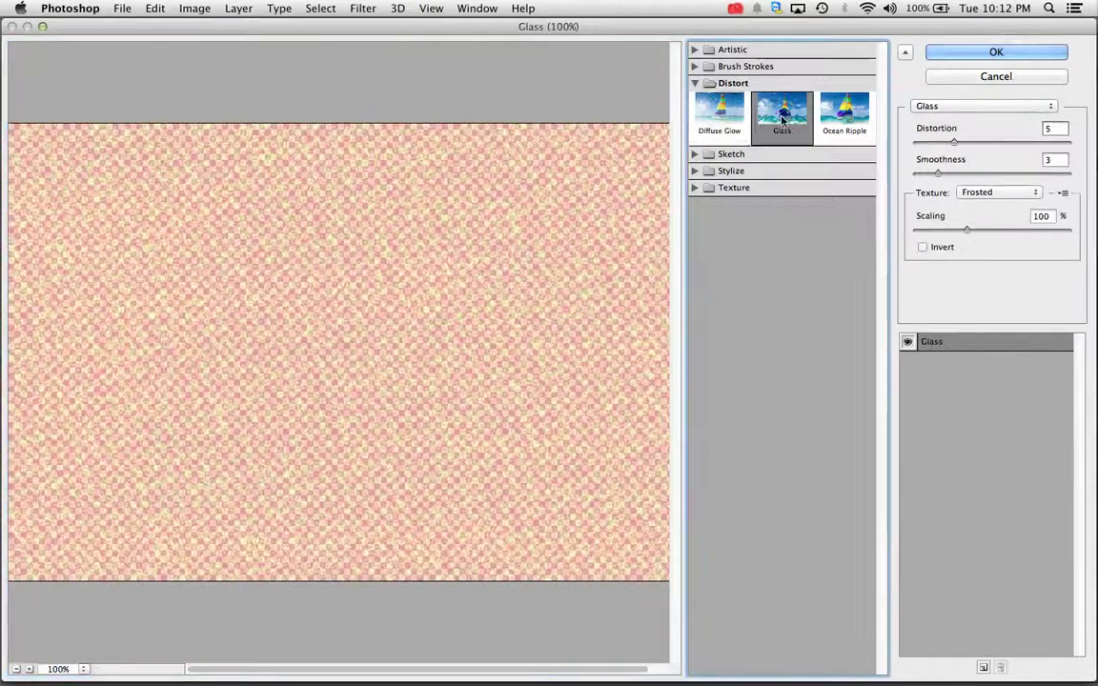
left_click(694, 51)
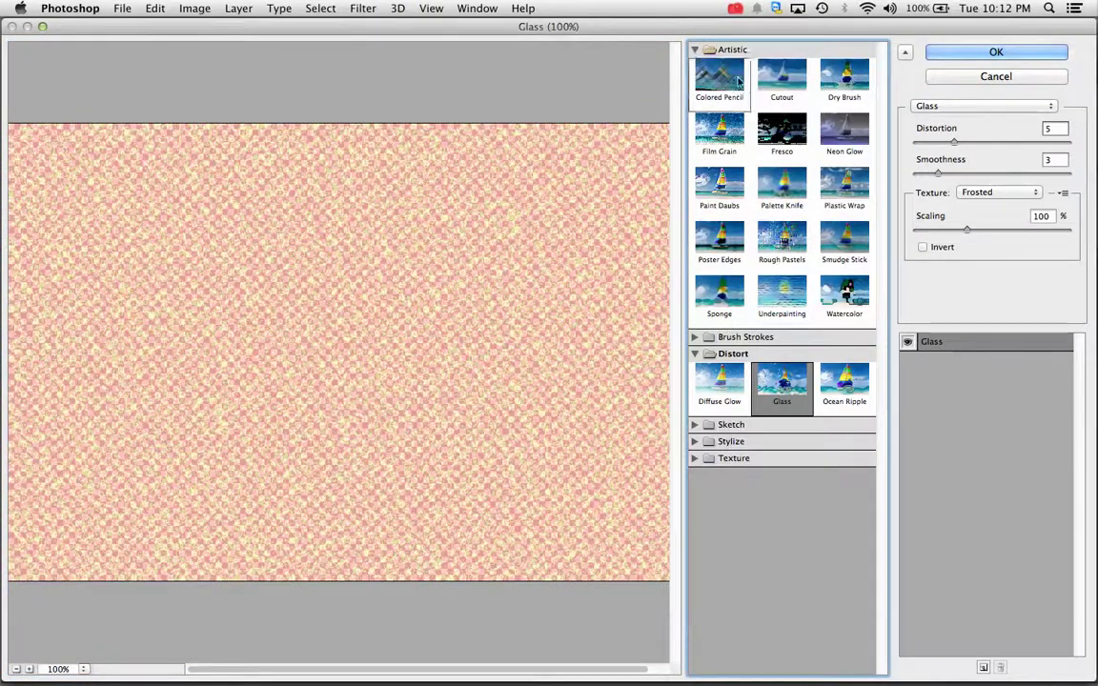
left_click(719, 80)
left_click(781, 80)
left_click(838, 92)
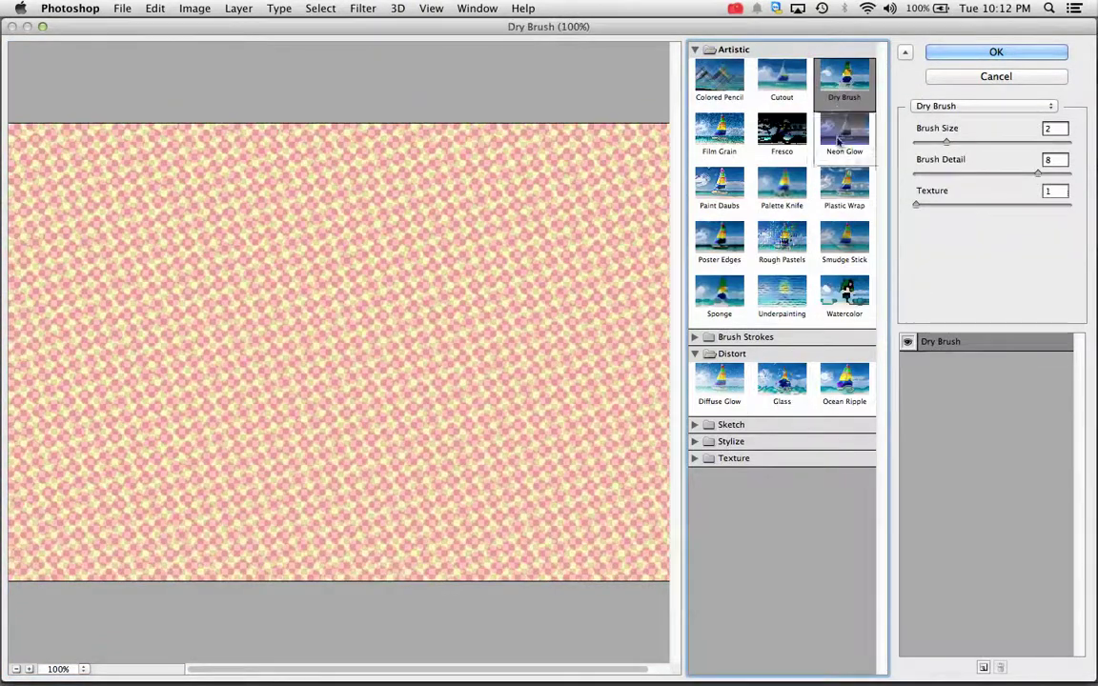
left_click(844, 132)
left_click(832, 193)
left_click(782, 186)
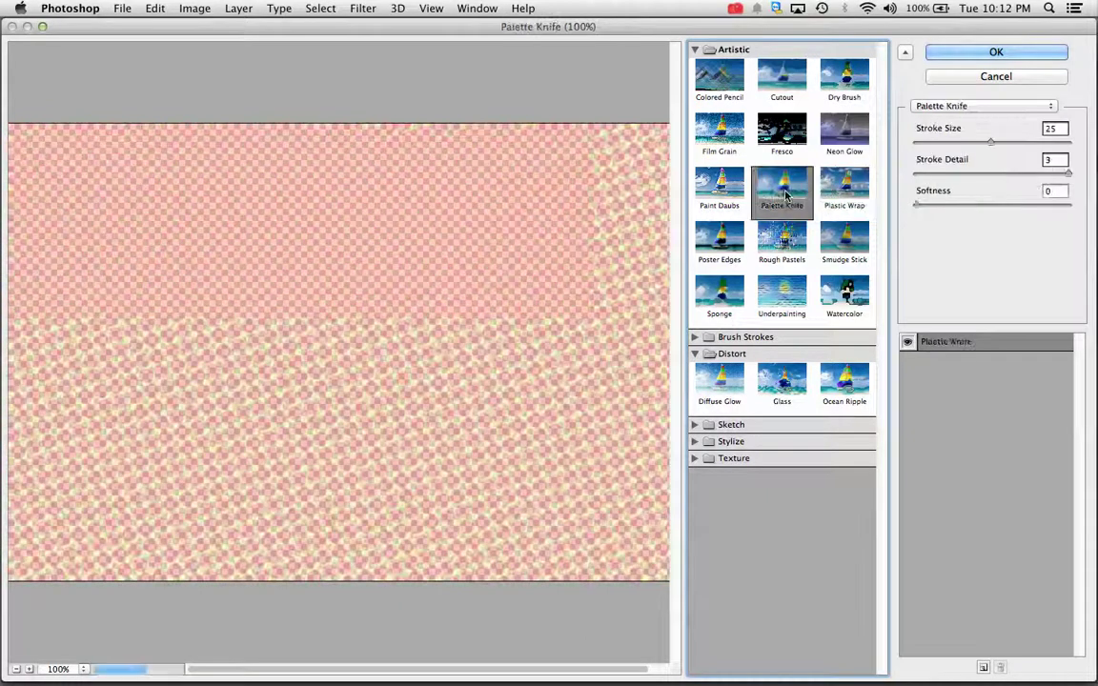
left_click(779, 238)
left_click(837, 252)
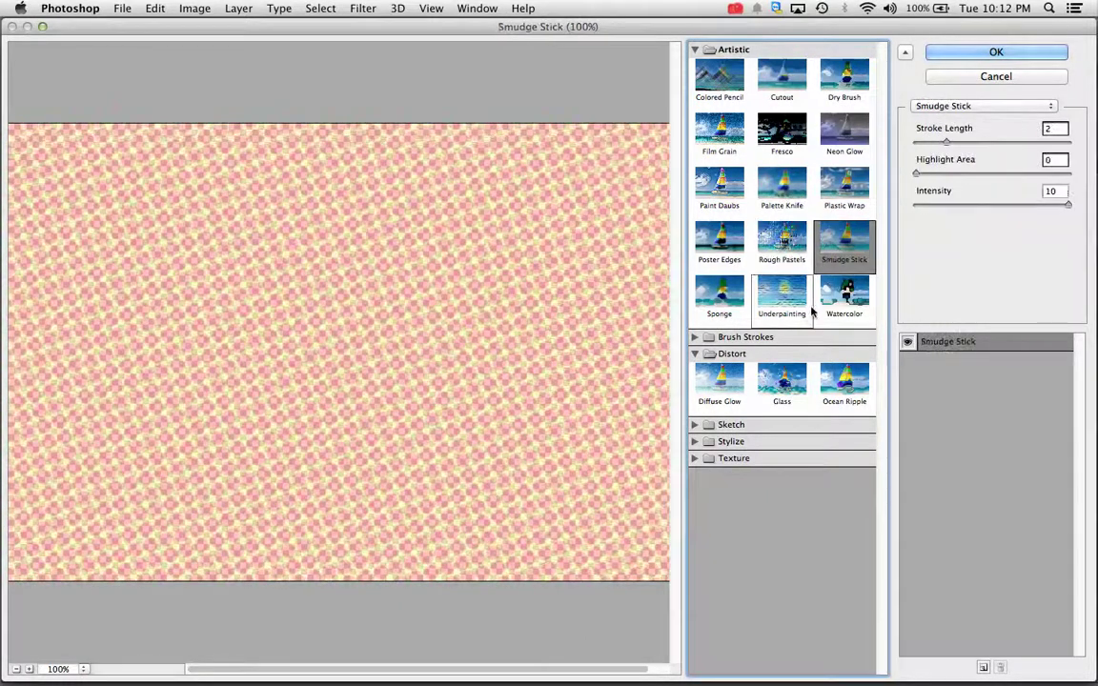
left_click(798, 298)
left_click(775, 379)
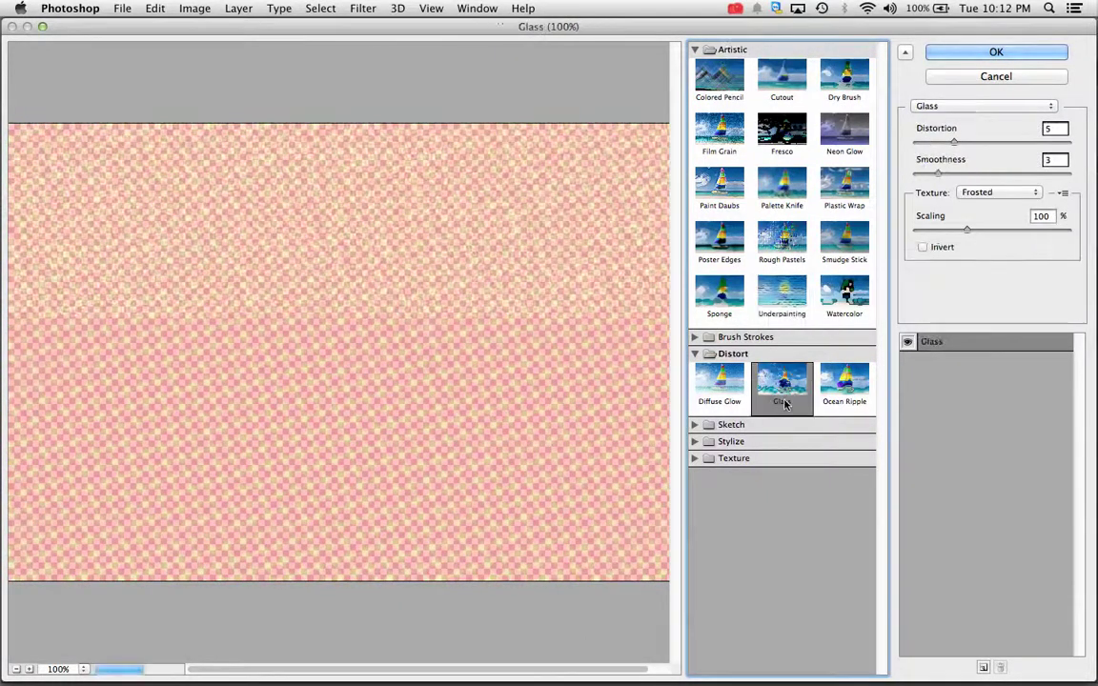
Step: Preview the Glowing Edges filter and try the Bas Relief filter with different Detail amounts
left_click(695, 443)
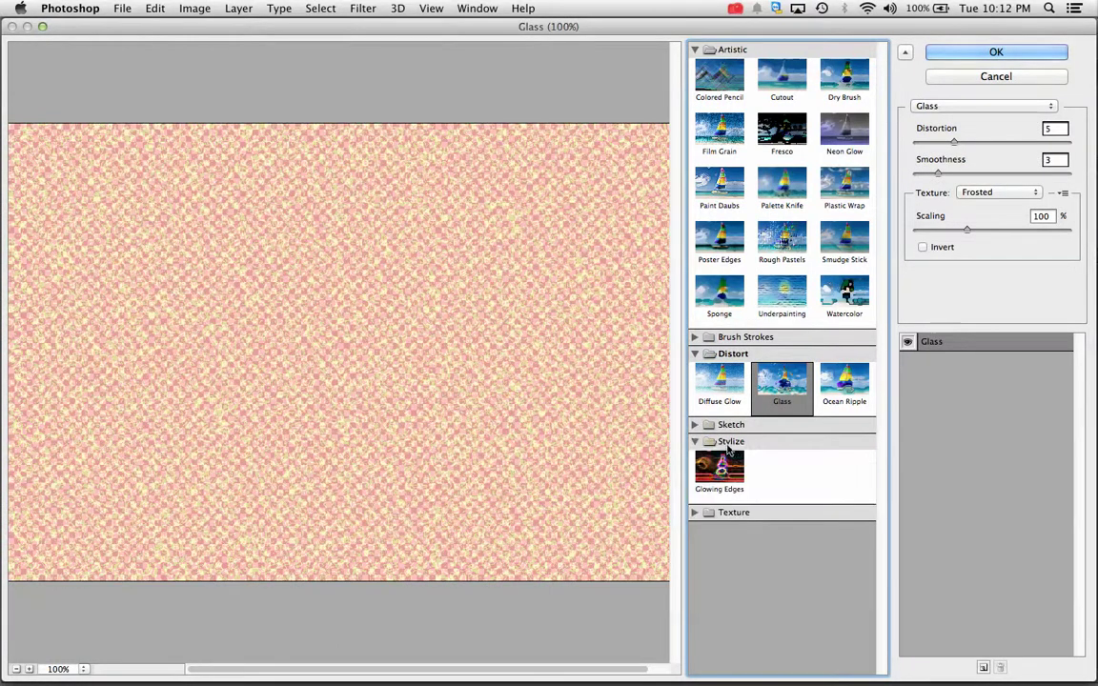
left_click(717, 463)
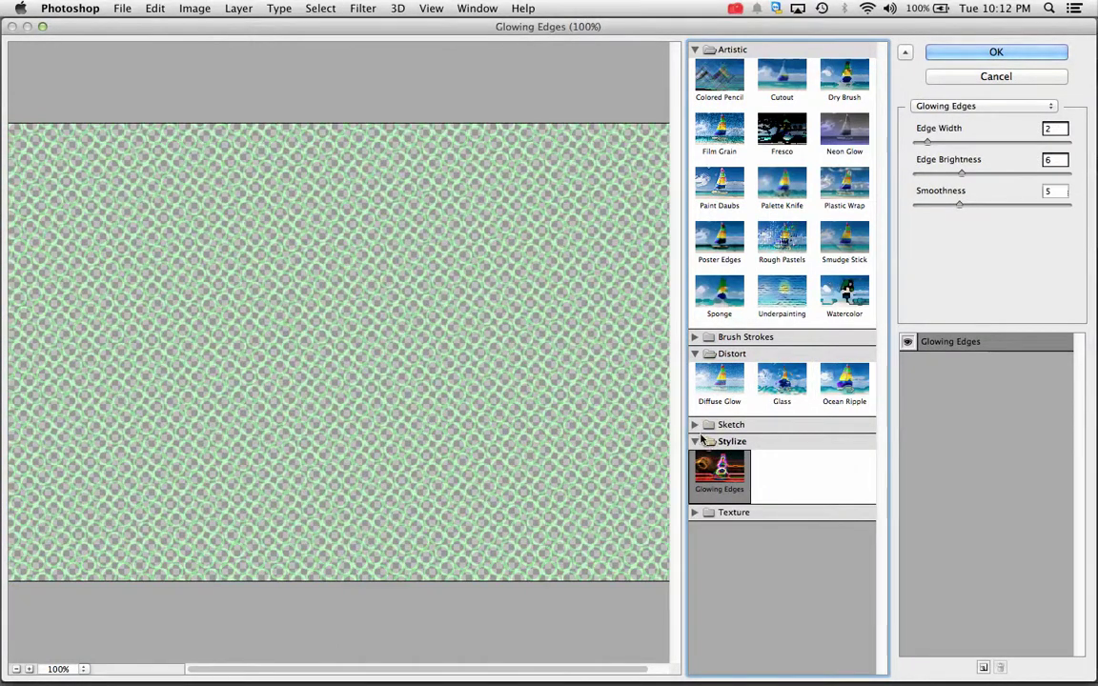
left_click(698, 424)
left_click(720, 455)
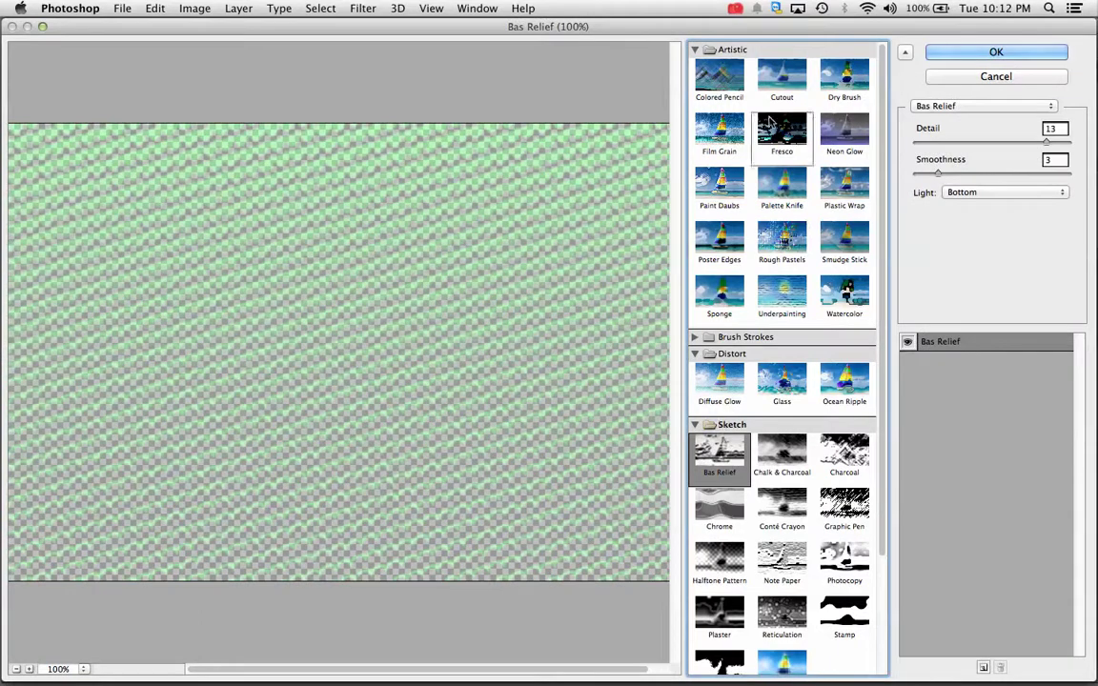
left_click(954, 143)
left_click(1046, 142)
left_click(982, 142)
Step: Try Rough Pastels with stroke length 23 and stroke detail 9, and preview the Fresco and Colored Pencil filters
left_click(781, 238)
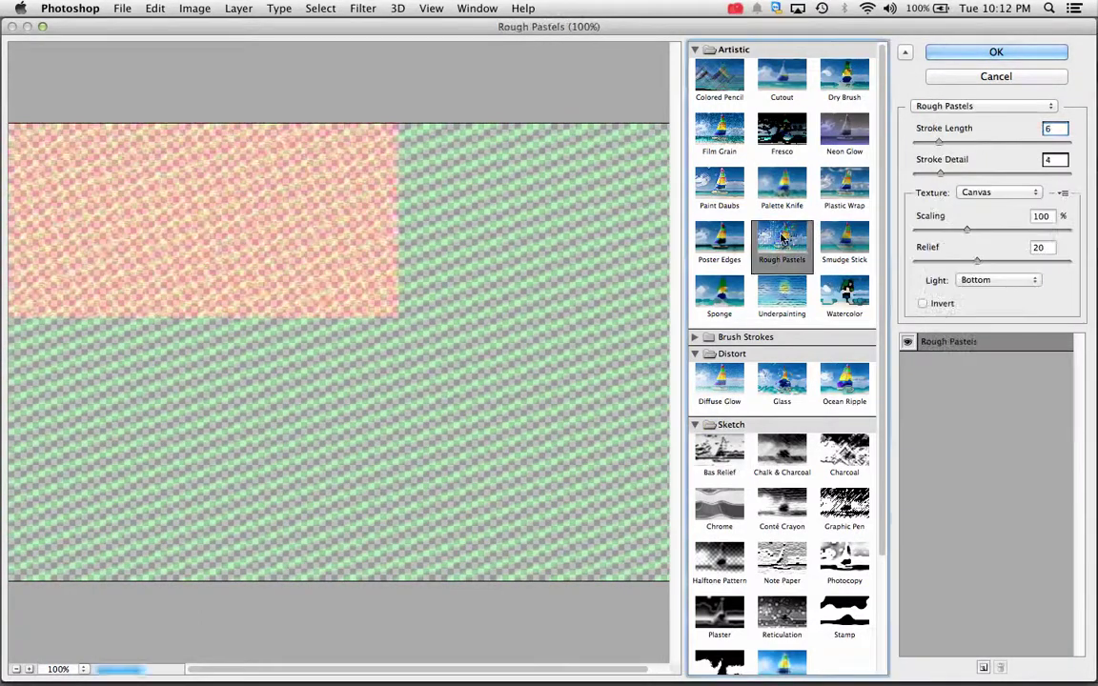
left_click(1004, 142)
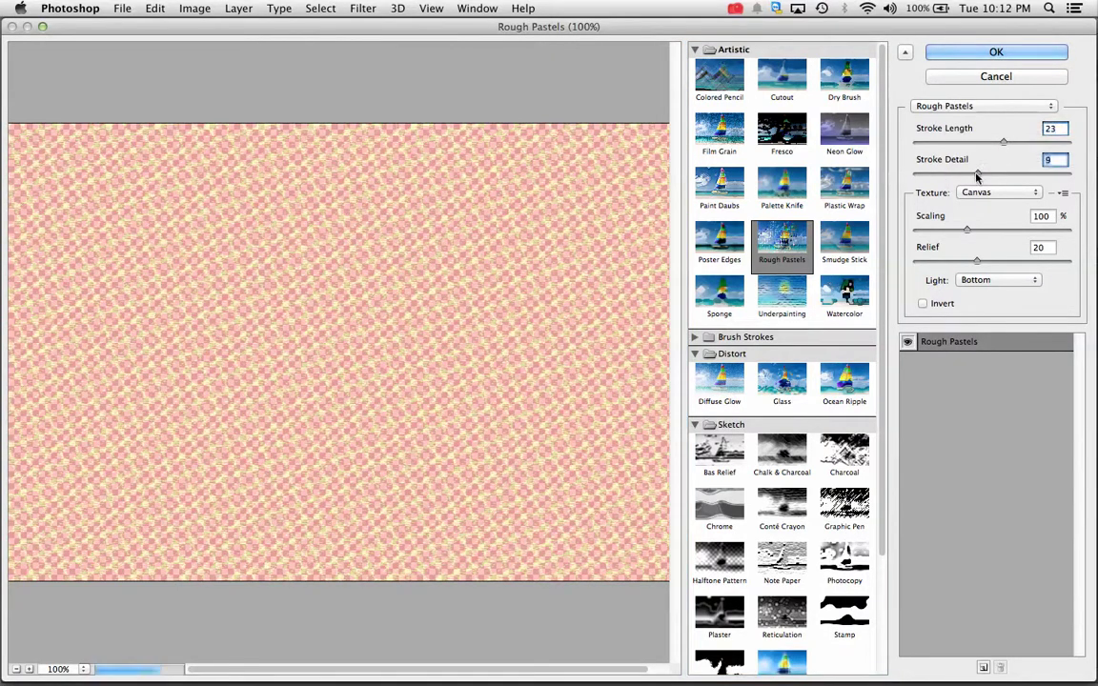
left_click(782, 134)
left_click(736, 92)
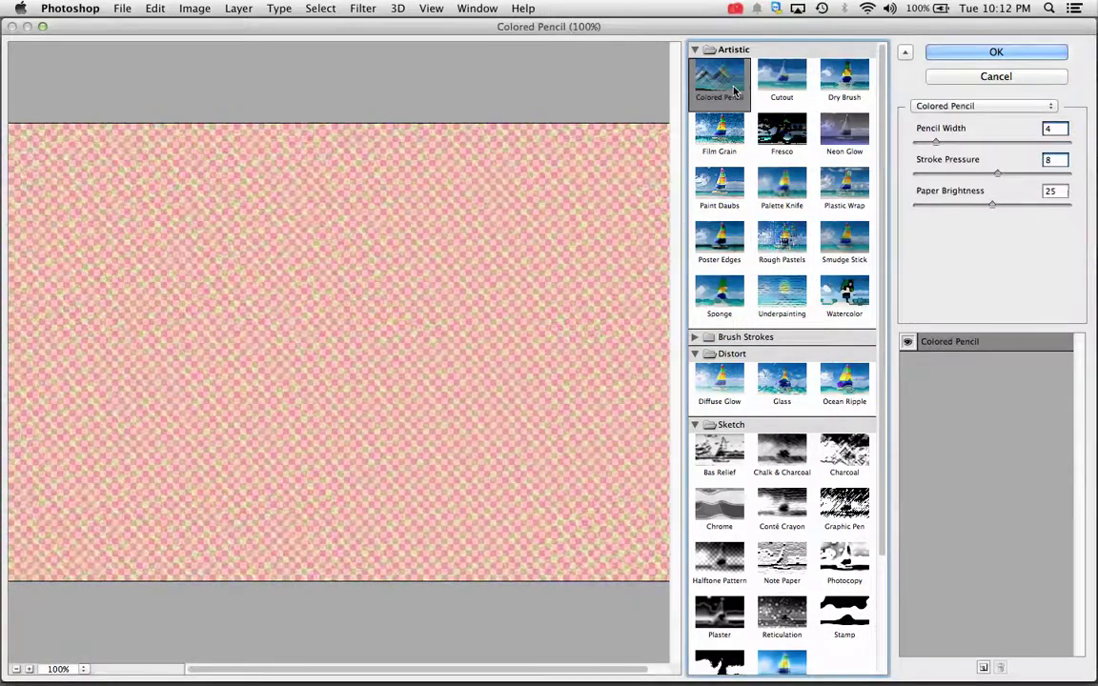
Step: Adjust the Glowing Edges filter's settings and apply it to the Background Color layer from the Filter Gallery
left_click(742, 336)
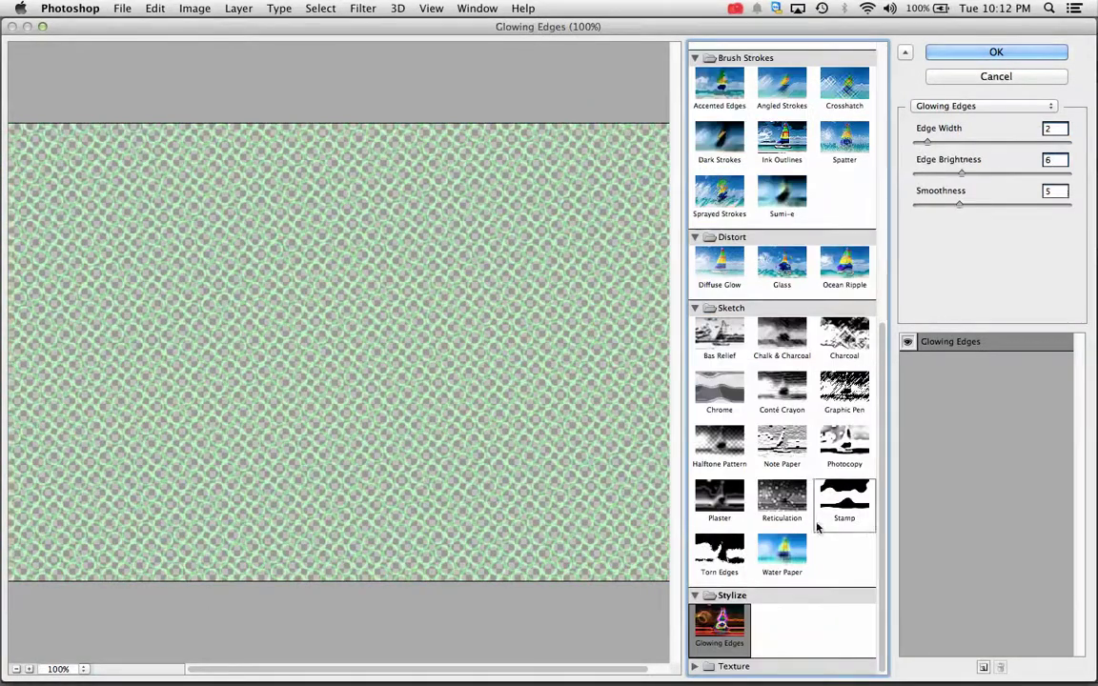
left_click_drag(948, 141, 965, 207)
left_click(995, 52)
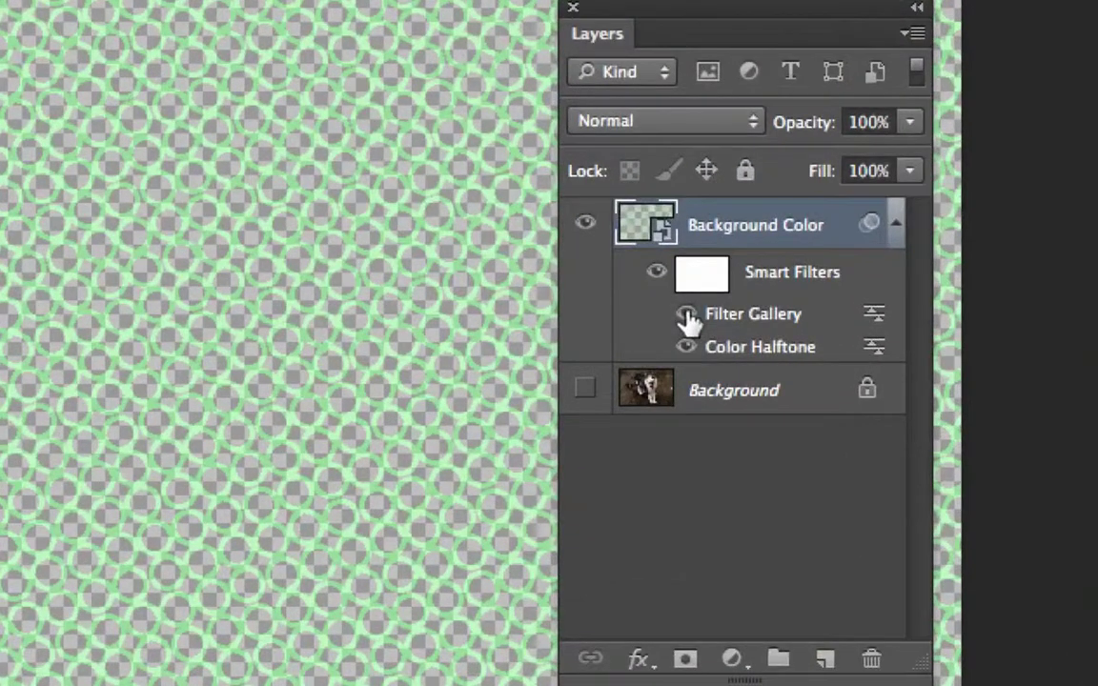
Step: Toggle the Filter Gallery smart filter's visibility to compare the layer with and without it
left_click(686, 316)
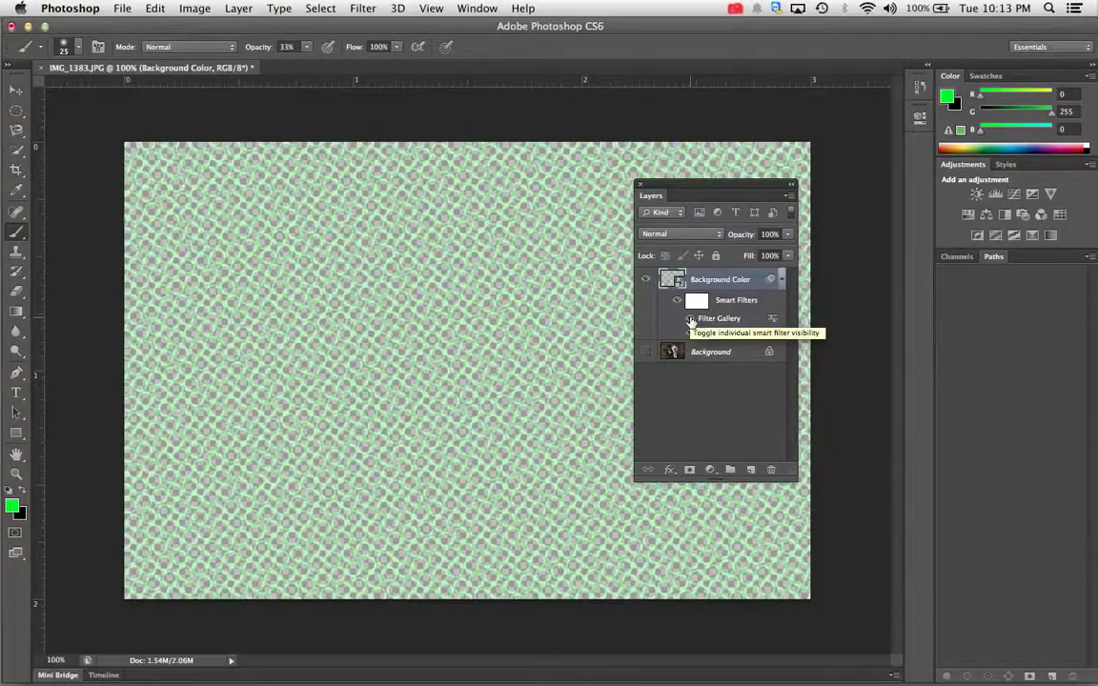
left_click(690, 319)
left_click(690, 319)
left_click(690, 319)
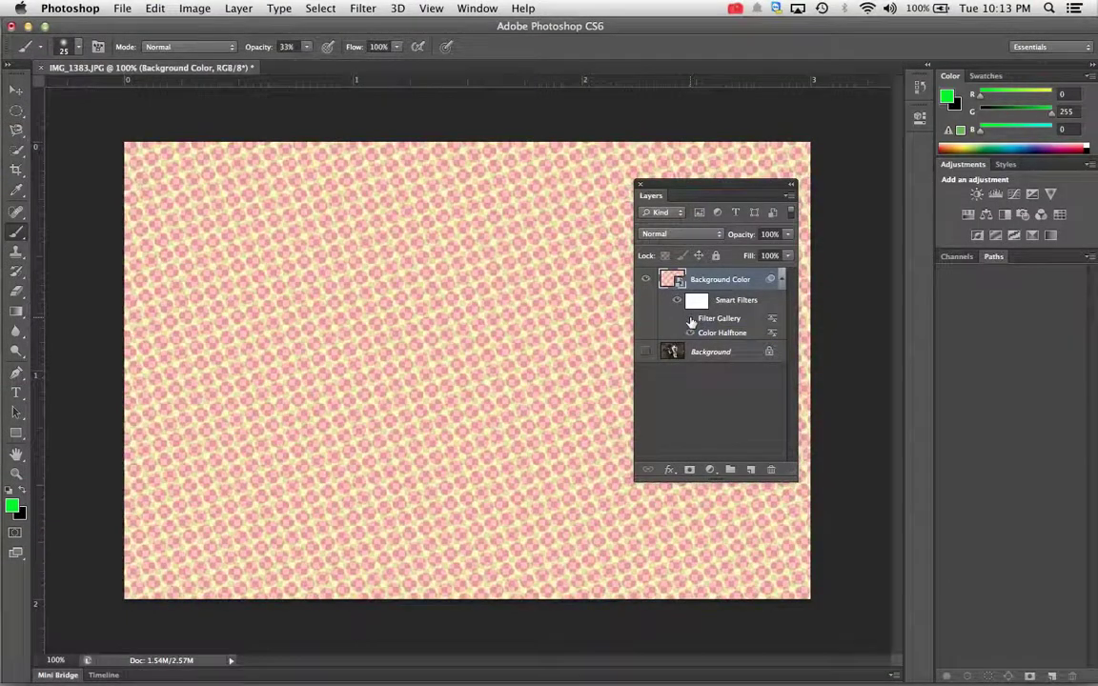
Step: Show the Filter Gallery smart filter again and change it to Stained Glass, adjusting its cell size and light intensity before applying it
left_click(690, 320)
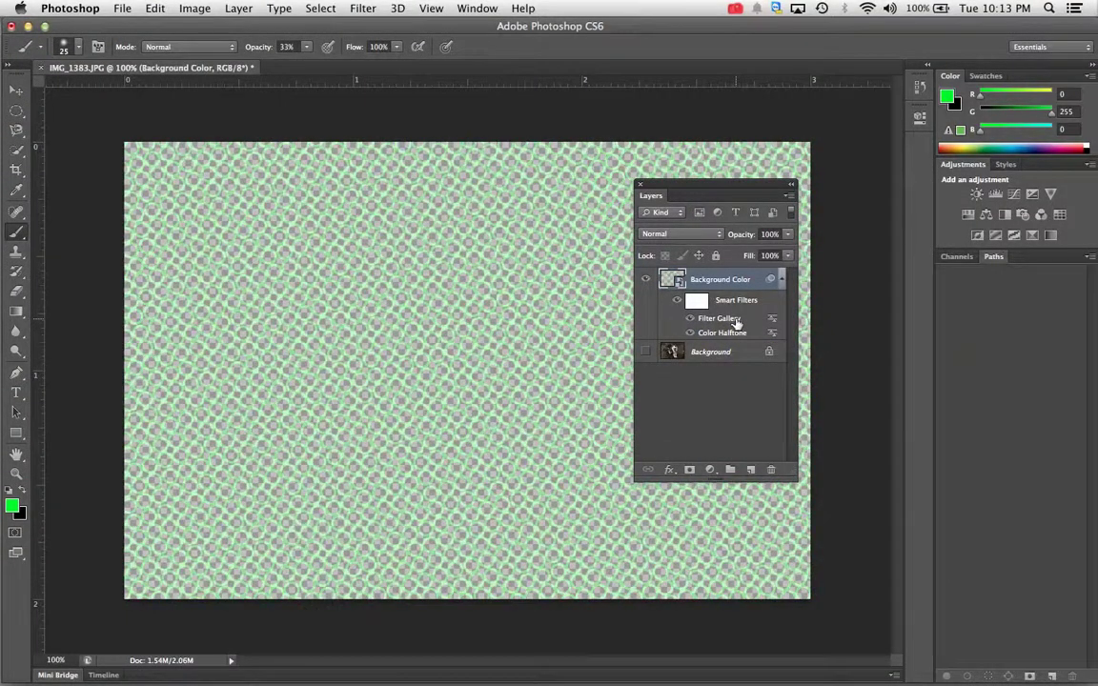
double_click(724, 320)
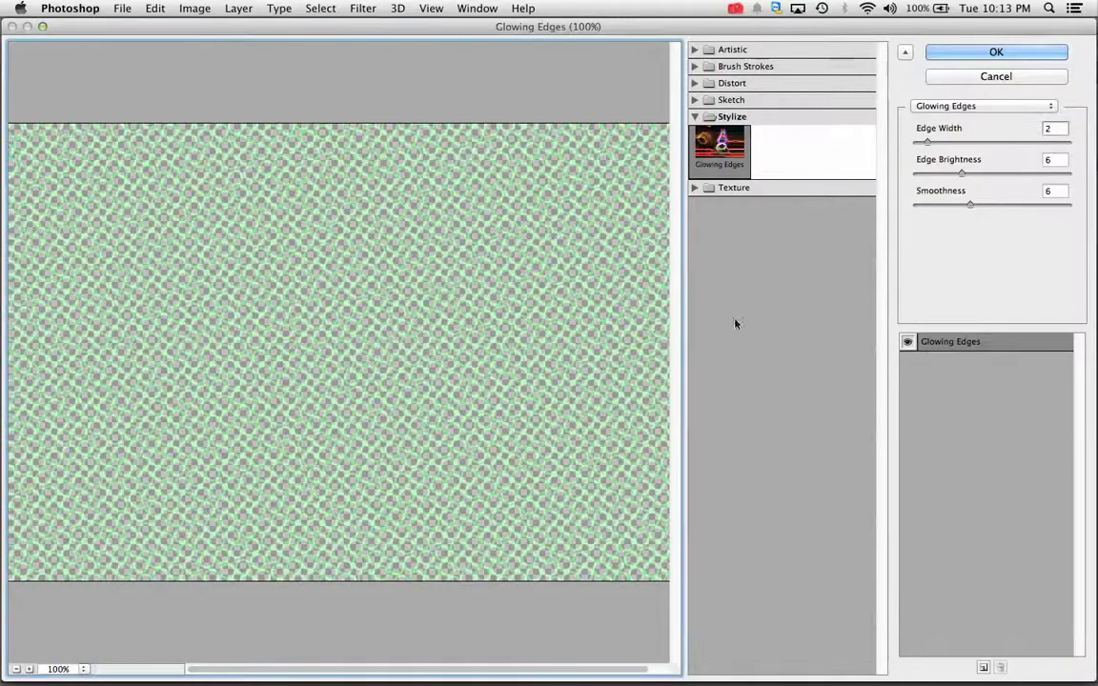
left_click(696, 189)
left_click(719, 215)
left_click(781, 270)
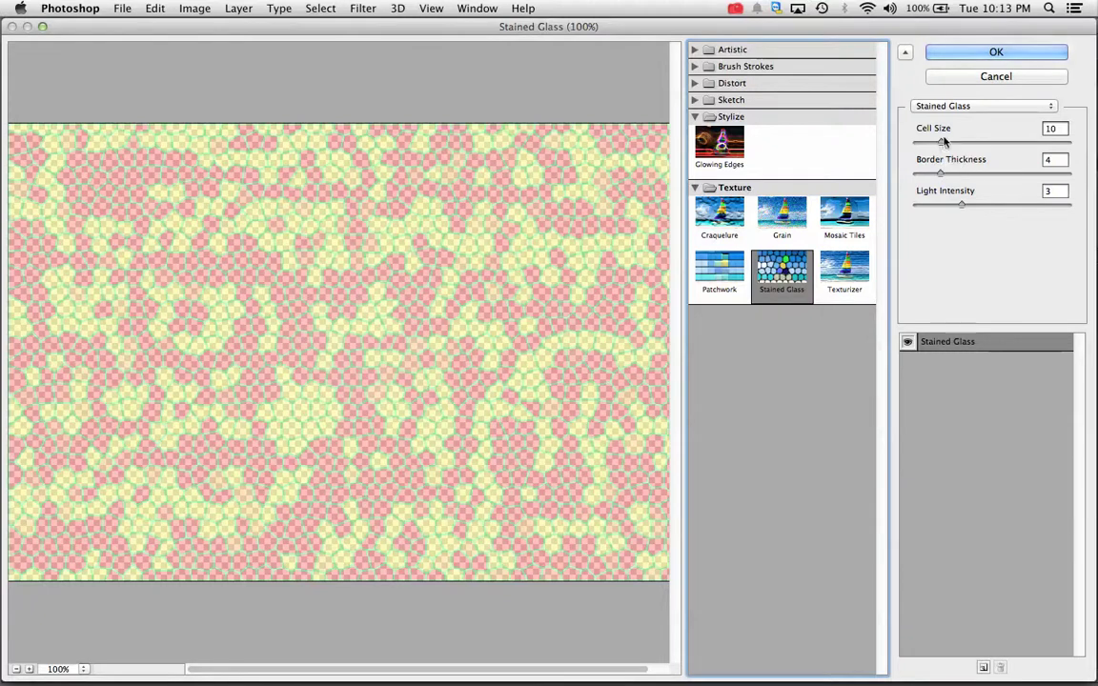
left_click_drag(941, 142, 932, 174)
left_click_drag(961, 204, 984, 204)
left_click(986, 55)
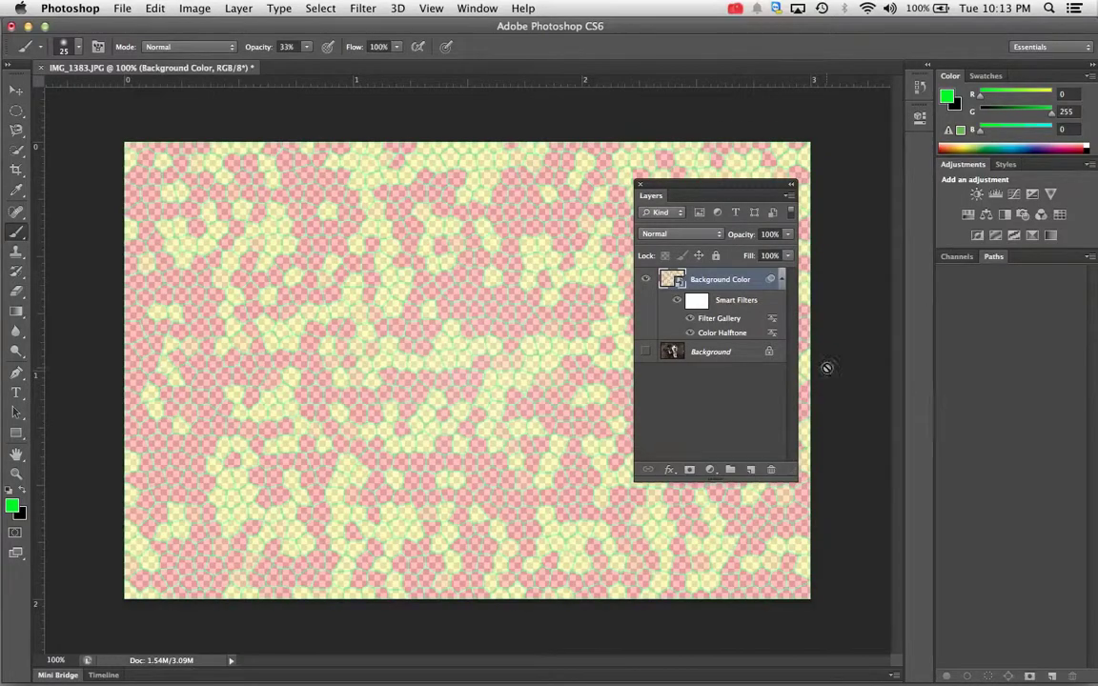
Step: Toggle the Background layer's visibility, leaving it shown, and move the Layers panel off the cat
left_click(646, 352)
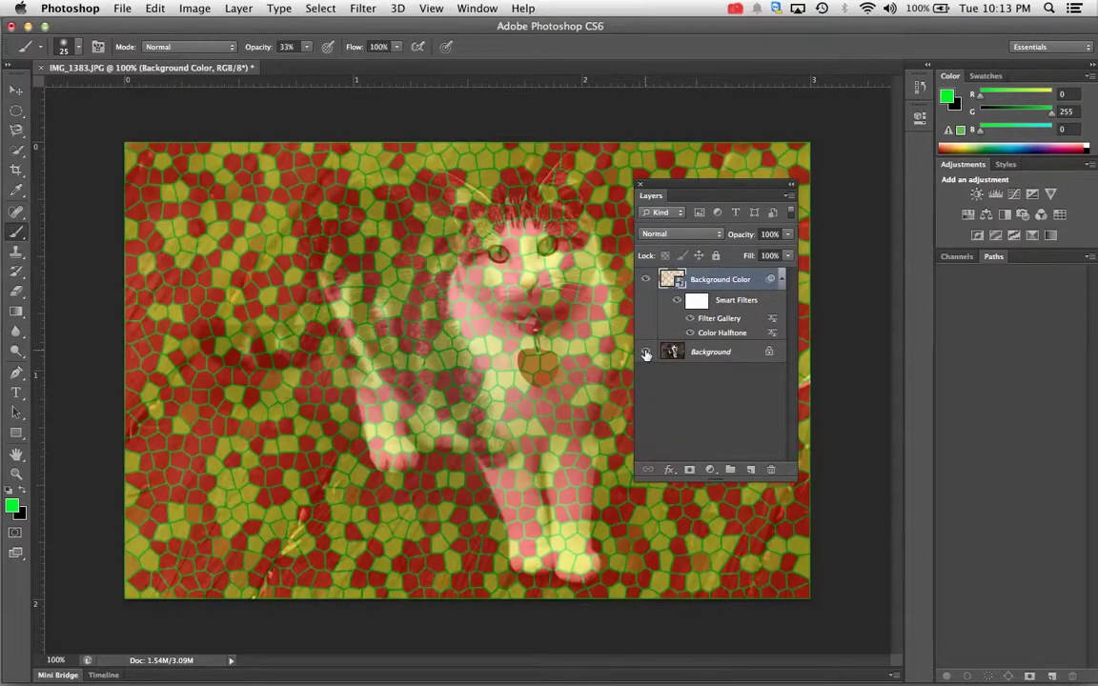
left_click(646, 353)
left_click(646, 352)
left_click_drag(700, 191, 820, 181)
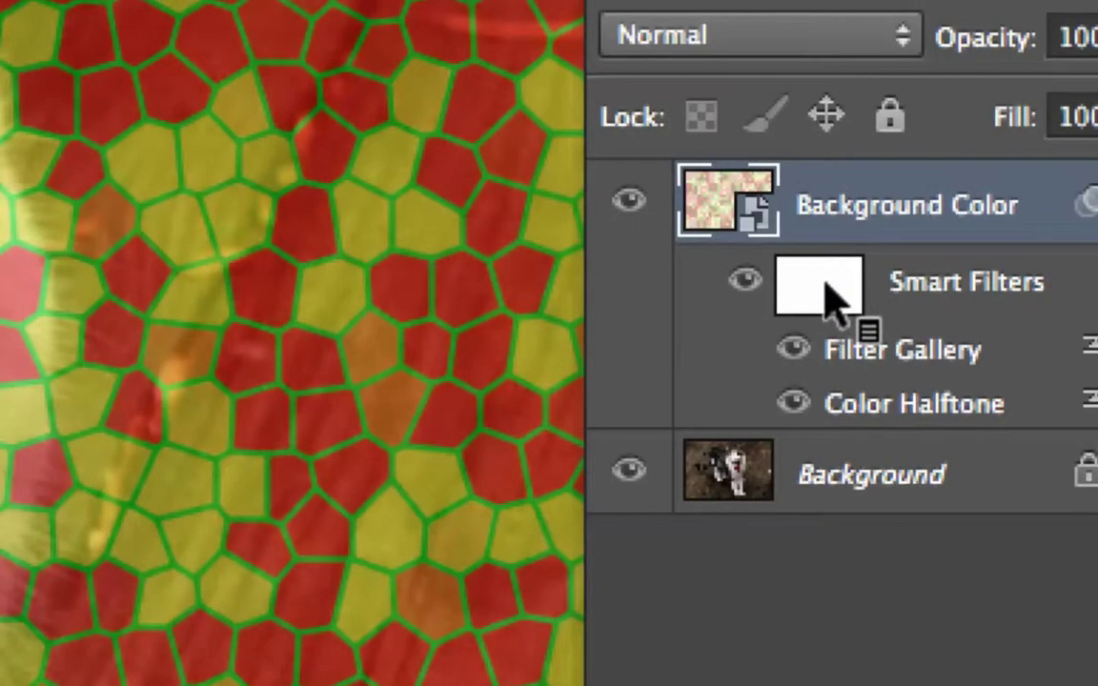
Step: Target the smart filter mask and set up the Brush tool at 153 px with increased hardness
left_click(827, 294)
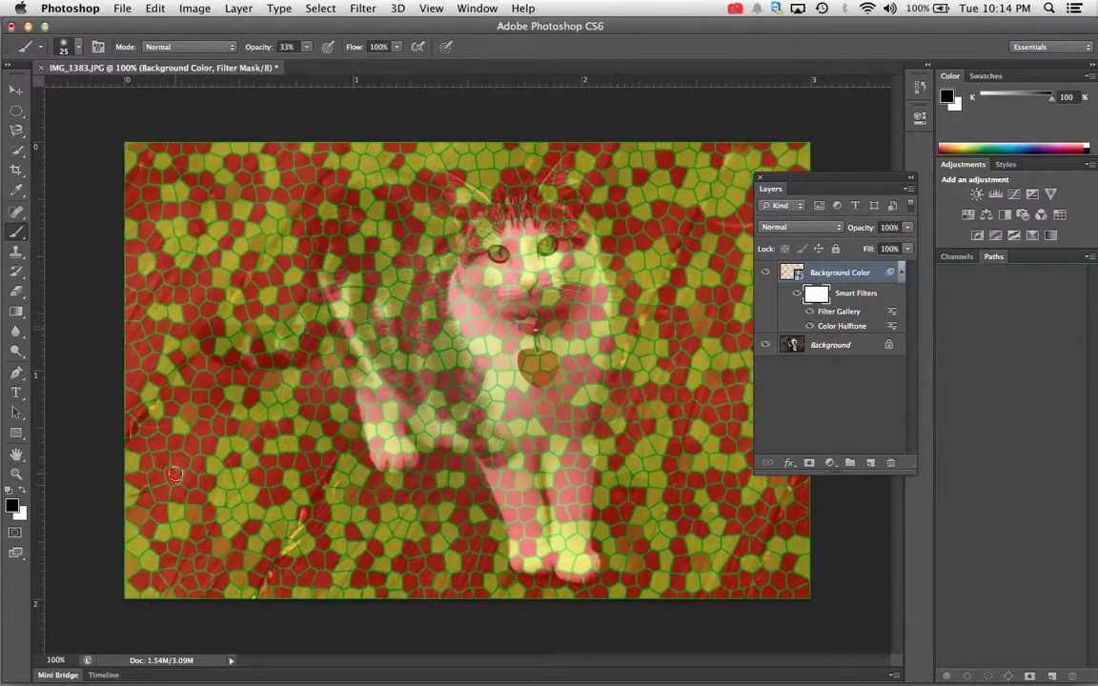
left_click_drag(19, 236, 87, 242)
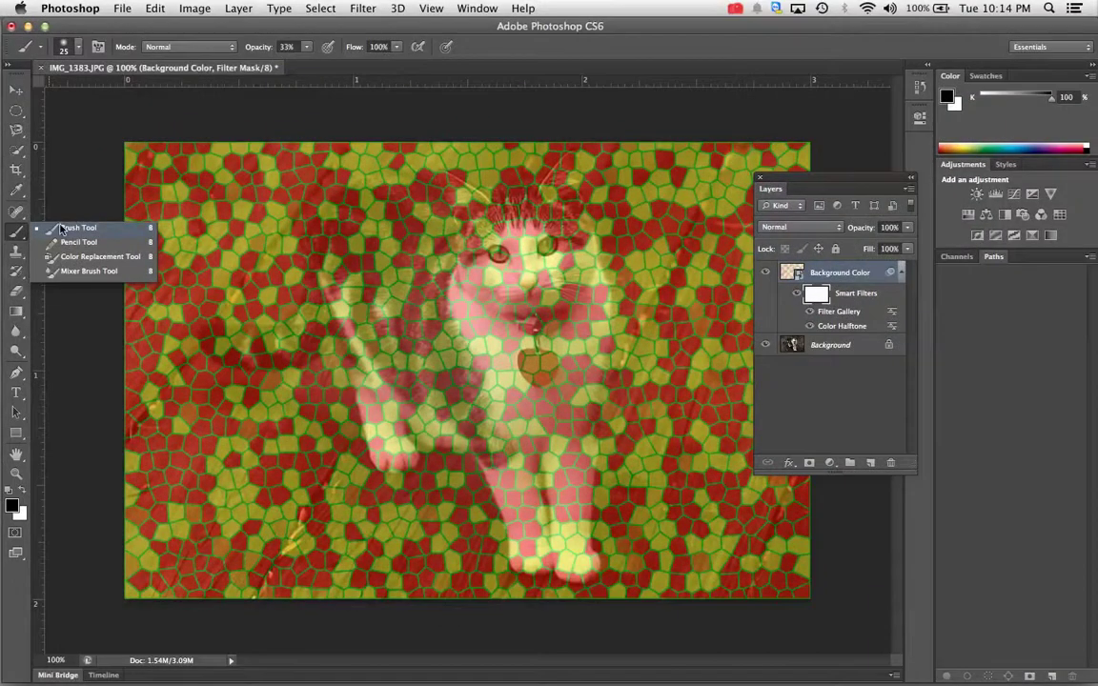
left_click(65, 228)
left_click(77, 50)
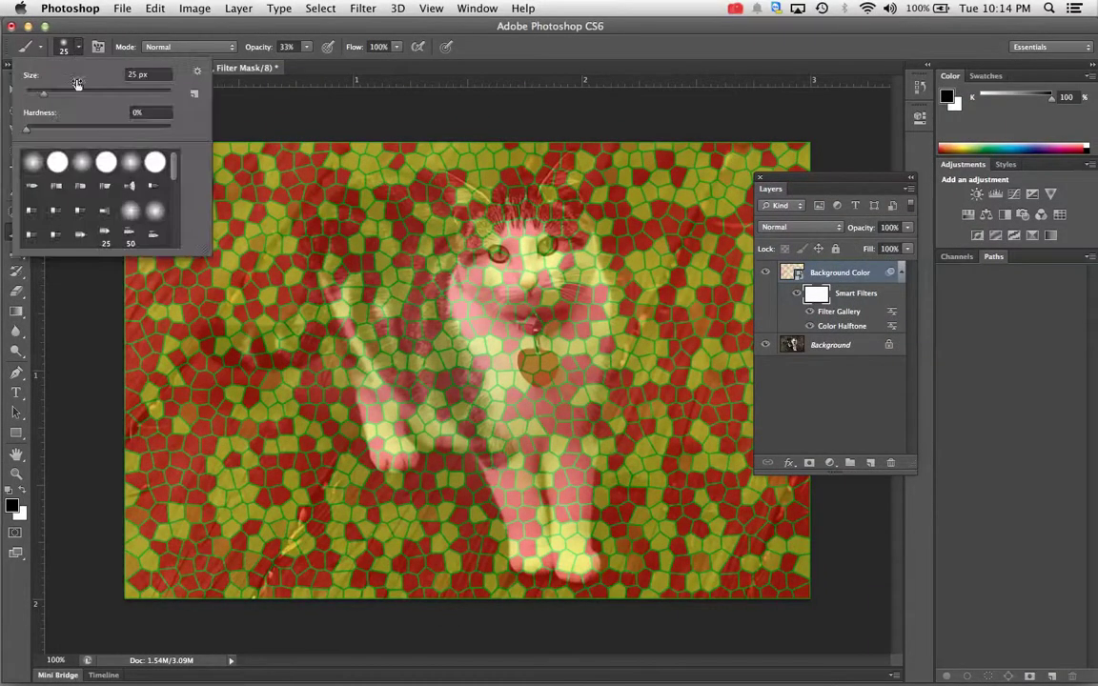
left_click_drag(84, 94, 117, 94)
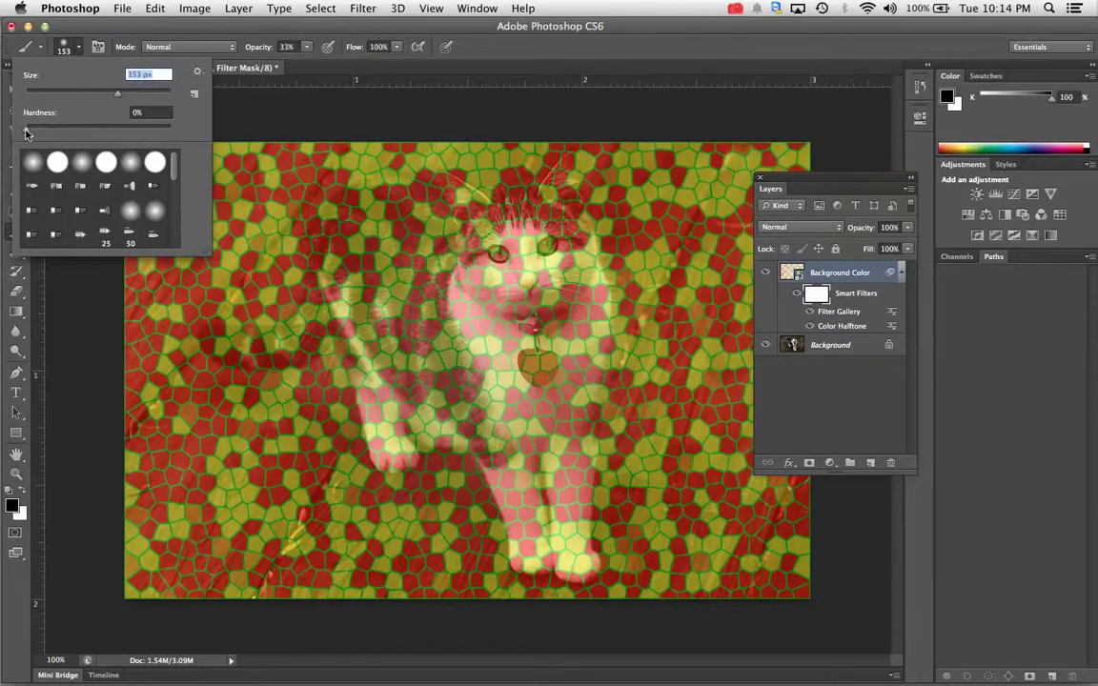
key("Tab")
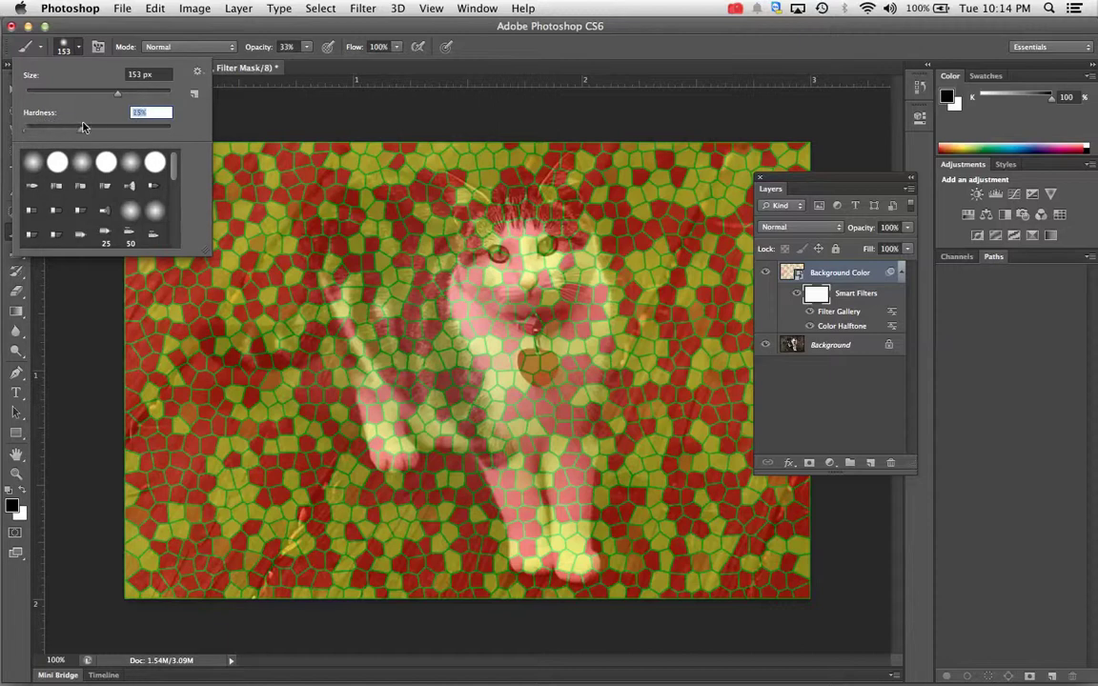
left_click_drag(106, 132, 101, 130)
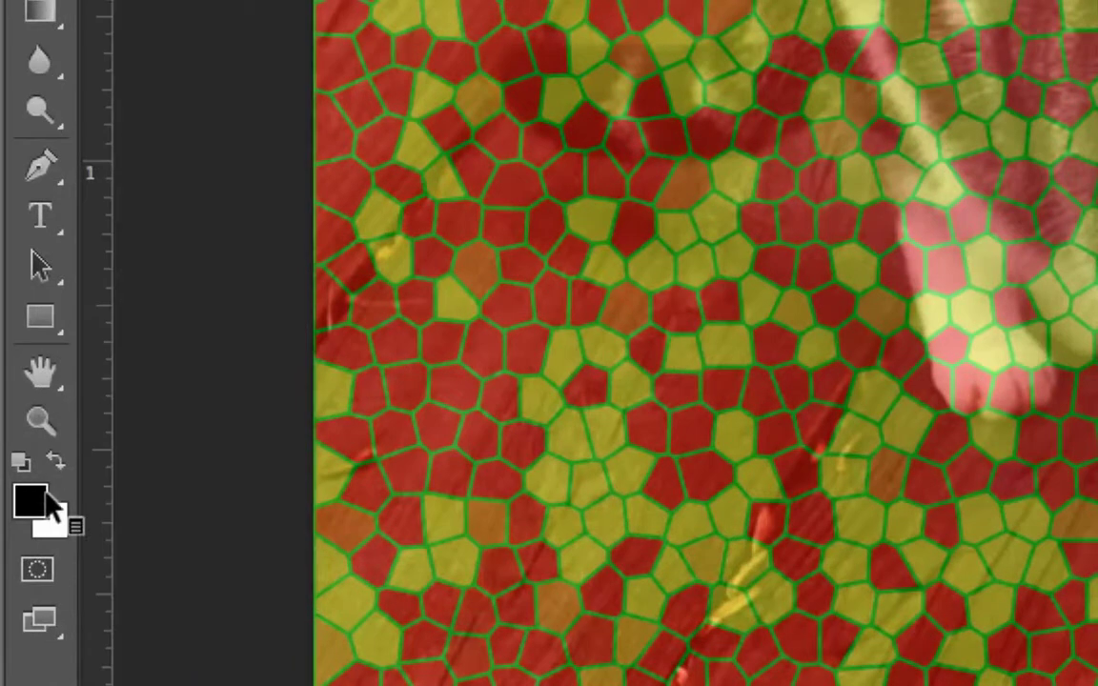
Step: Swap the foreground and background colors back and forth, leaving black as the foreground color
left_click(55, 459)
left_click(54, 459)
left_click(54, 460)
left_click(54, 460)
left_click(54, 460)
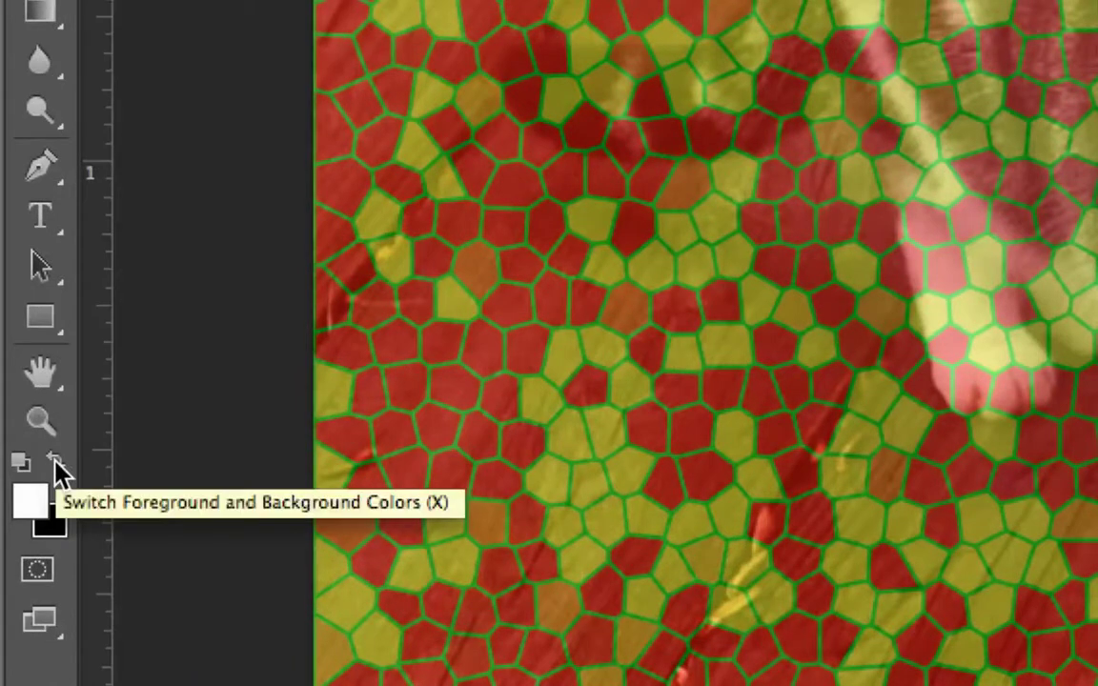
left_click(54, 460)
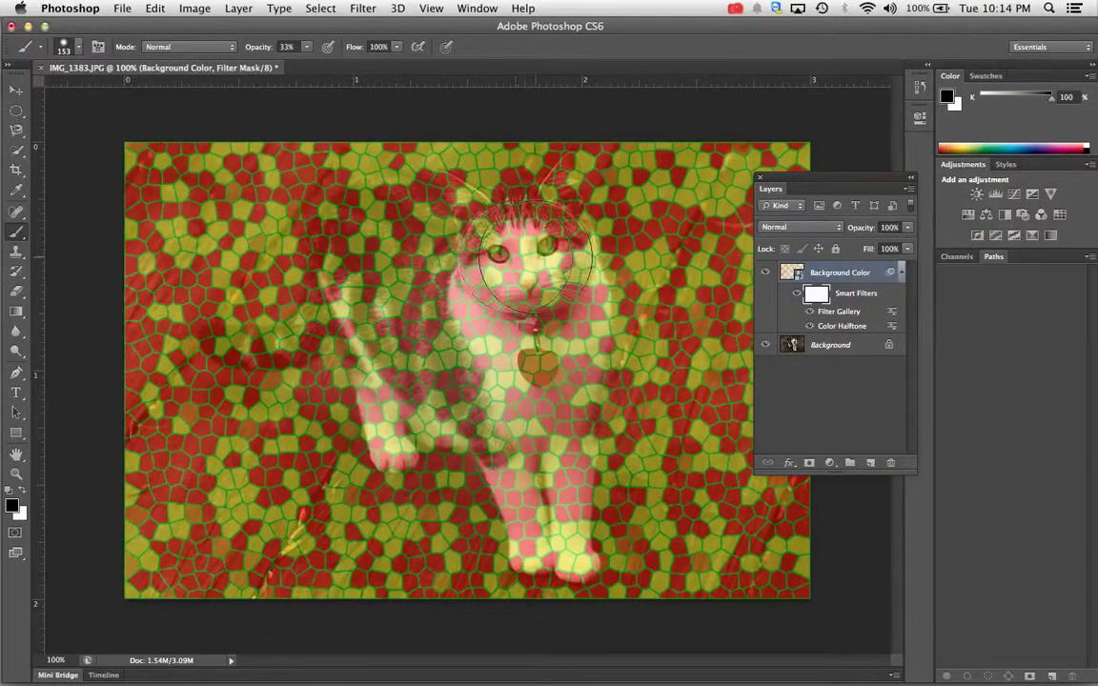
Step: Set the brush opacity to 100% and paint black on the filter mask over the cat's head and body to hide the filters
left_click(306, 47)
left_click_drag(309, 61, 531, 103)
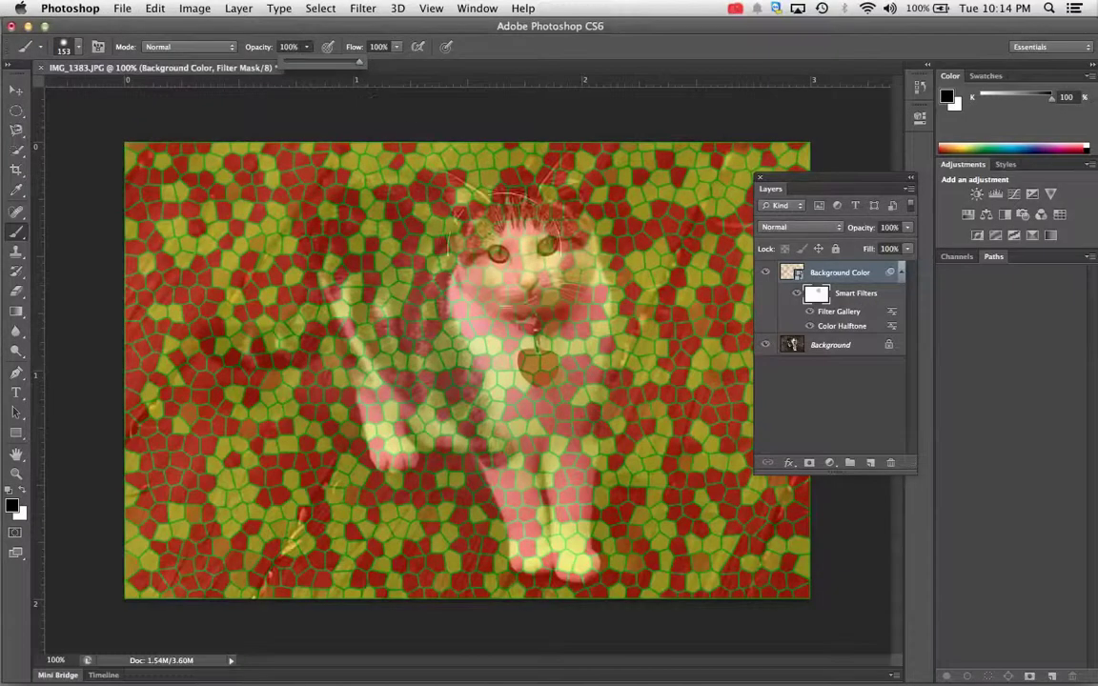
mouse_move(512, 238)
left_mouse_down()
mouse_move(520, 245)
mouse_move(488, 229)
mouse_move(448, 258)
mouse_move(530, 265)
left_mouse_up()
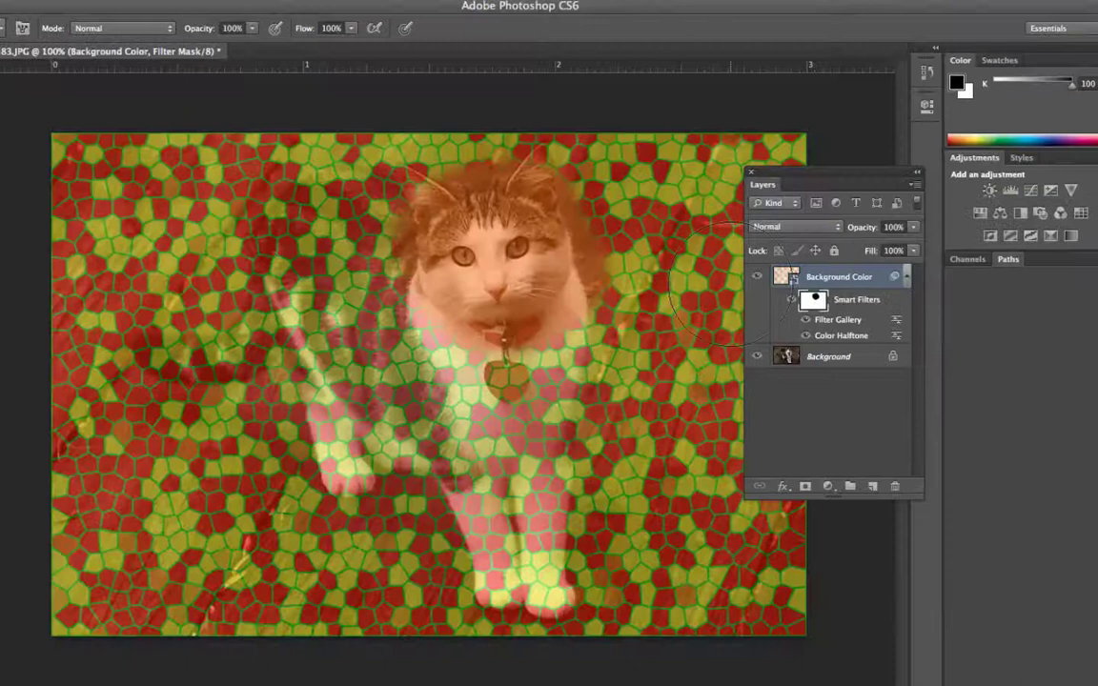
mouse_move(710, 281)
left_mouse_down()
mouse_move(601, 277)
mouse_move(526, 191)
mouse_move(434, 219)
mouse_move(420, 276)
mouse_move(538, 296)
mouse_move(514, 181)
mouse_move(415, 181)
mouse_move(538, 349)
mouse_move(591, 253)
mouse_move(493, 160)
mouse_move(363, 275)
mouse_move(514, 400)
mouse_move(610, 334)
mouse_move(457, 457)
mouse_move(591, 277)
mouse_move(705, 334)
mouse_move(696, 345)
mouse_move(674, 284)
mouse_move(400, 190)
mouse_move(403, 390)
mouse_move(503, 367)
mouse_move(367, 229)
mouse_move(281, 257)
mouse_move(291, 333)
mouse_move(434, 409)
left_mouse_up()
mouse_move(360, 460)
left_mouse_down()
mouse_move(497, 225)
mouse_move(226, 324)
mouse_move(615, 472)
left_mouse_up()
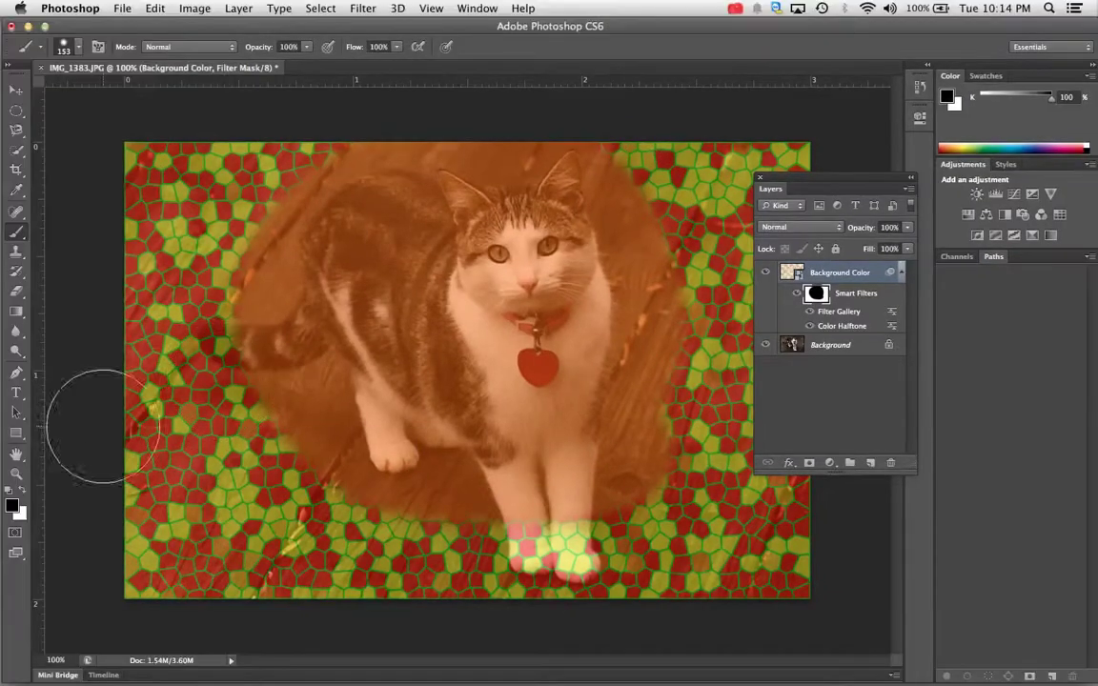
Step: Paint white over the masked-out area of the filter mask to bring the filters back across the cat
left_click(22, 491)
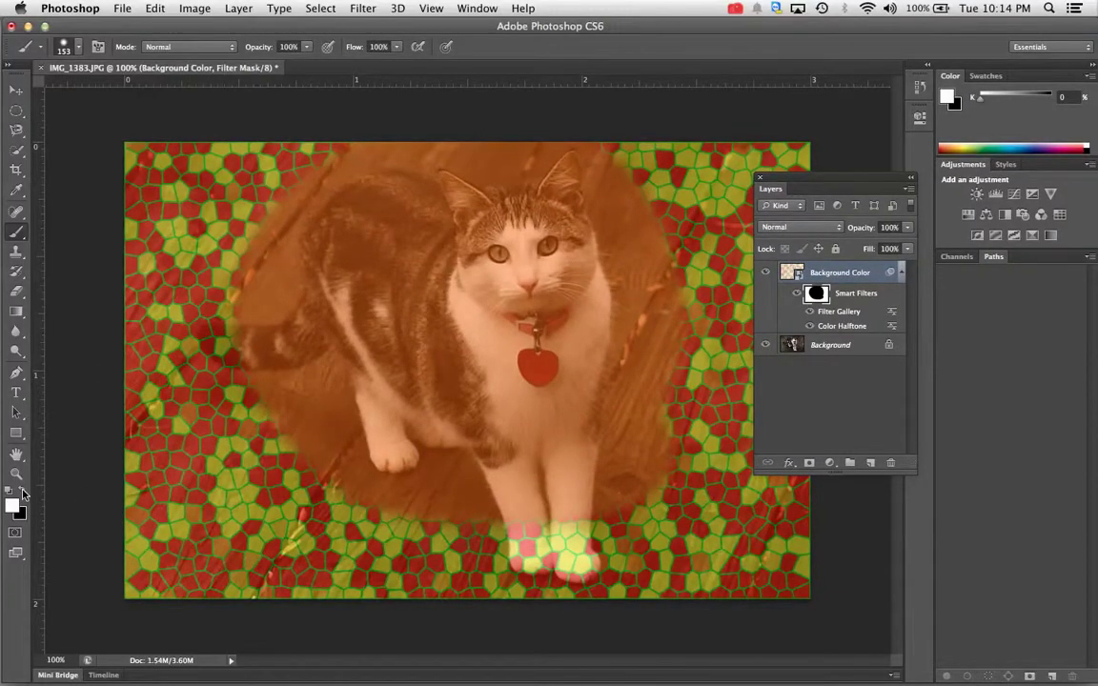
mouse_move(343, 134)
left_mouse_down()
mouse_move(214, 286)
mouse_move(362, 452)
mouse_move(610, 457)
mouse_move(529, 134)
mouse_move(286, 243)
mouse_move(676, 376)
left_mouse_up()
mouse_move(610, 362)
left_mouse_down()
mouse_move(329, 205)
mouse_move(505, 343)
mouse_move(362, 224)
mouse_move(381, 243)
left_mouse_up()
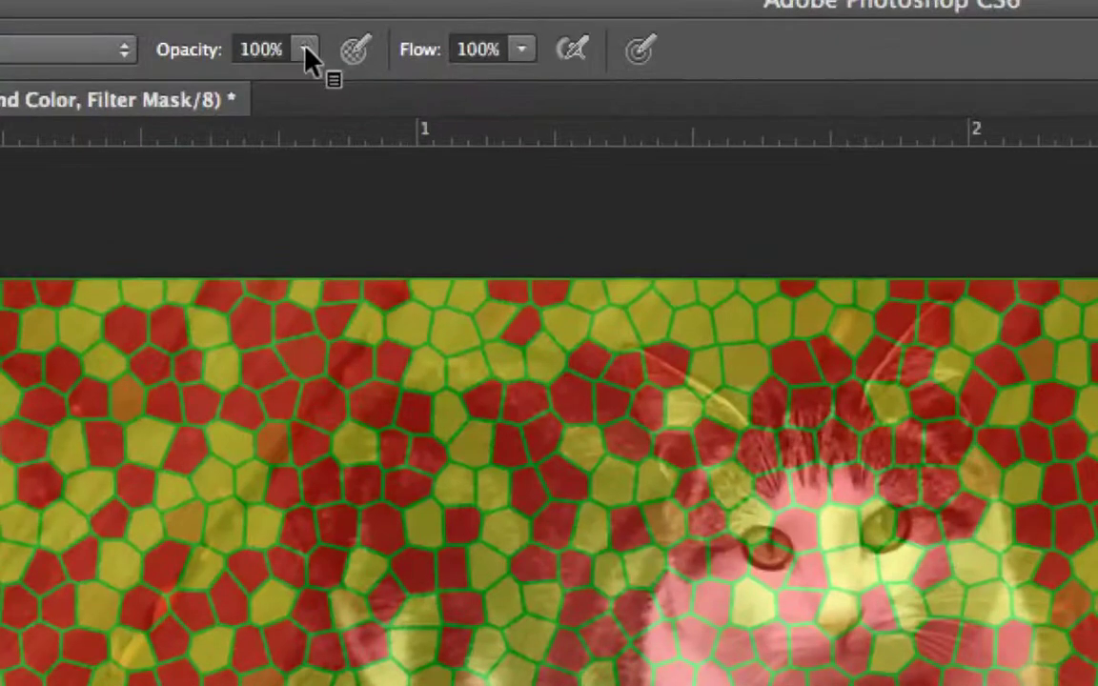
Step: Set the brush opacity to 51% and reduce its hardness, keeping the Normal painting mode
left_click(308, 47)
left_click_drag(270, 80, 222, 95)
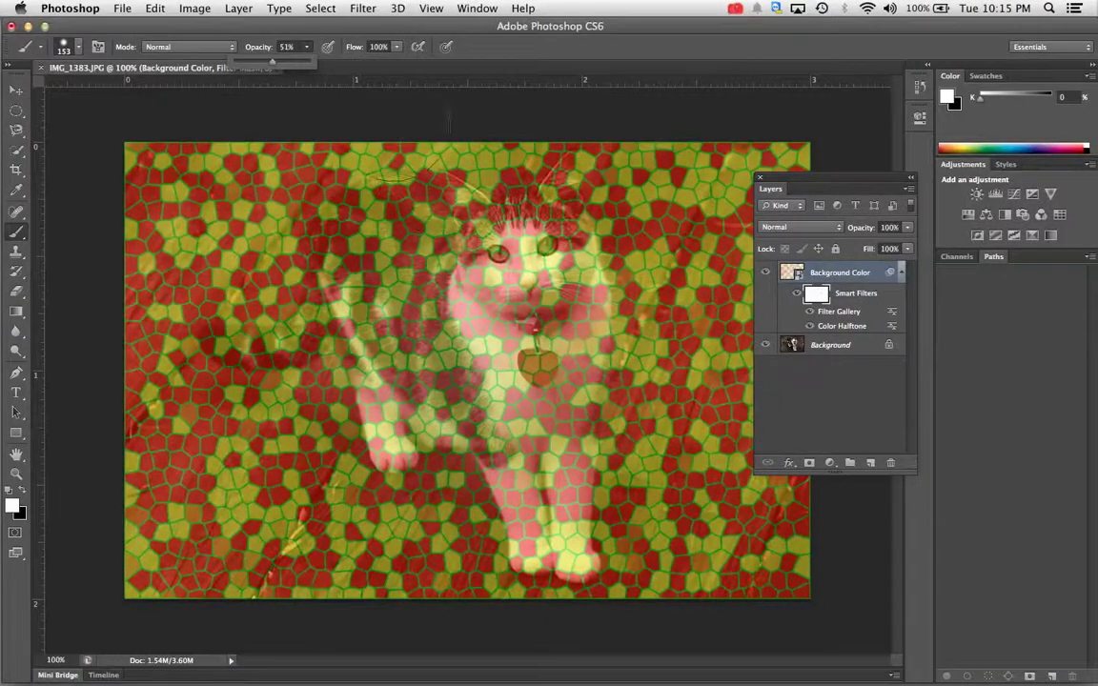
left_click(78, 49)
left_click_drag(75, 127, 44, 125)
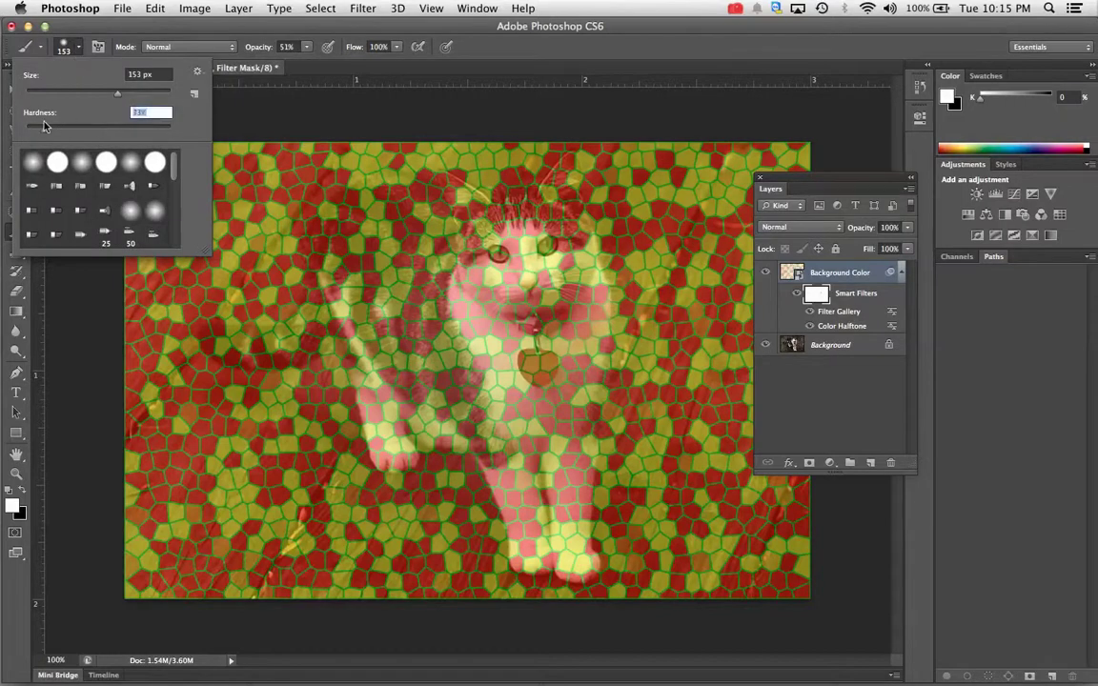
left_click(227, 45)
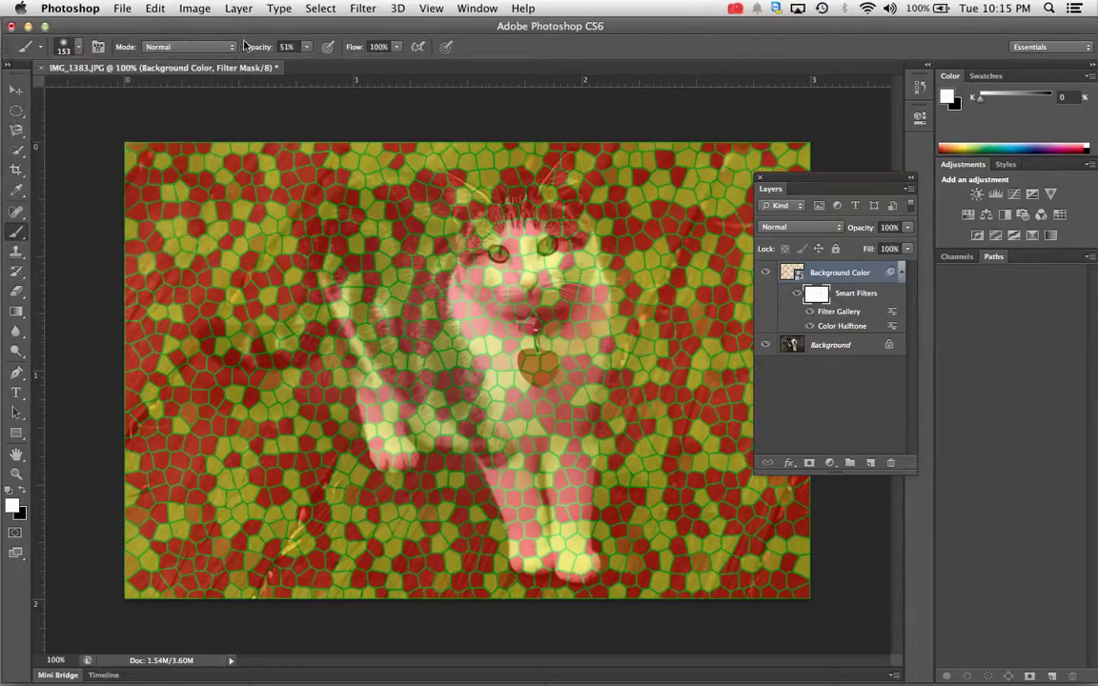
left_click(232, 44)
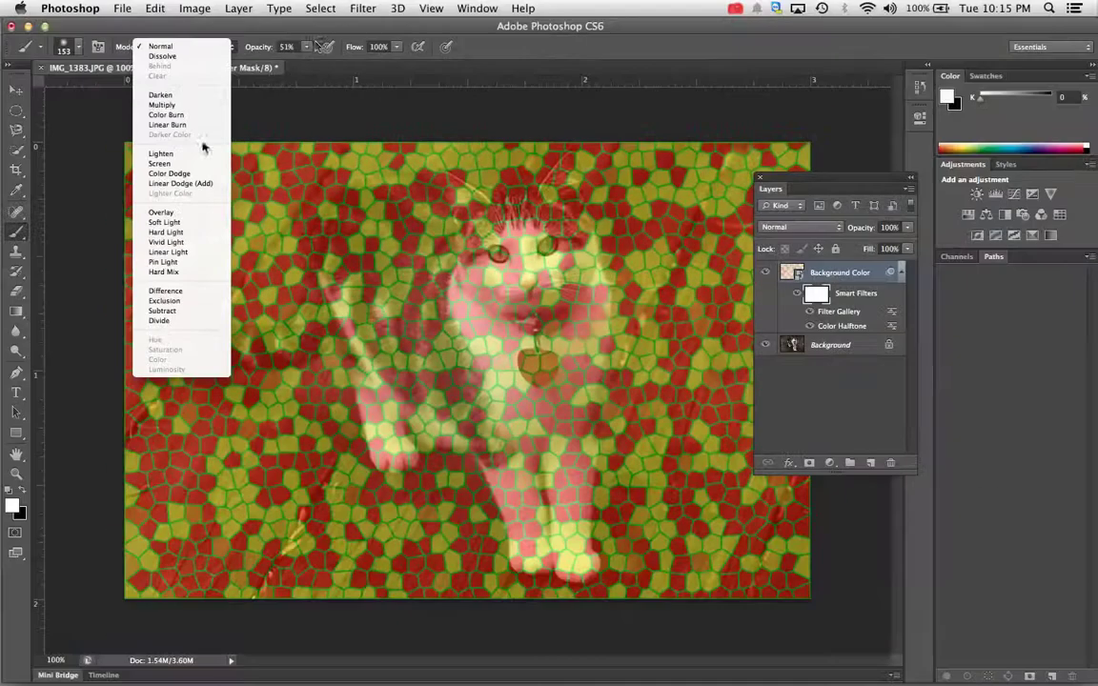
left_click(308, 48)
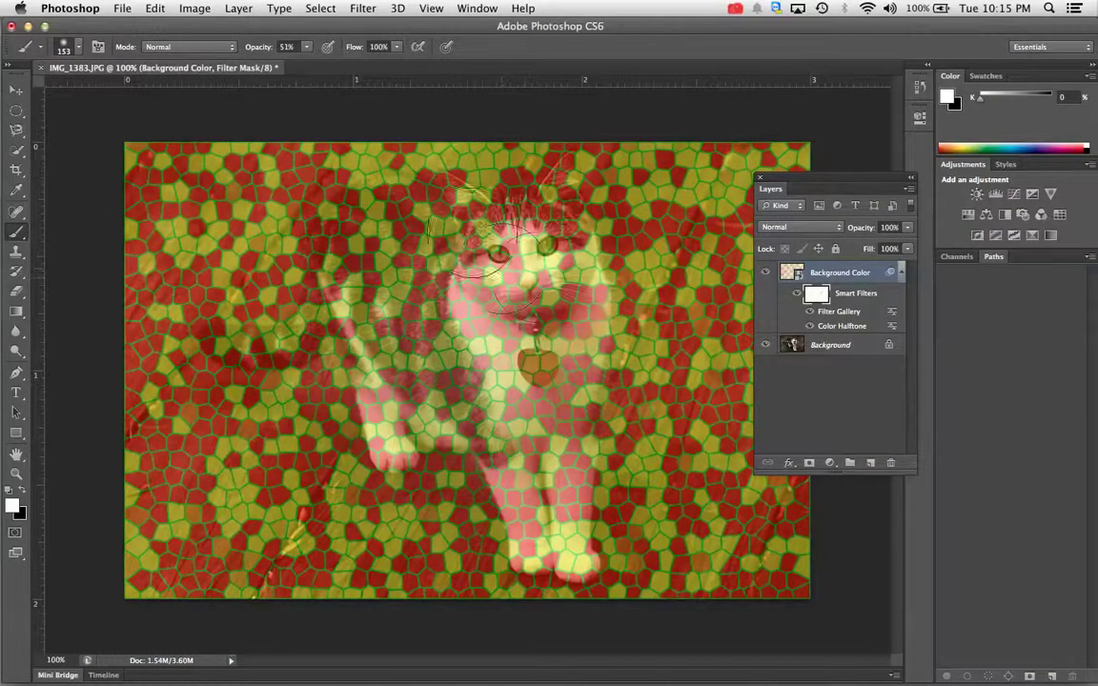
Step: Paint black at 51% opacity on the filter mask over the cat's head, chest, body and legs to fade the filters
left_click(24, 492)
mouse_move(517, 294)
left_mouse_down()
mouse_move(534, 229)
mouse_move(481, 281)
mouse_move(520, 286)
mouse_move(509, 228)
mouse_move(524, 291)
mouse_move(510, 277)
mouse_move(524, 285)
mouse_move(529, 234)
mouse_move(567, 308)
mouse_move(545, 260)
mouse_move(545, 279)
mouse_move(536, 205)
mouse_move(503, 338)
mouse_move(550, 268)
left_mouse_up()
mouse_move(566, 316)
left_mouse_down()
mouse_move(498, 277)
mouse_move(577, 367)
mouse_move(529, 291)
mouse_move(498, 205)
left_mouse_up()
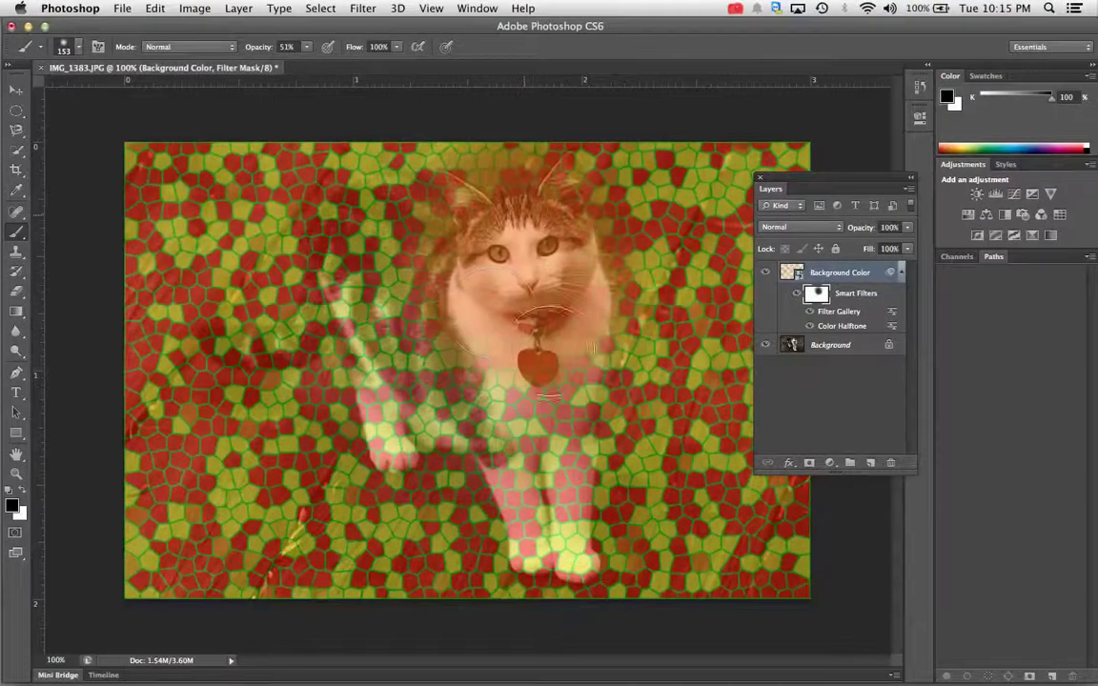
mouse_move(548, 351)
left_mouse_down()
mouse_move(515, 401)
mouse_move(542, 300)
mouse_move(467, 260)
mouse_move(529, 457)
mouse_move(429, 286)
mouse_move(358, 322)
mouse_move(405, 420)
mouse_move(327, 271)
mouse_move(370, 428)
mouse_move(346, 457)
mouse_move(581, 469)
mouse_move(529, 493)
left_mouse_up()
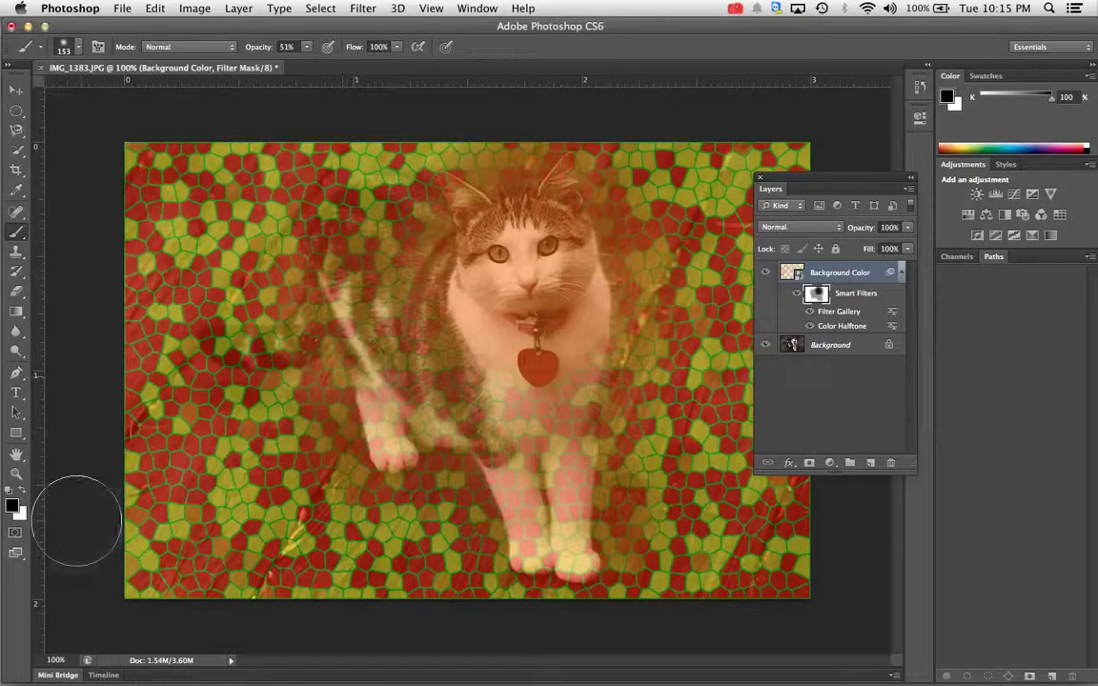
Step: Paint white on the filter mask to partly restore the filters over the cat, then paint black over its face again
left_click(22, 491)
mouse_move(525, 195)
left_mouse_down()
mouse_move(603, 214)
mouse_move(638, 305)
mouse_move(595, 412)
mouse_move(513, 465)
mouse_move(532, 179)
mouse_move(452, 209)
mouse_move(529, 419)
mouse_move(532, 219)
mouse_move(534, 337)
mouse_move(381, 218)
mouse_move(305, 305)
left_mouse_up()
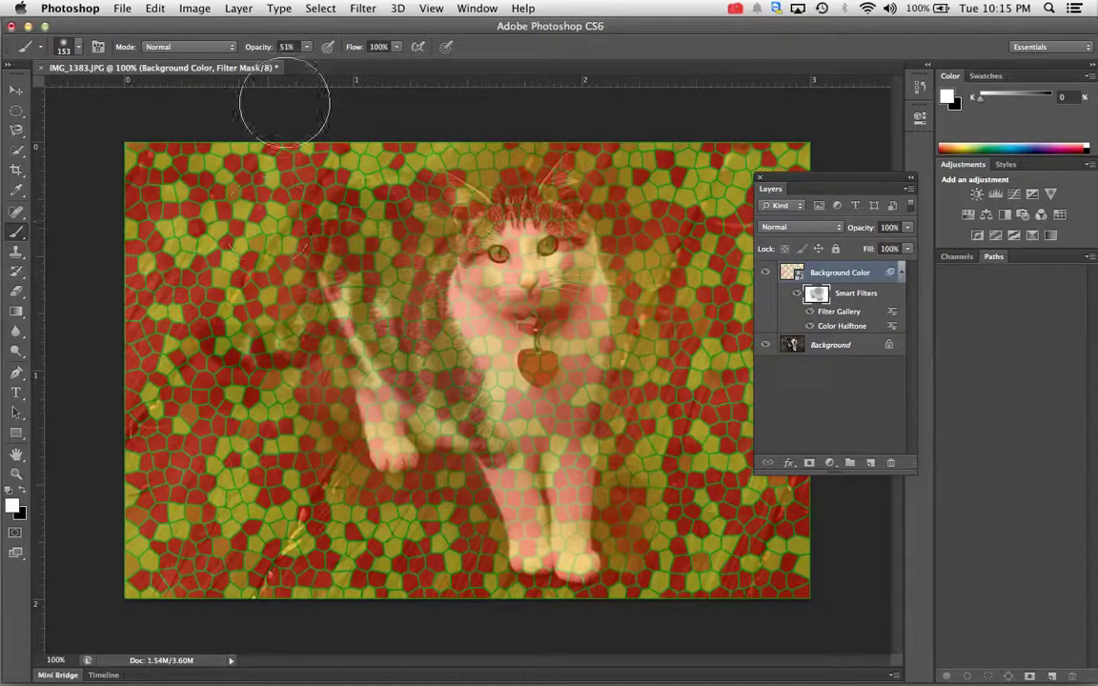
left_click(21, 492)
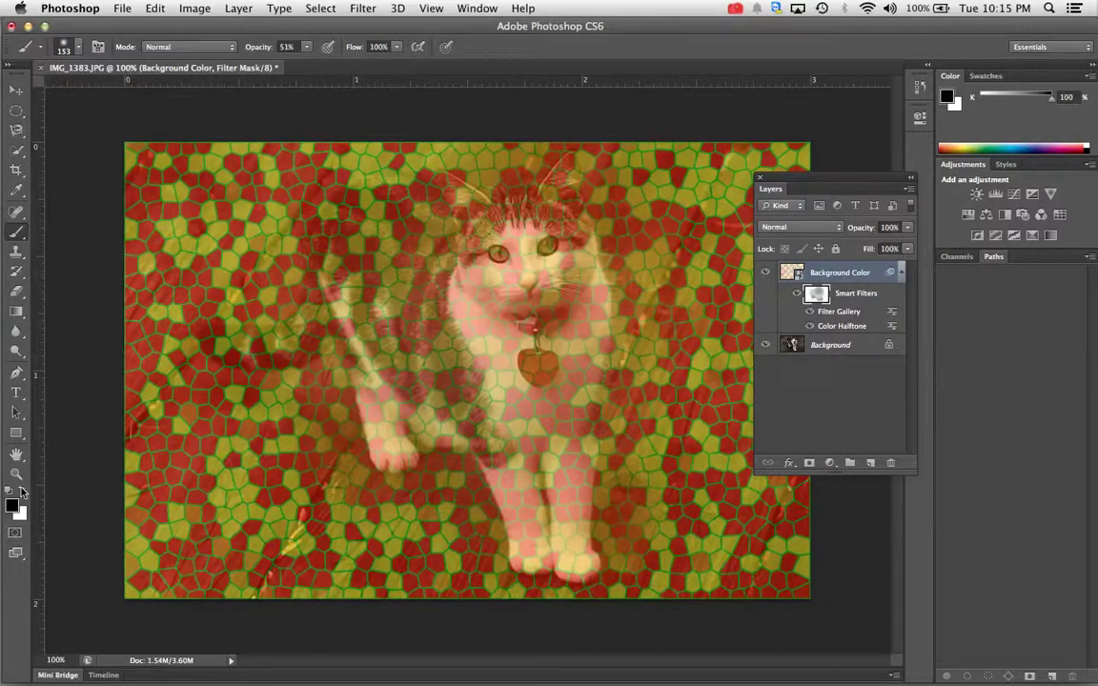
mouse_move(494, 303)
left_mouse_down()
mouse_move(484, 228)
mouse_move(519, 307)
left_mouse_up()
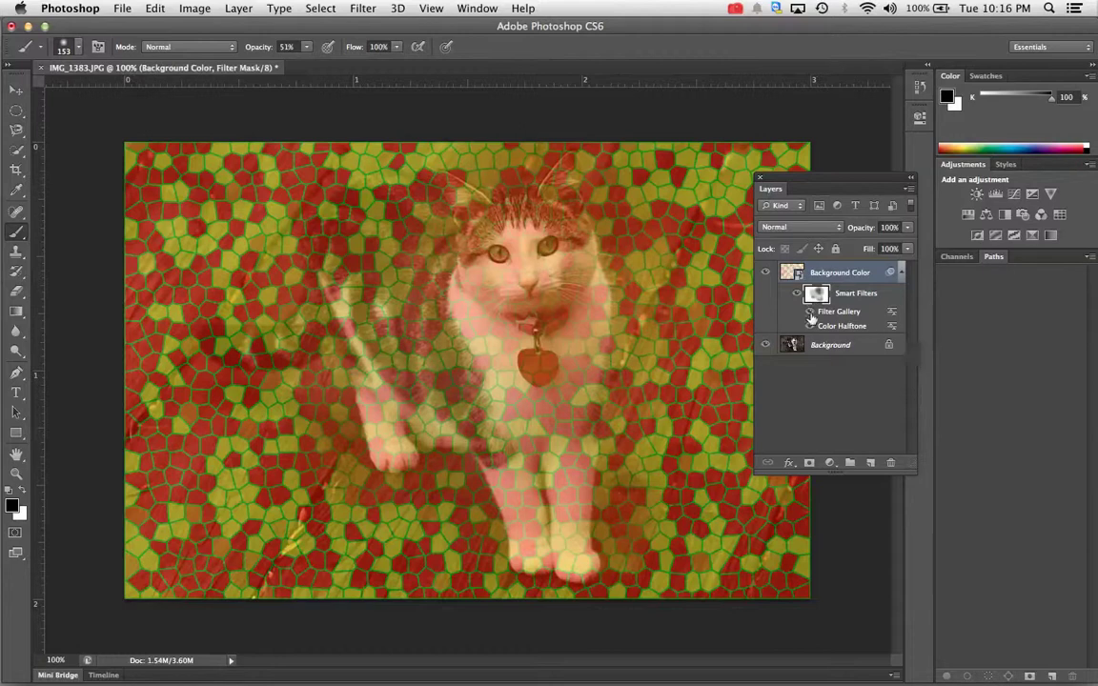
Step: Toggle the visibility of Filter Gallery and Color Halftone individually, then of all smart filters together, leaving everything shown
left_click(809, 316)
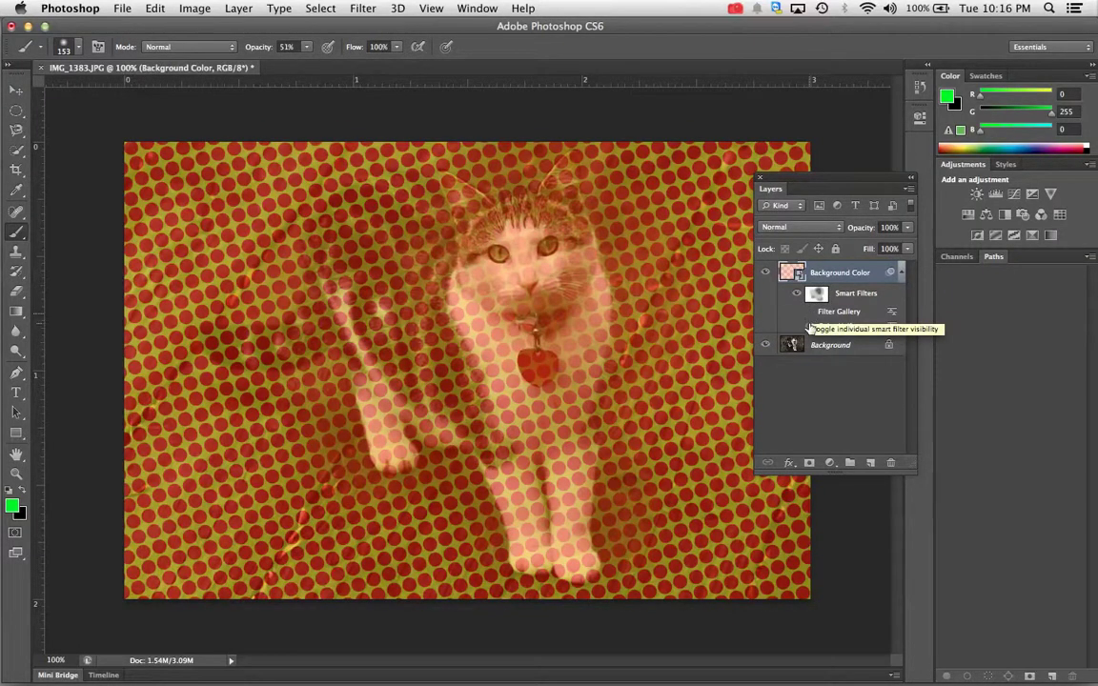
left_click(809, 329)
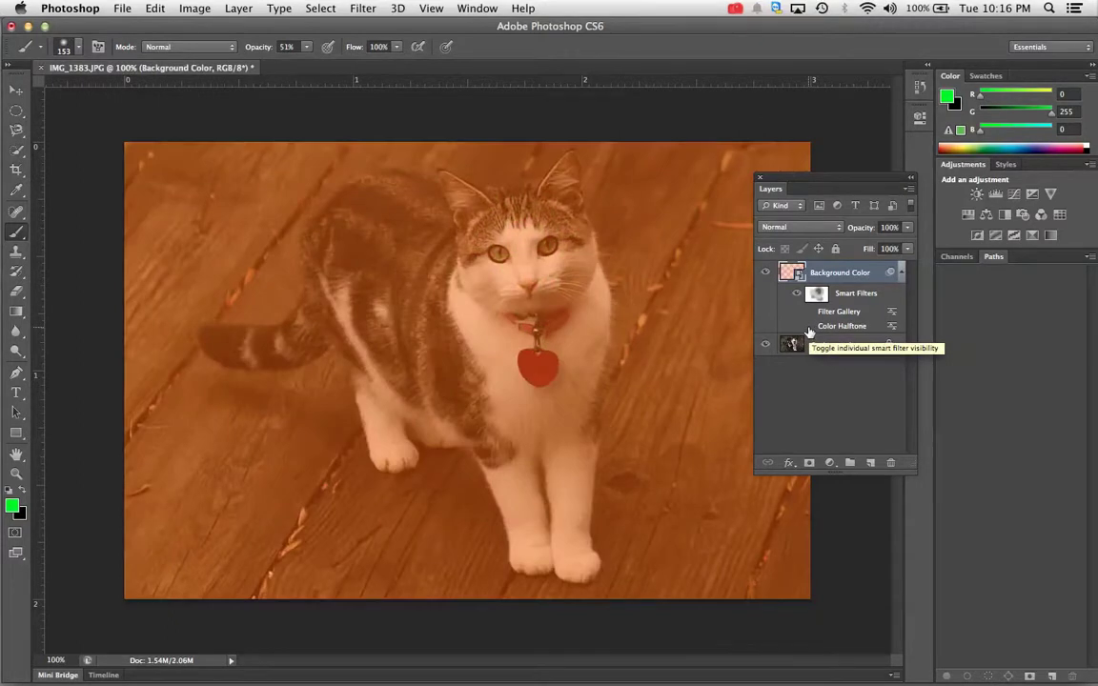
left_click(809, 314)
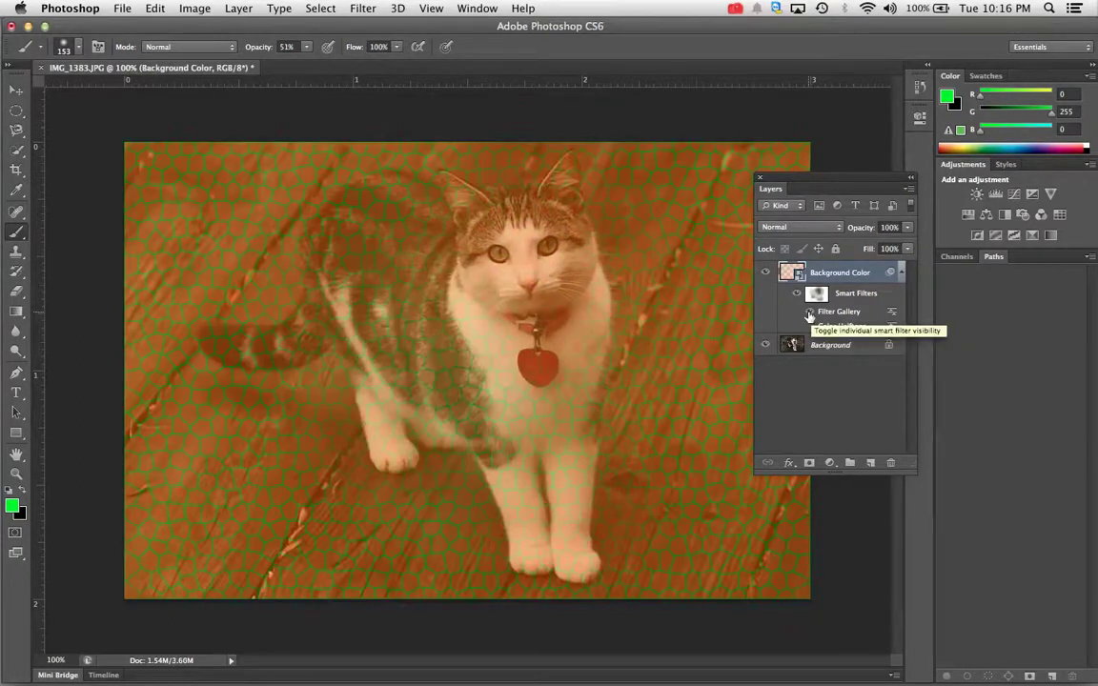
left_click(809, 326)
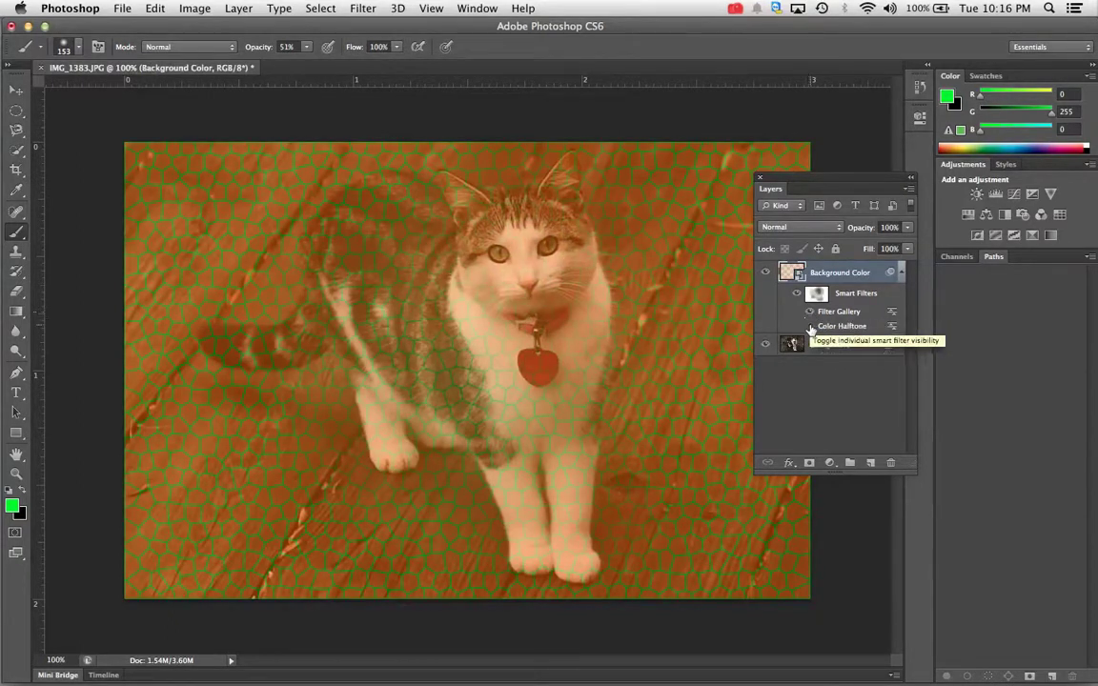
left_click(795, 297)
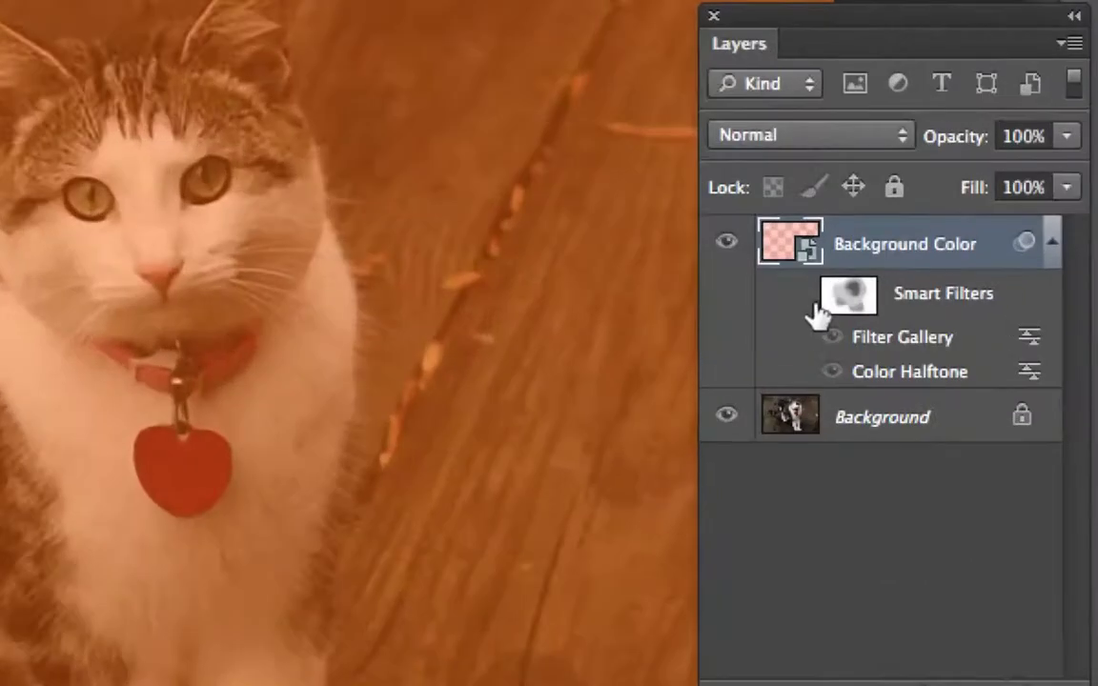
left_click(795, 297)
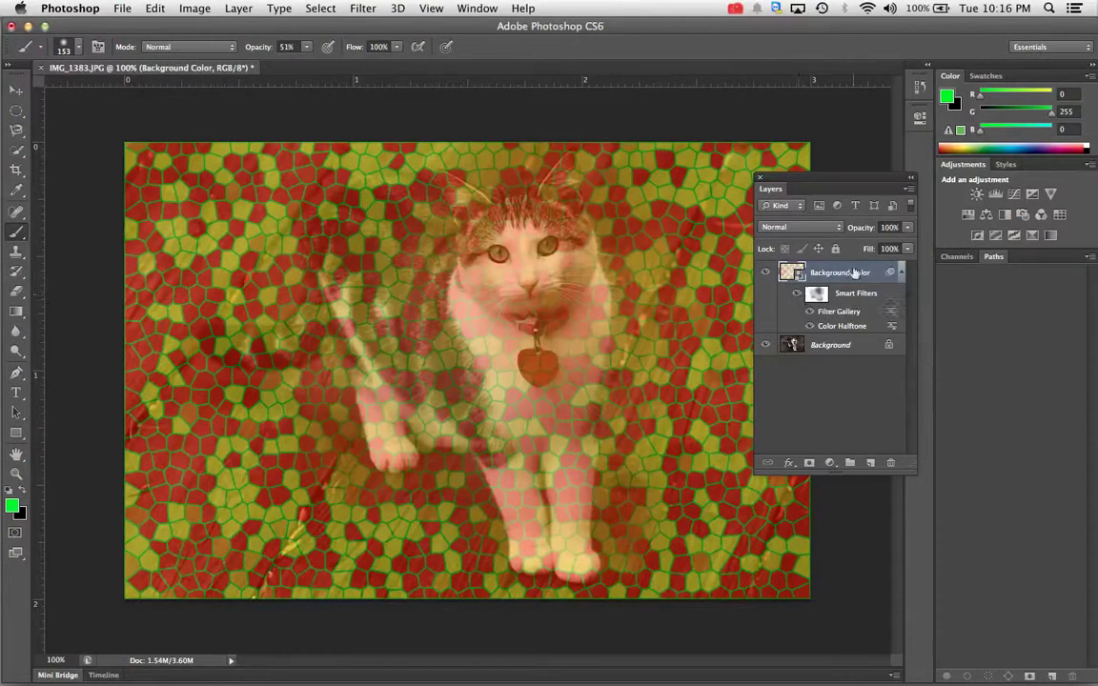
Step: Open the Color Halftone smart filter's settings for review and close them without changes
double_click(843, 329)
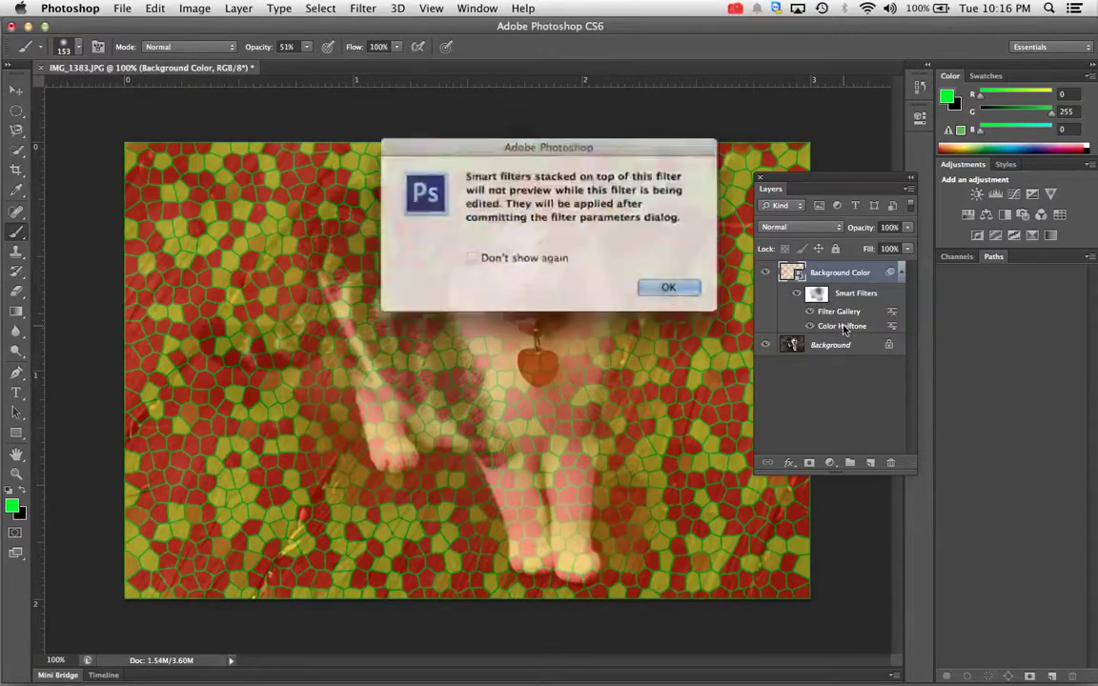
left_click(650, 287)
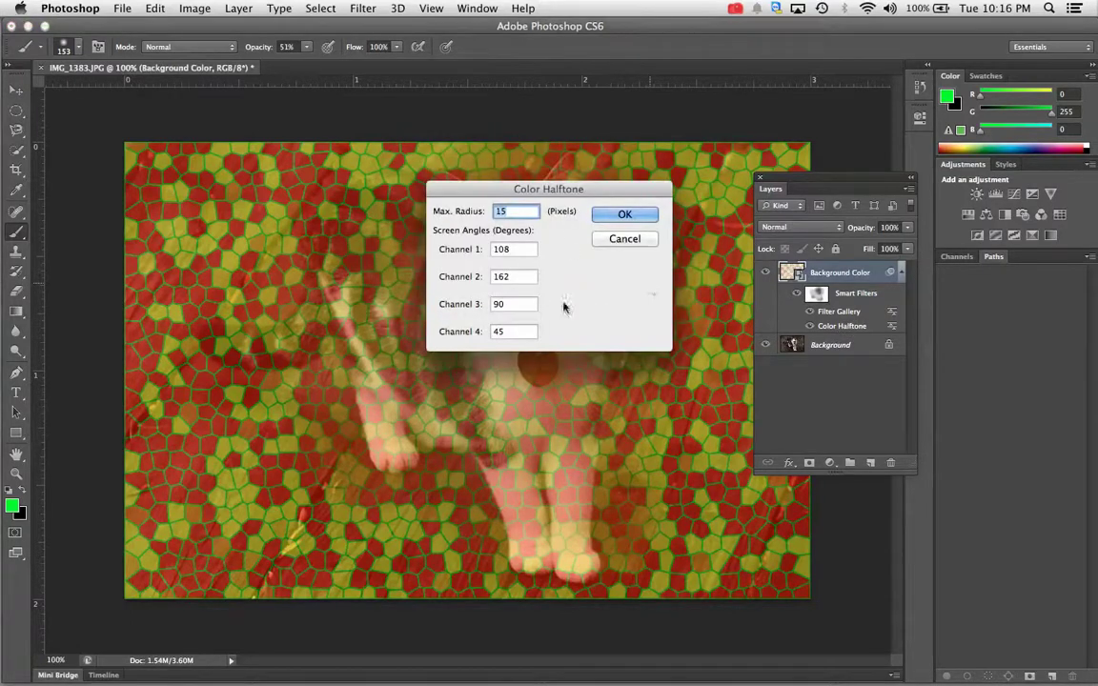
left_click(621, 242)
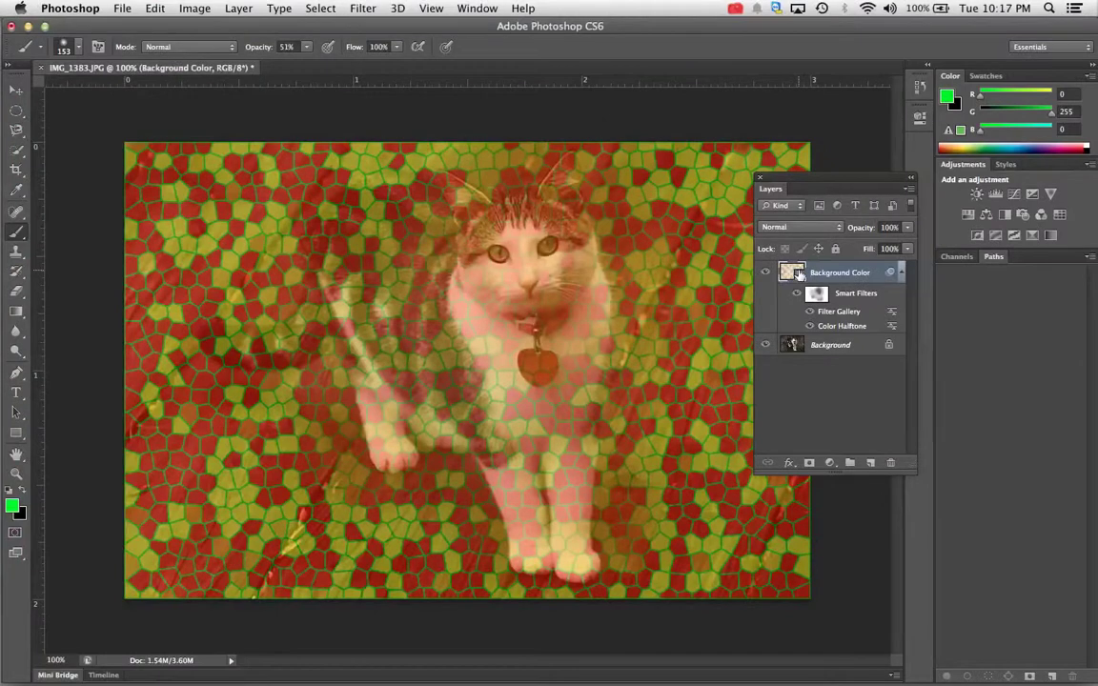
Step: Open the Background Color smart object's contents and fill its layer with blue 0000ff at 100% opacity in Normal mode
double_click(799, 273)
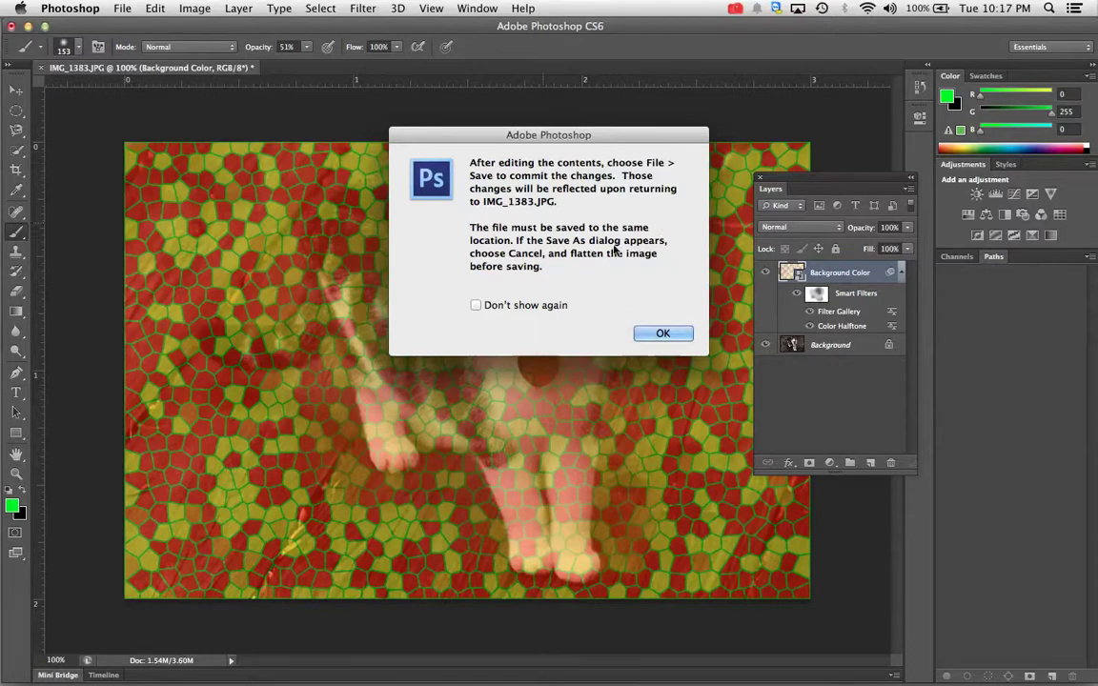
left_click(662, 333)
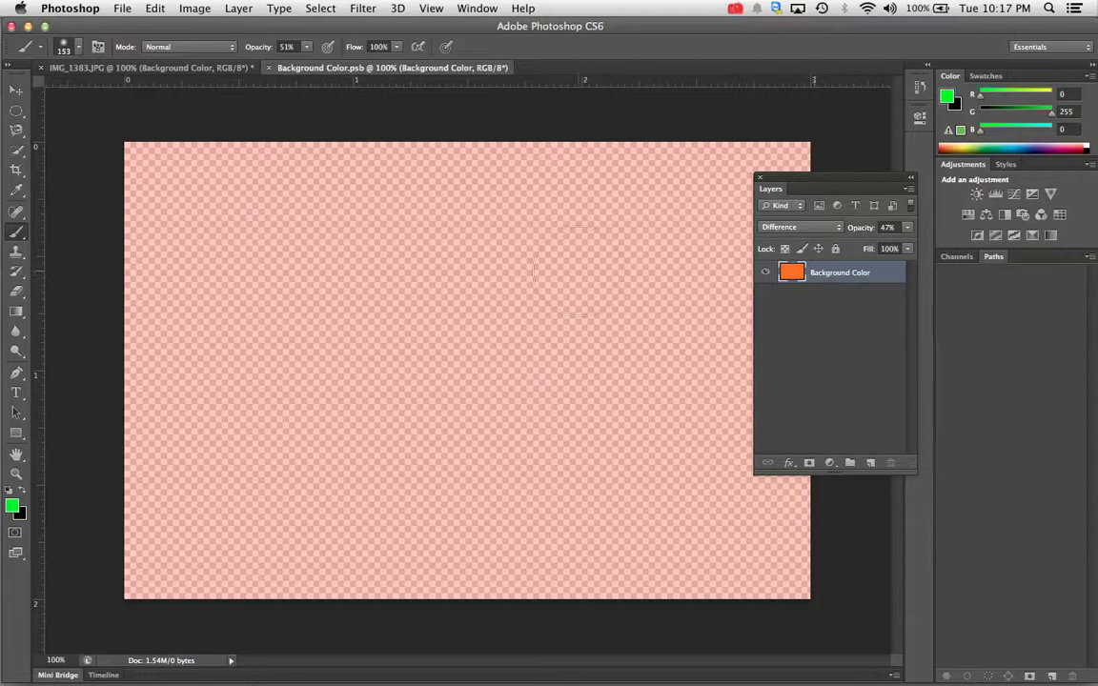
left_click(155, 8)
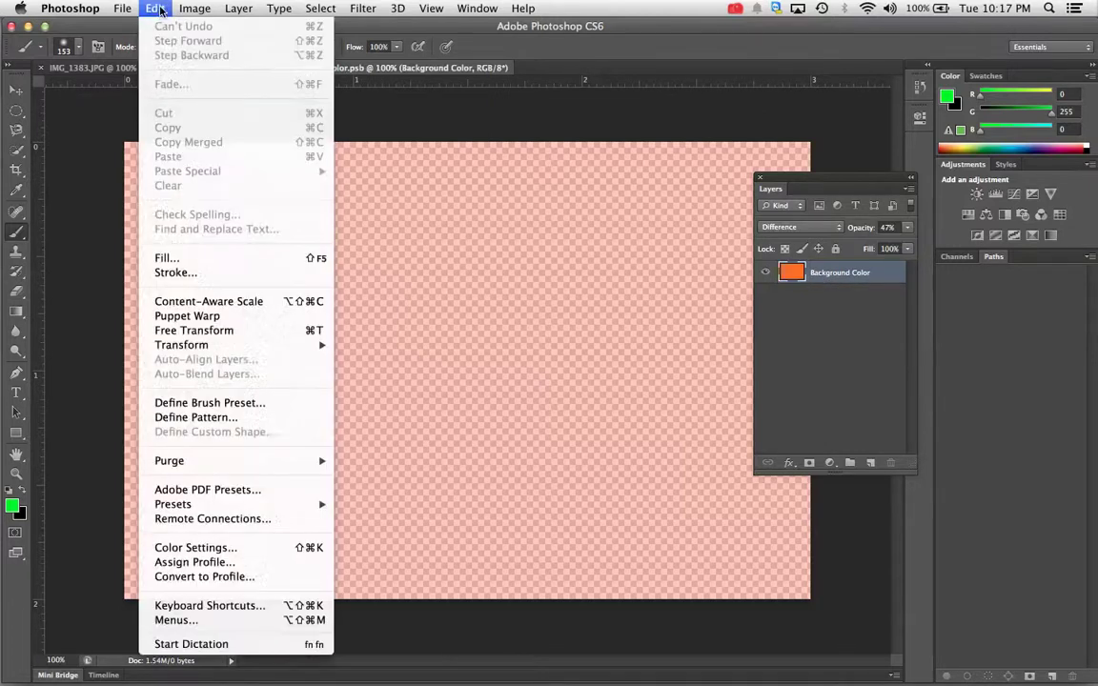
left_click(189, 259)
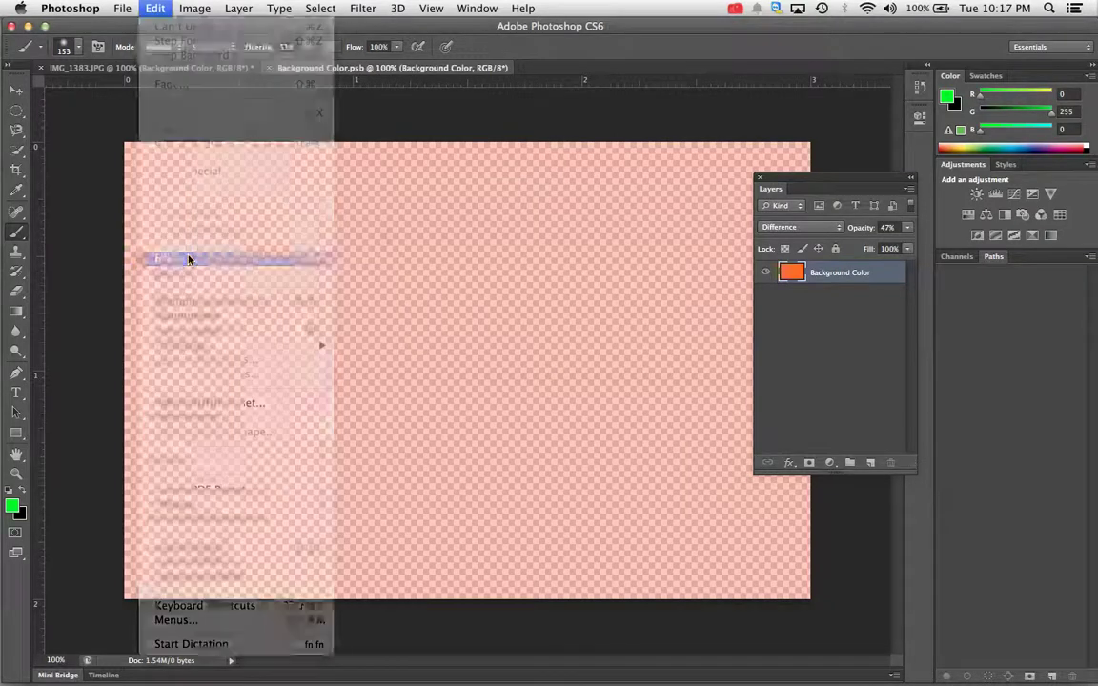
left_click(574, 266)
left_click(574, 266)
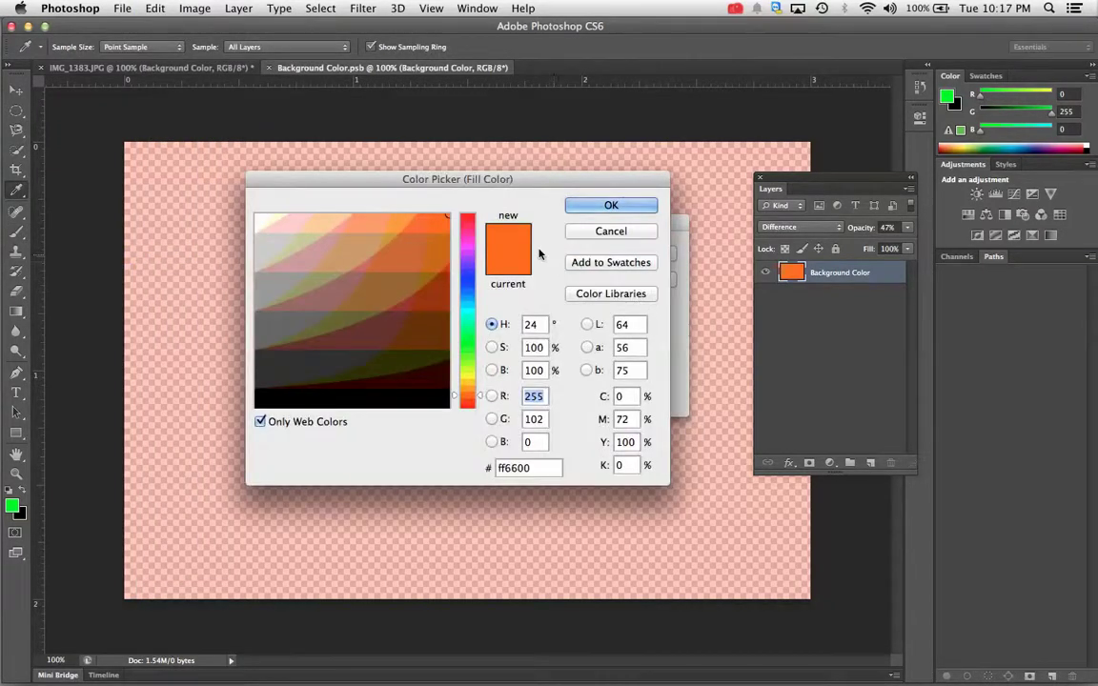
left_click(471, 280)
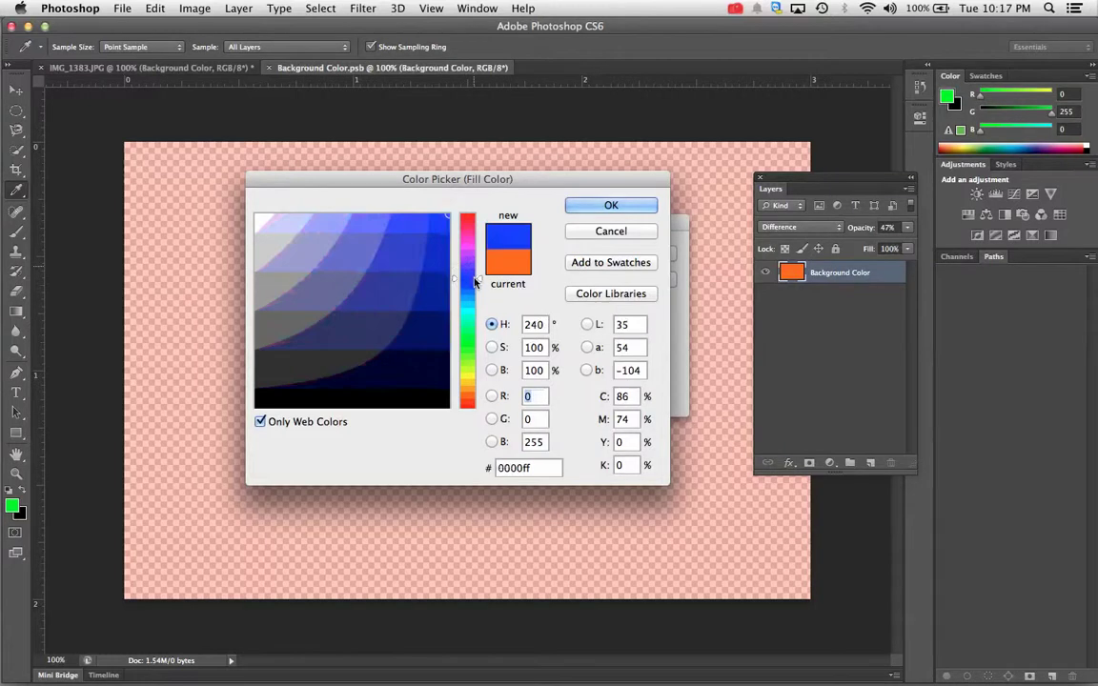
left_click(600, 204)
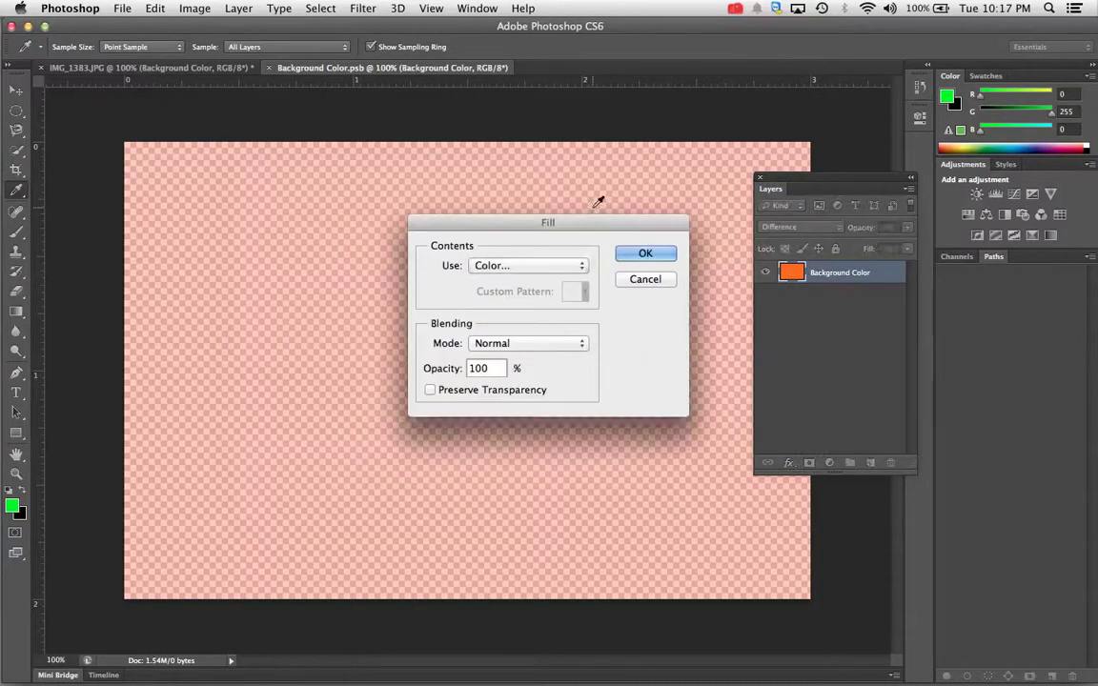
left_click(632, 252)
key("b")
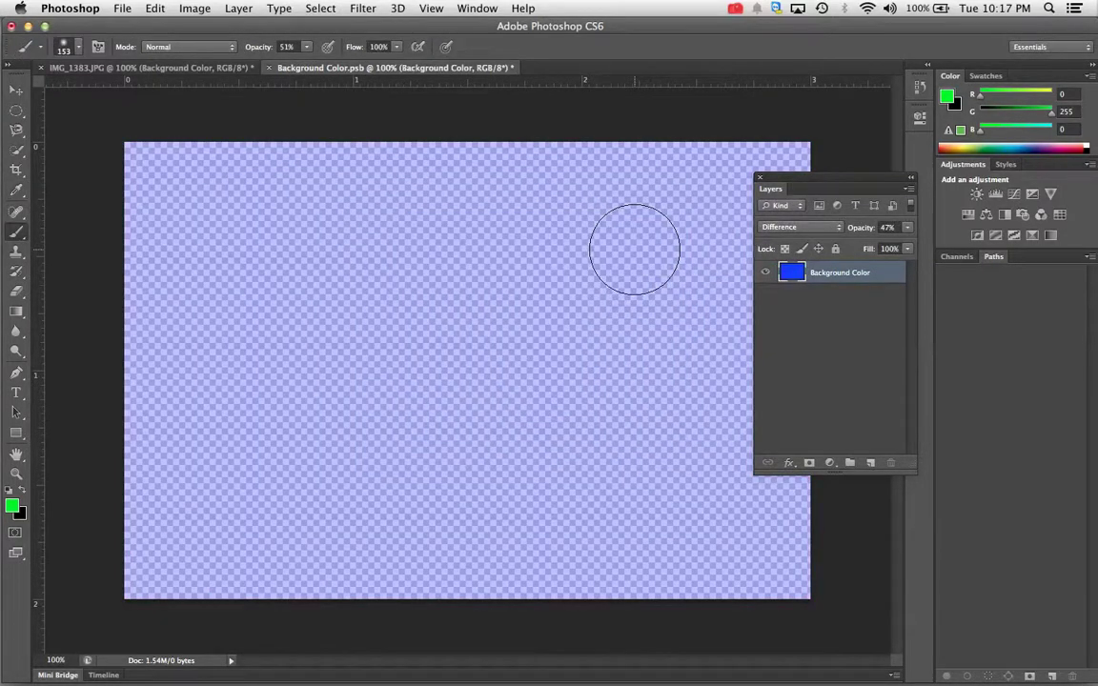
Step: Save the edited Background Color smart object contents and close their document to return to IMG_1383.JPG
left_click(120, 8)
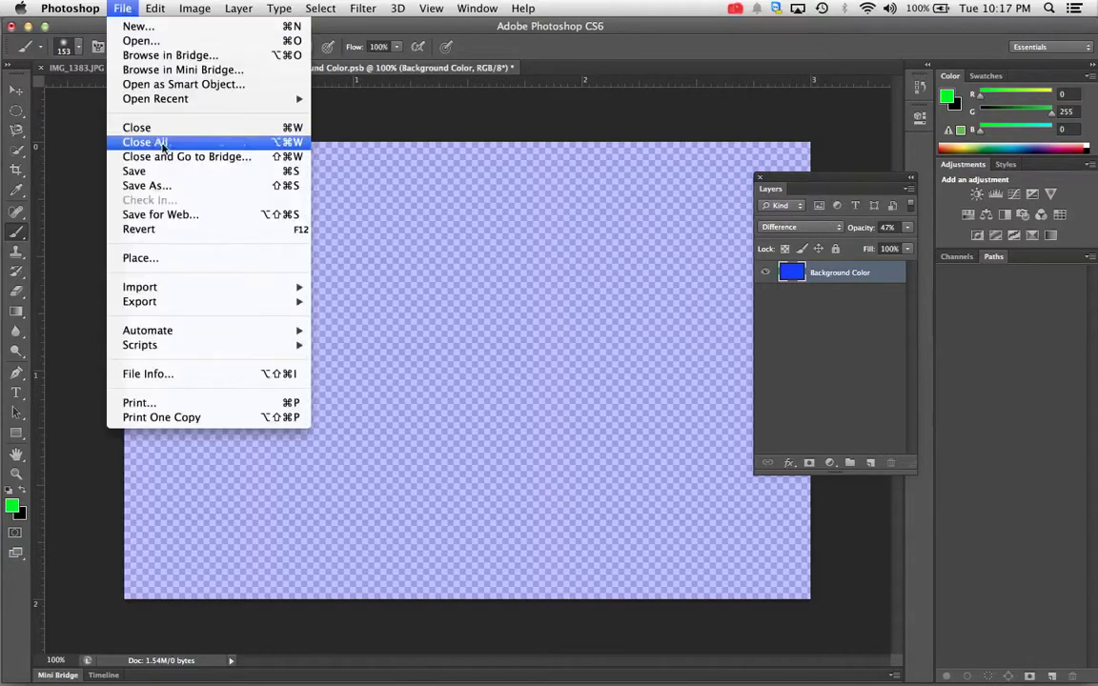
left_click(160, 173)
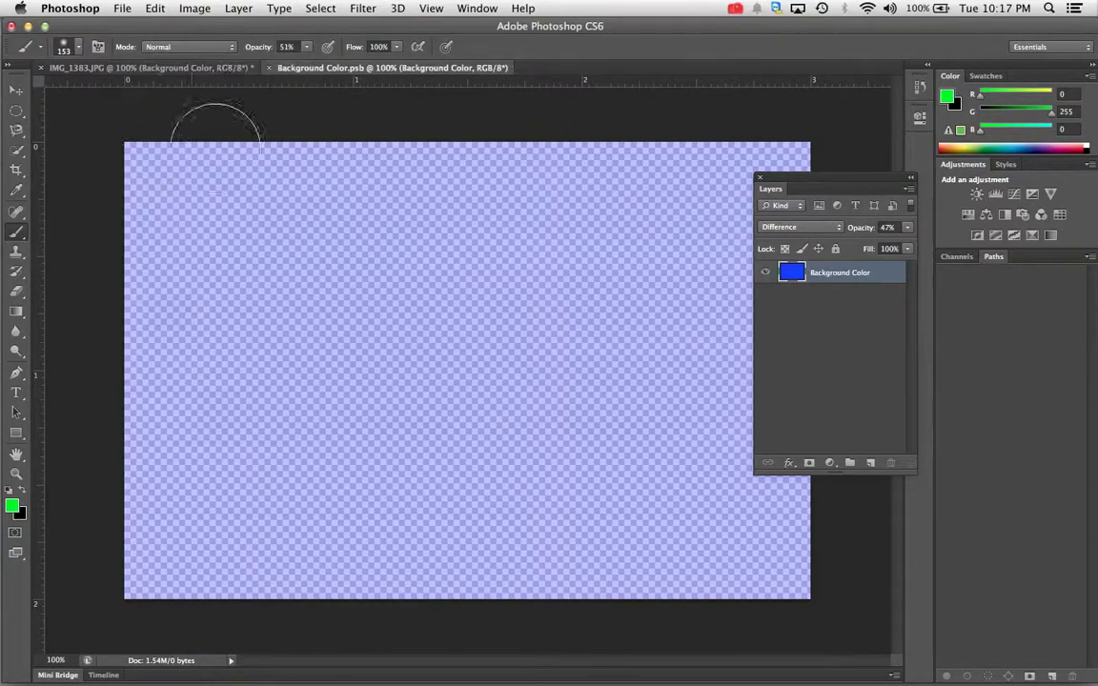
left_click(270, 71)
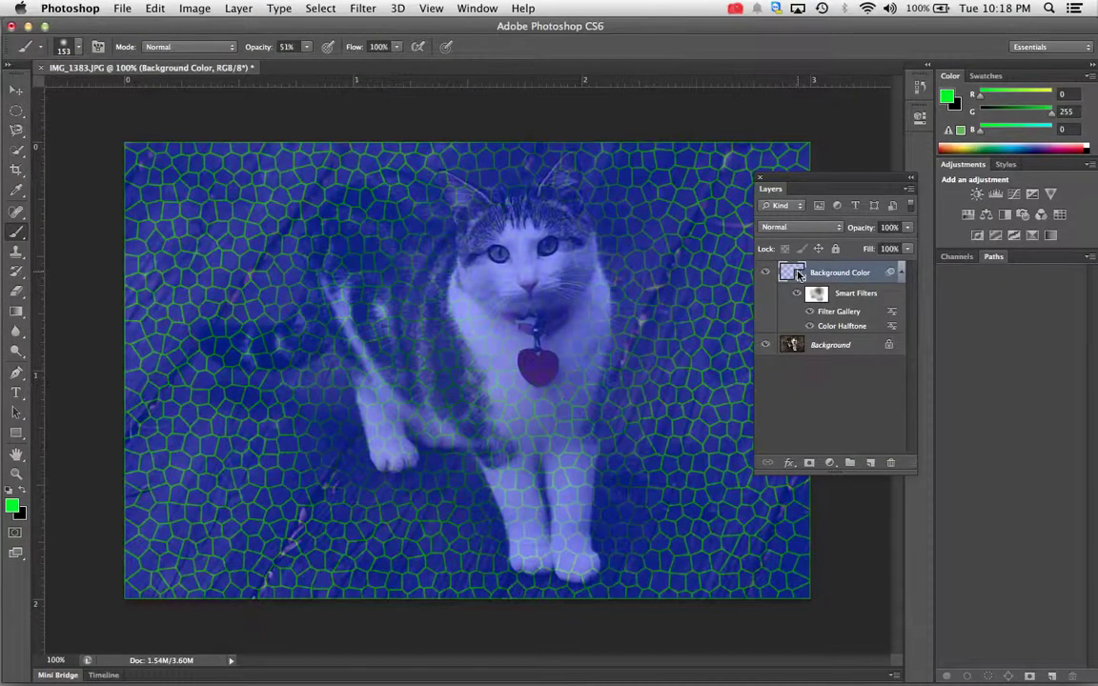
Step: Reopen the Background Color smart object's contents and start a fill with Pattern as its contents
double_click(799, 276)
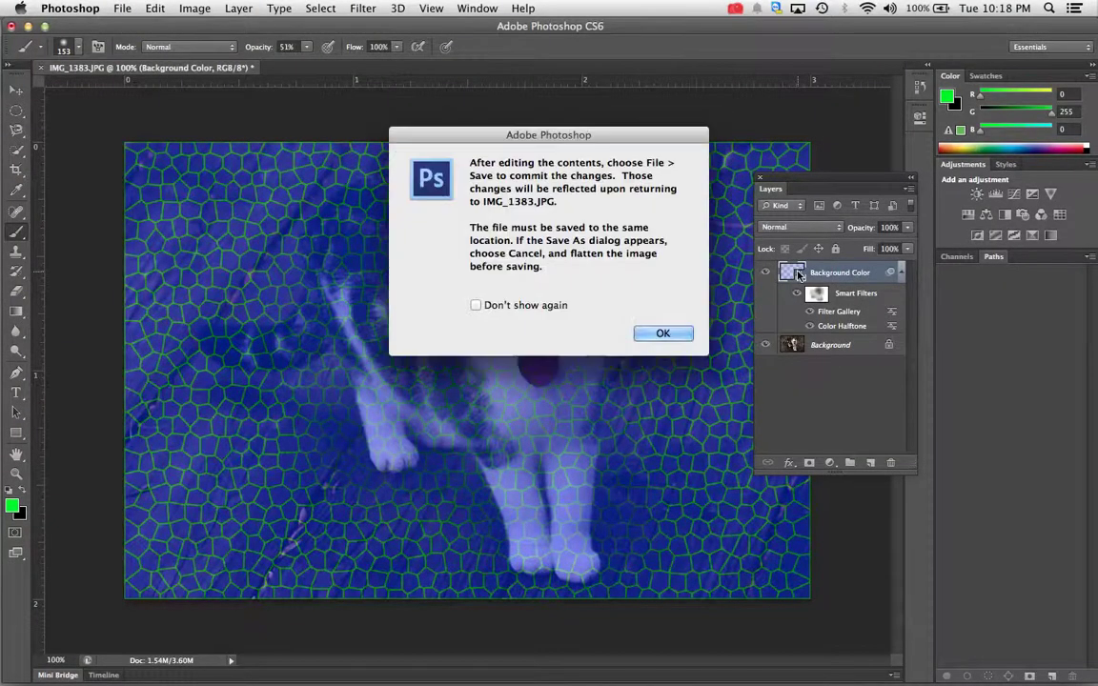
left_click(662, 334)
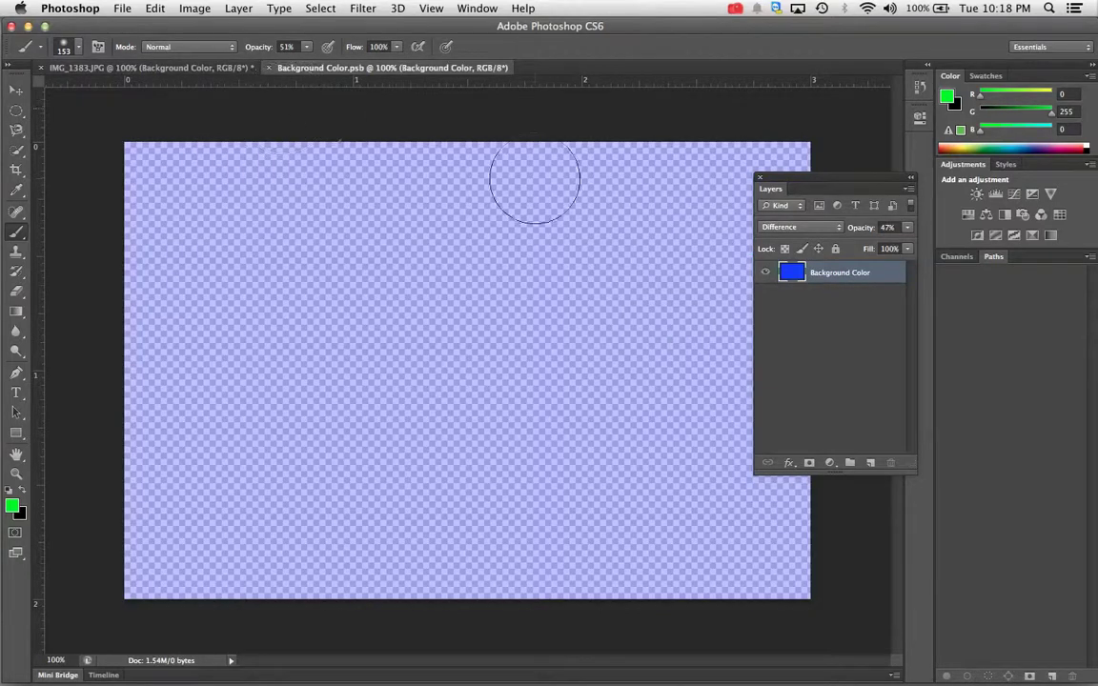
left_click(155, 8)
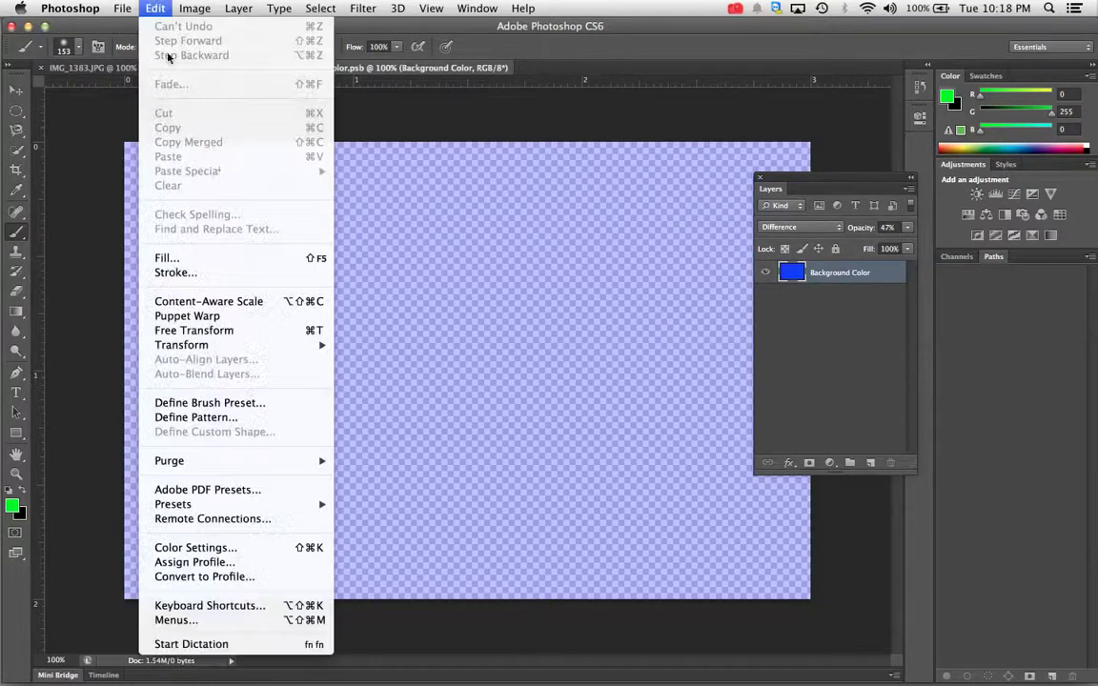
left_click(221, 269)
left_click(524, 266)
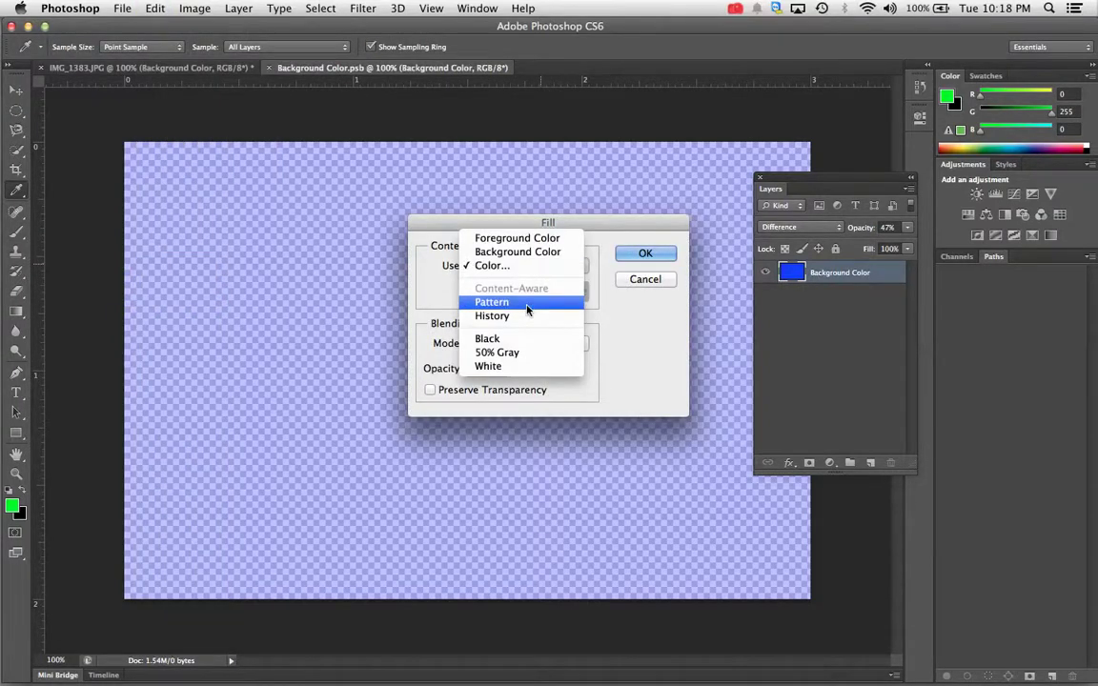
left_click(527, 303)
left_click(569, 265)
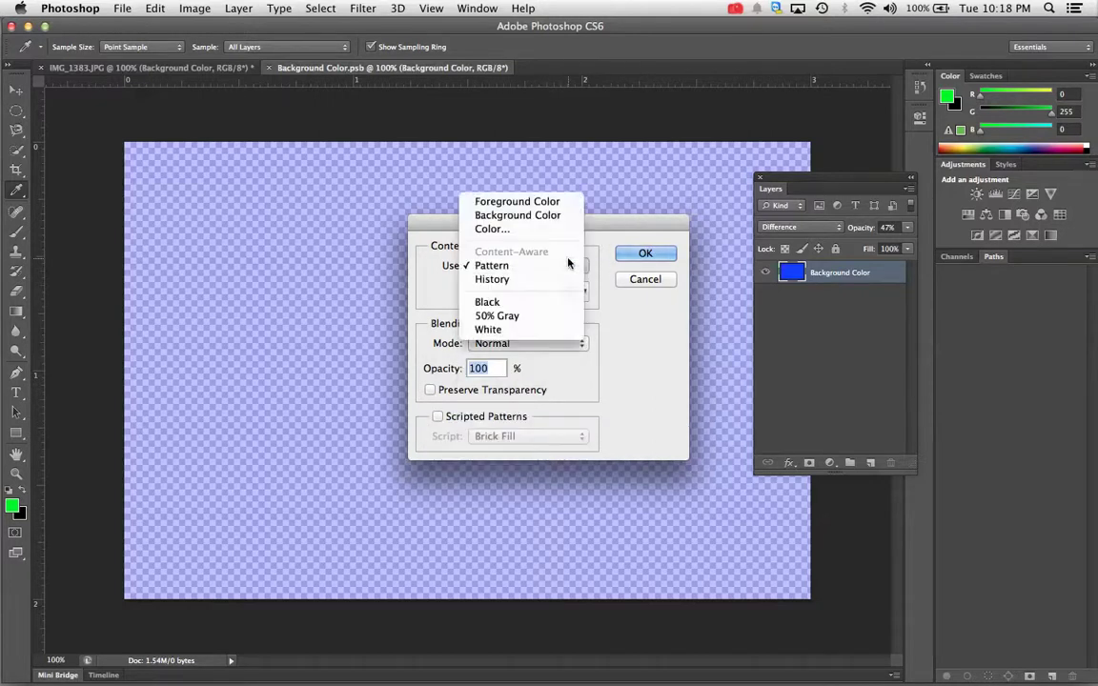
left_click(492, 229)
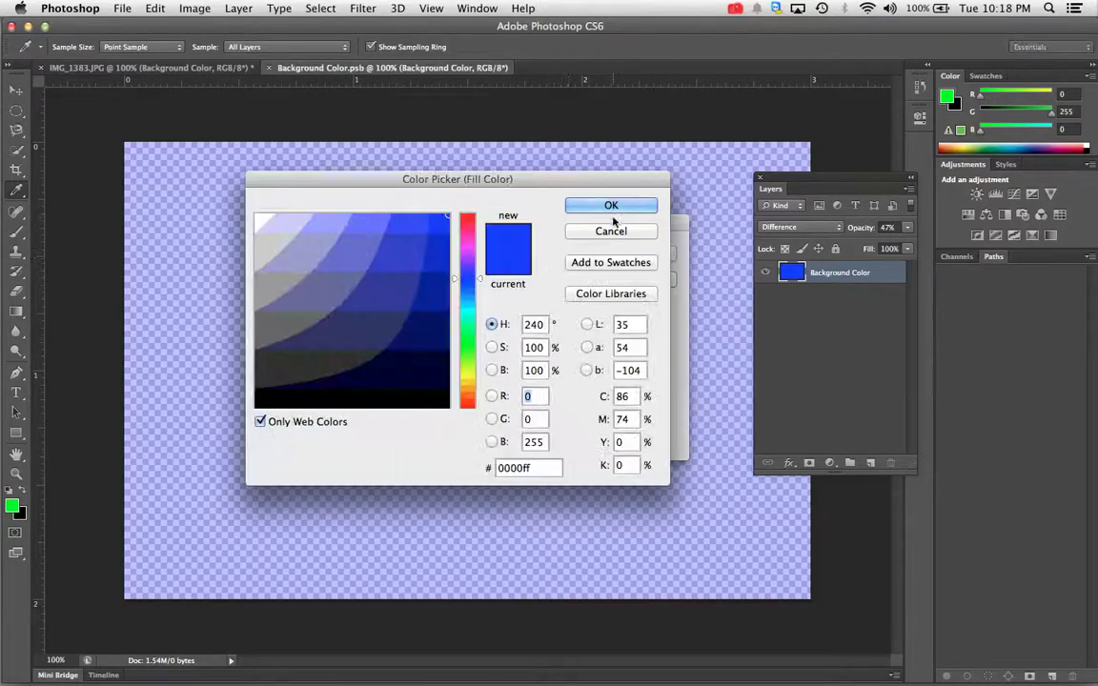
left_click(608, 230)
left_click(565, 261)
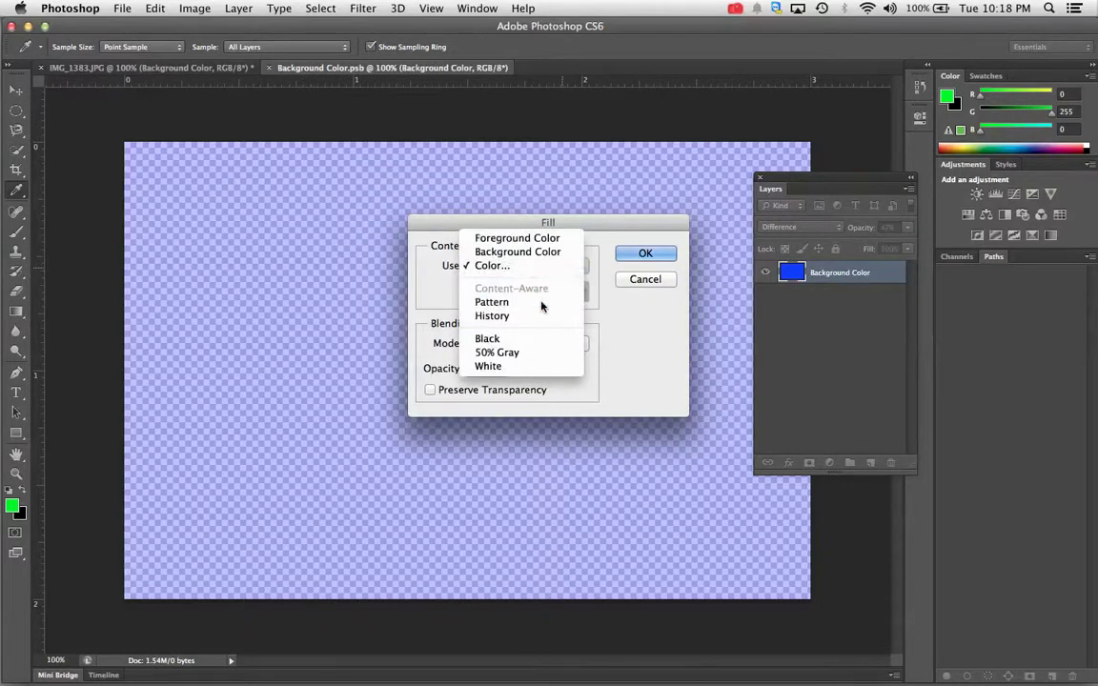
left_click(542, 303)
Step: Append the Rock Patterns set to the custom patterns and try the red rock and the speckled black-and-white patterns
left_click(585, 291)
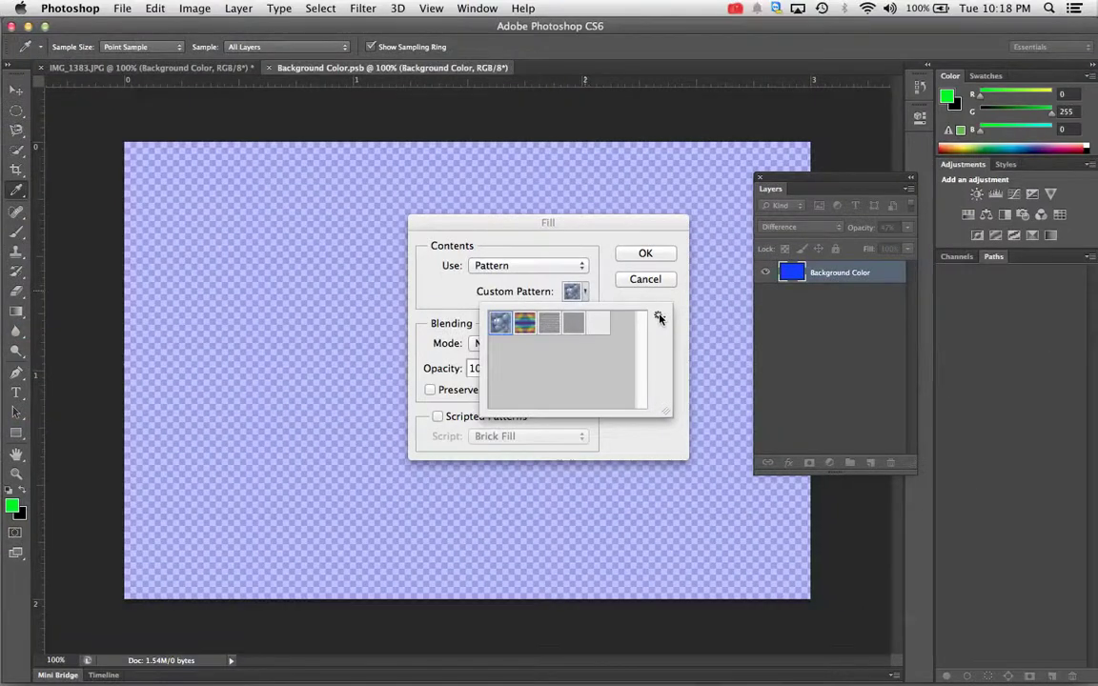
left_click(703, 288)
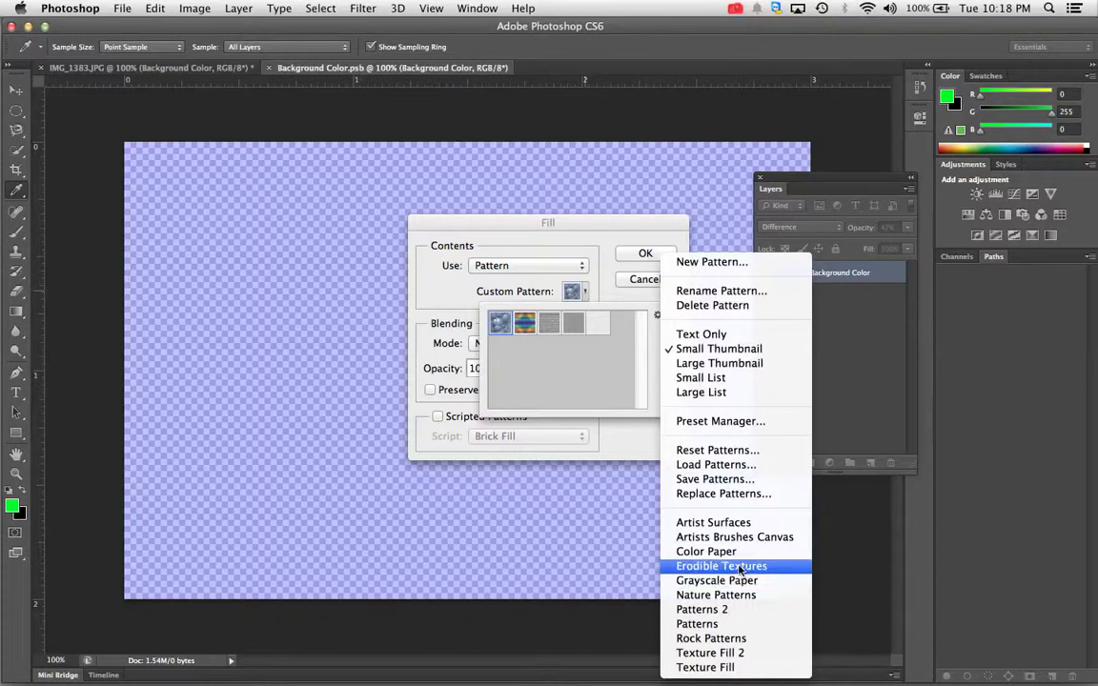
left_click(724, 638)
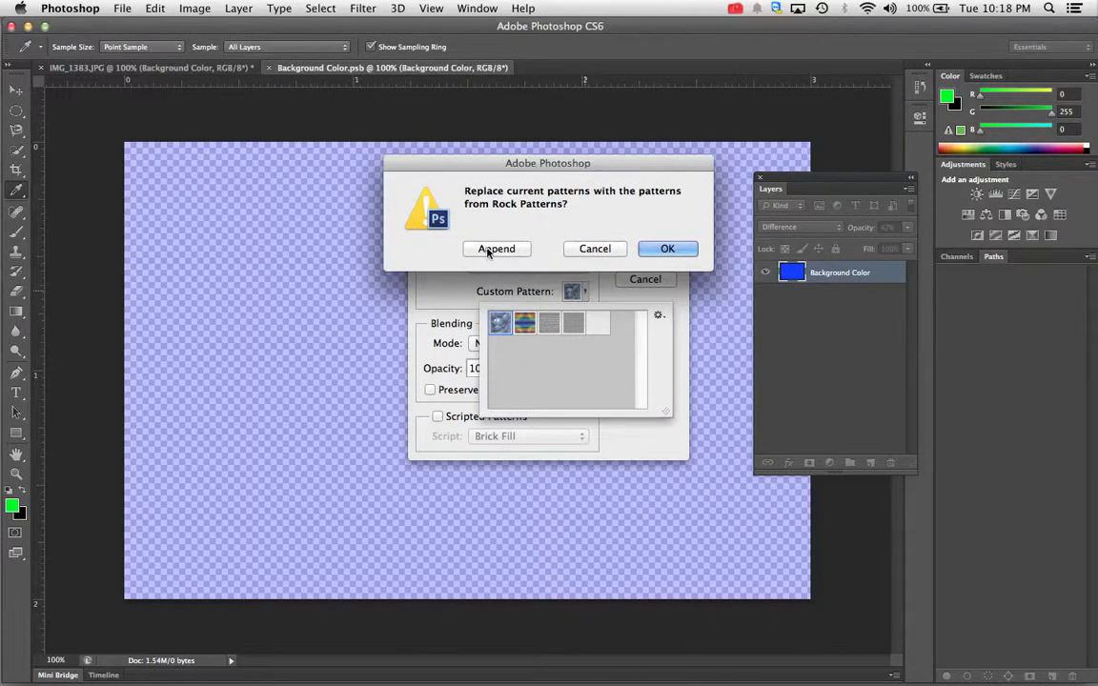
left_click(496, 248)
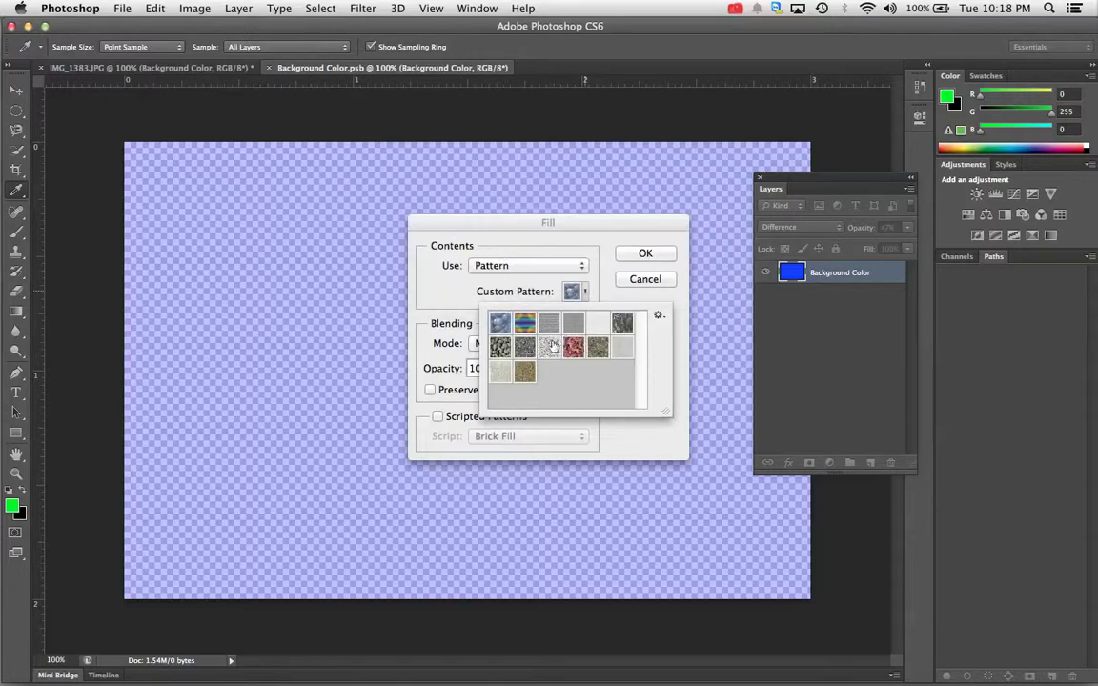
left_click(573, 347)
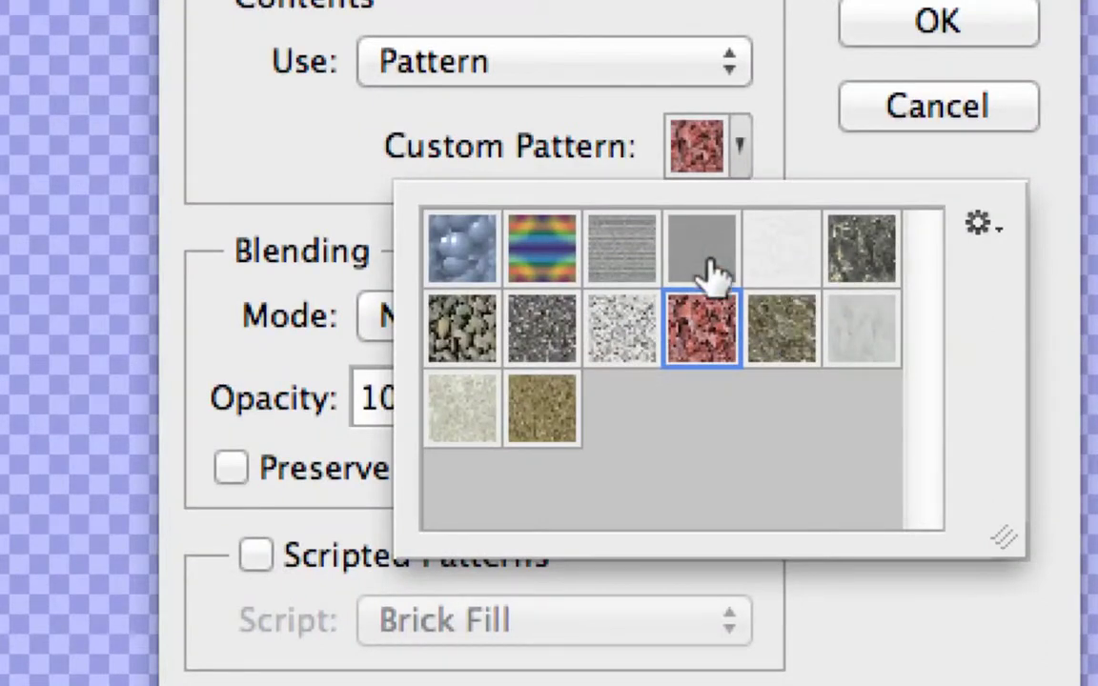
left_click(610, 333)
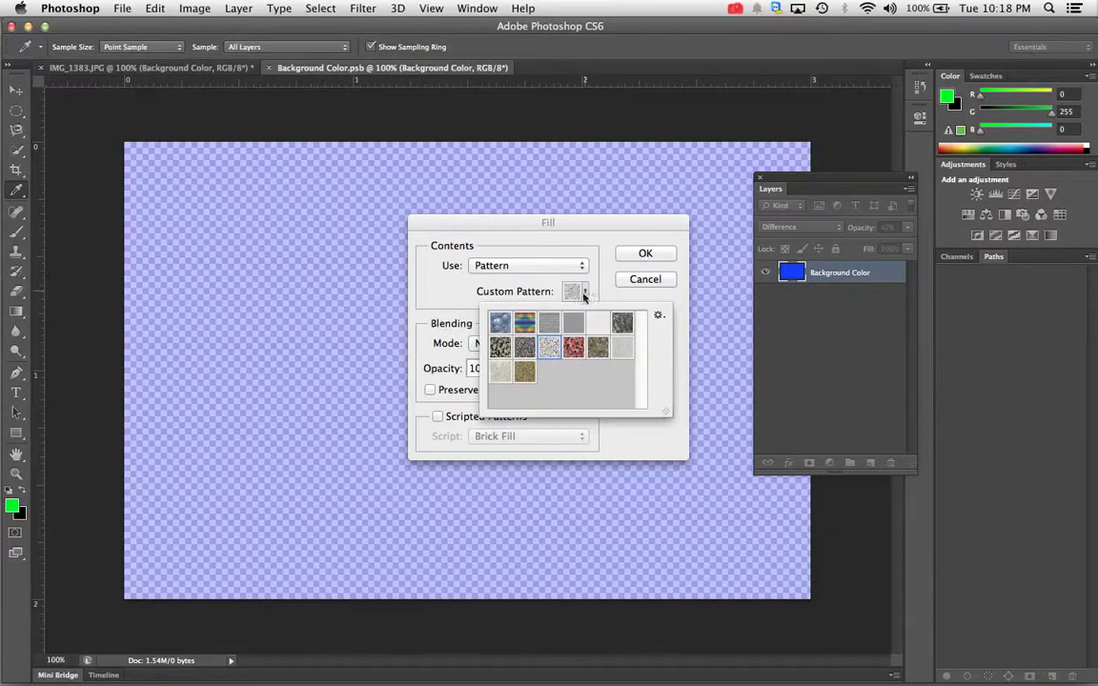
Step: Append the Texture Fill 2 set and fill the layer with its diagonal-streak gray pattern at 100% opacity
left_click(584, 292)
left_click(584, 292)
left_click(657, 318)
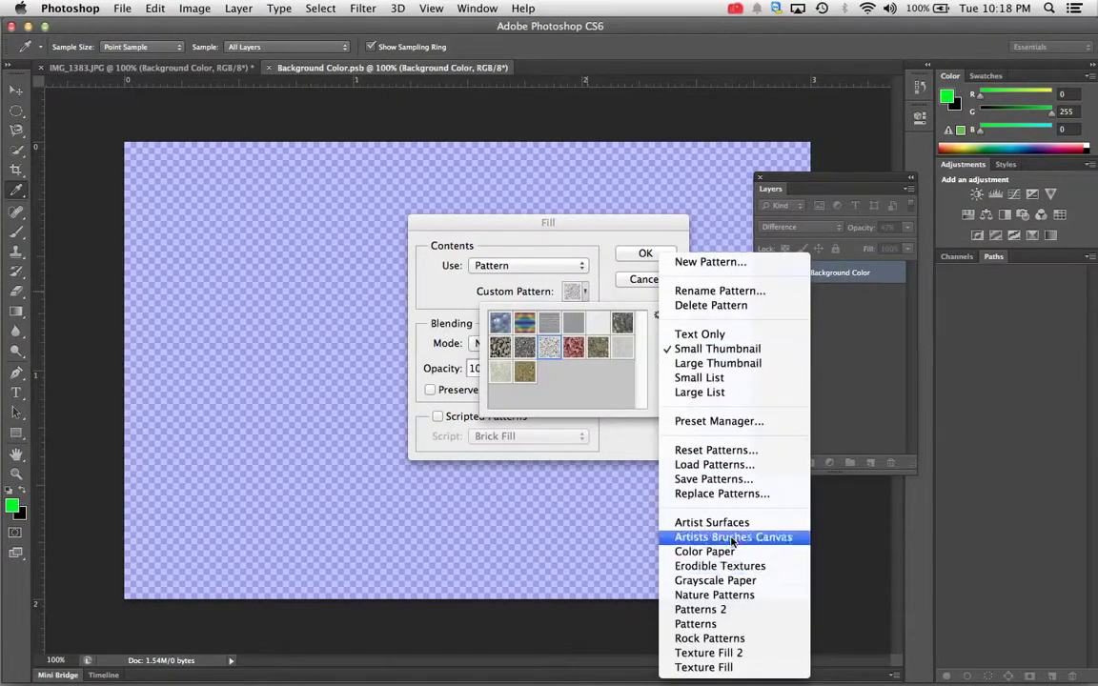
left_click(731, 652)
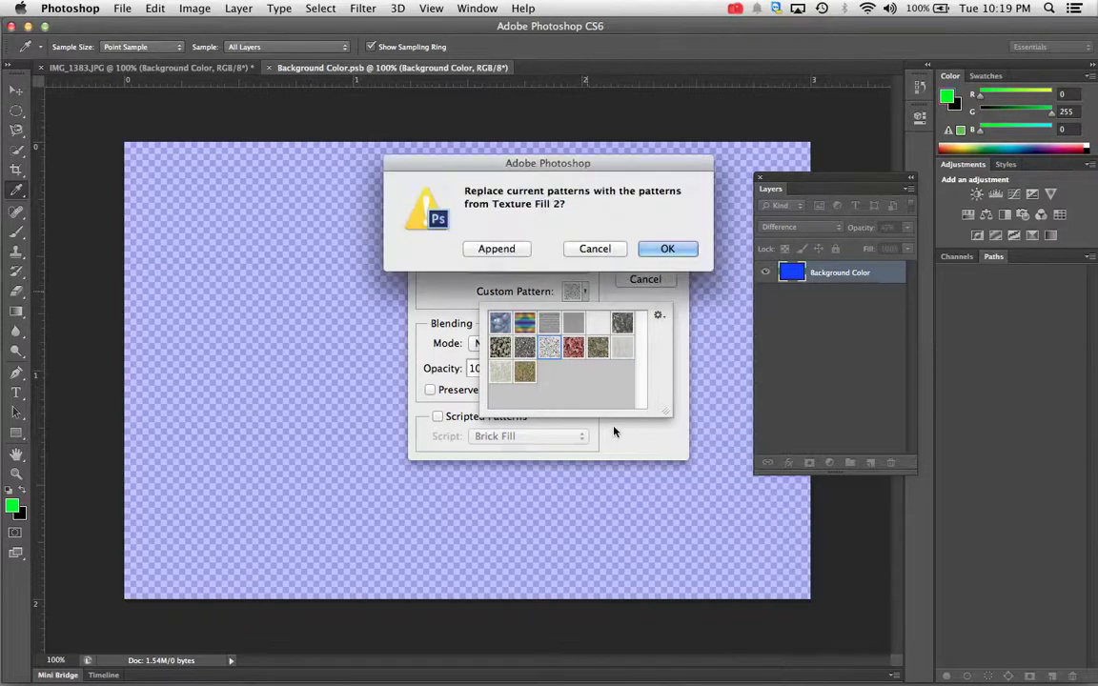
left_click(498, 248)
scroll(605, 367, "down", 3)
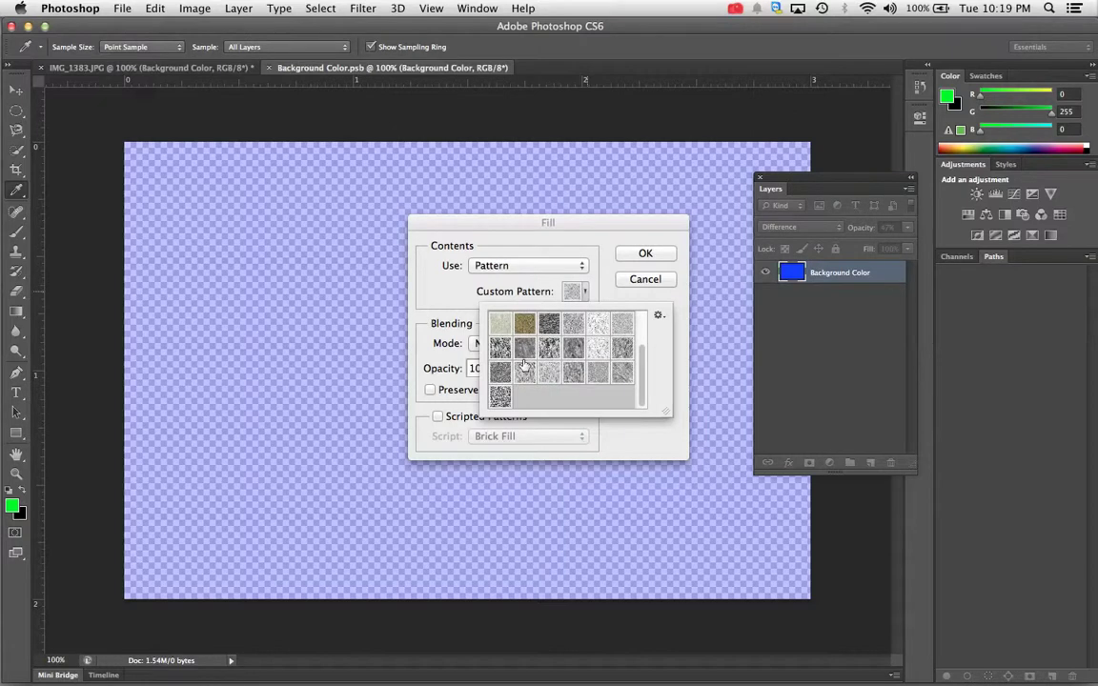
left_click(591, 376)
left_click(645, 253)
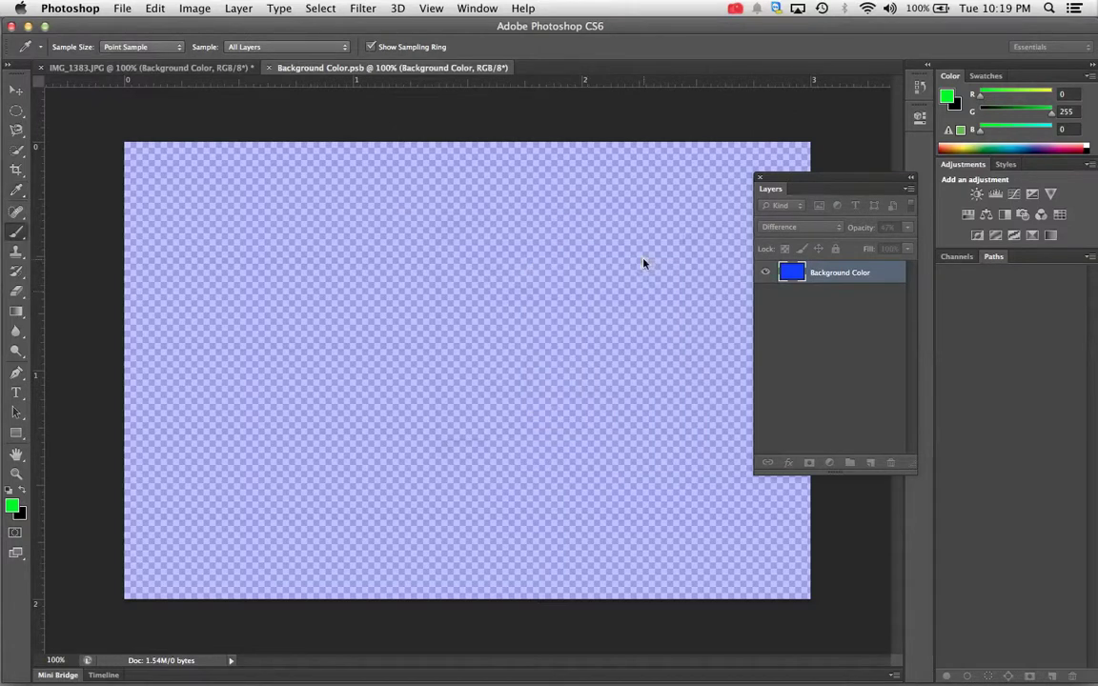
key("b")
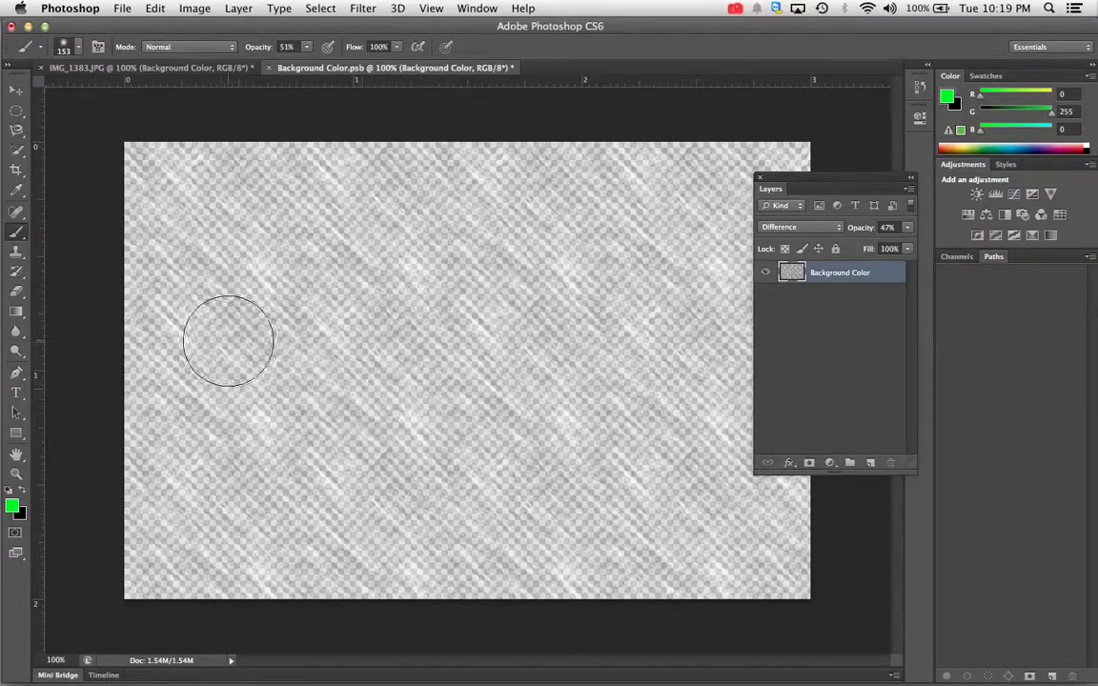
Step: Paint a broad green zigzag at 51% opacity across the patterned layer and save the smart object's contents
mouse_move(188, 307)
left_mouse_down()
mouse_move(209, 341)
mouse_move(385, 440)
mouse_move(432, 366)
mouse_move(427, 266)
mouse_move(594, 310)
mouse_move(610, 148)
mouse_move(774, 417)
mouse_move(718, 428)
mouse_move(678, 493)
mouse_move(677, 534)
left_mouse_up()
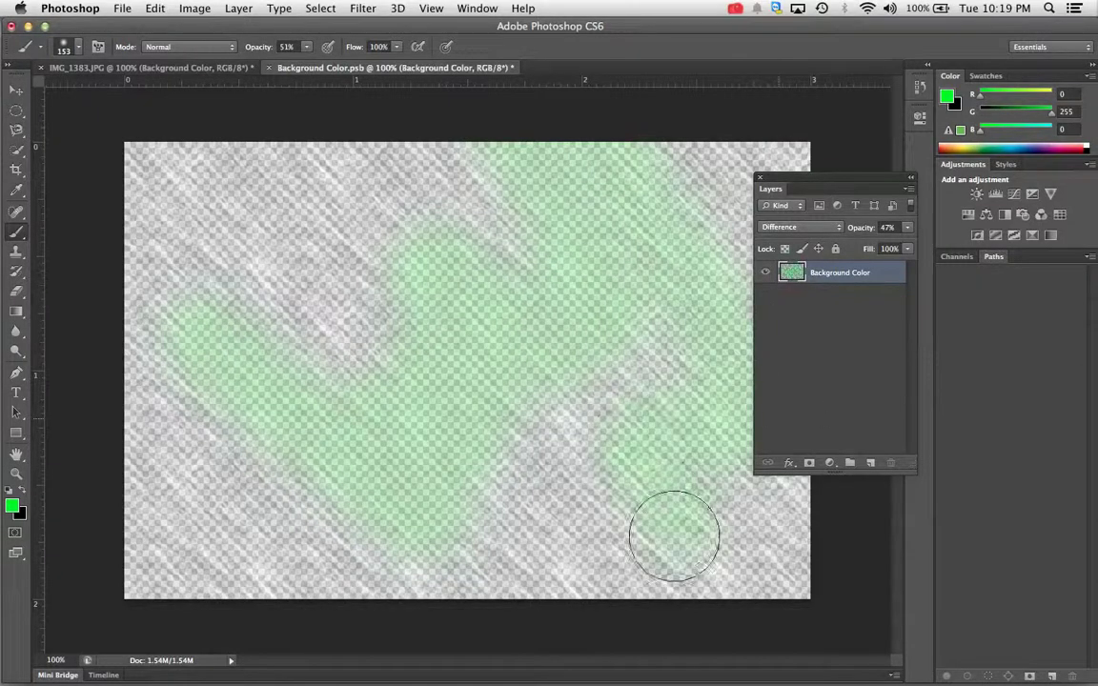
left_click(122, 8)
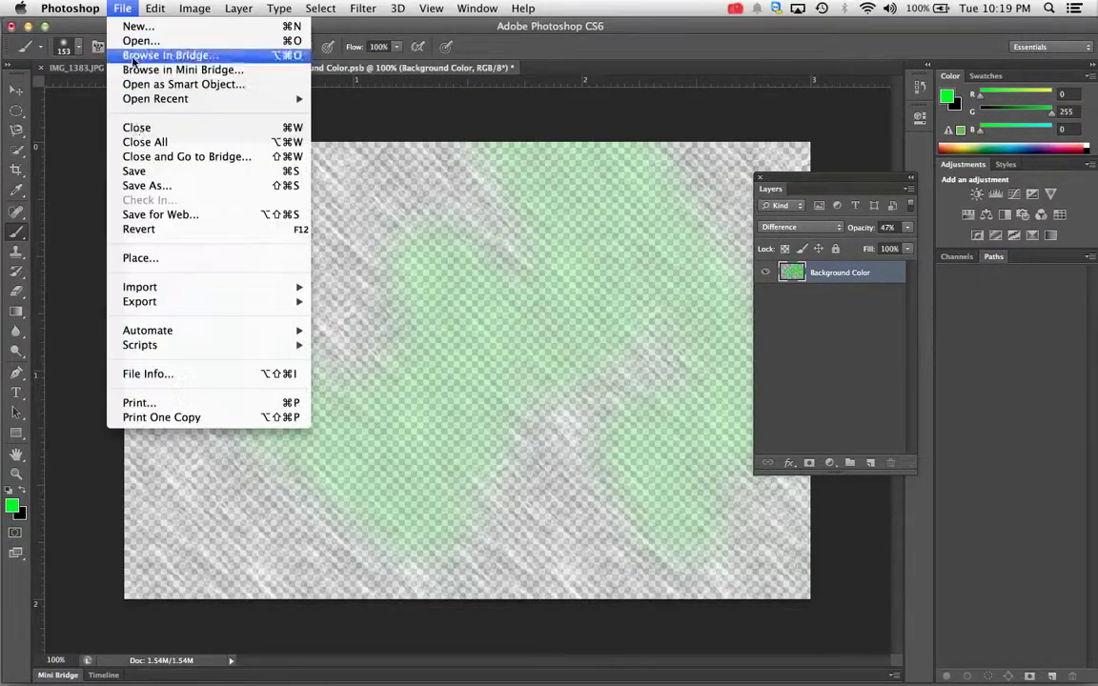
left_click(136, 172)
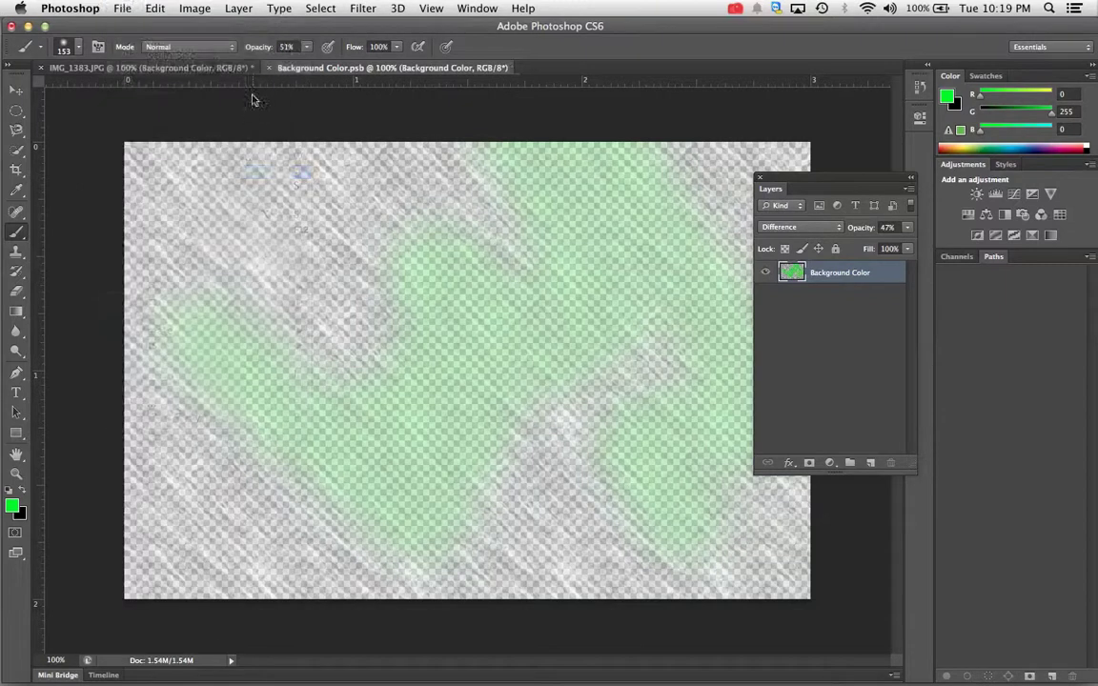
Step: Return to the IMG_1383.JPG document and briefly hide the Background layer to inspect the updated smart object on its own
left_click(195, 71)
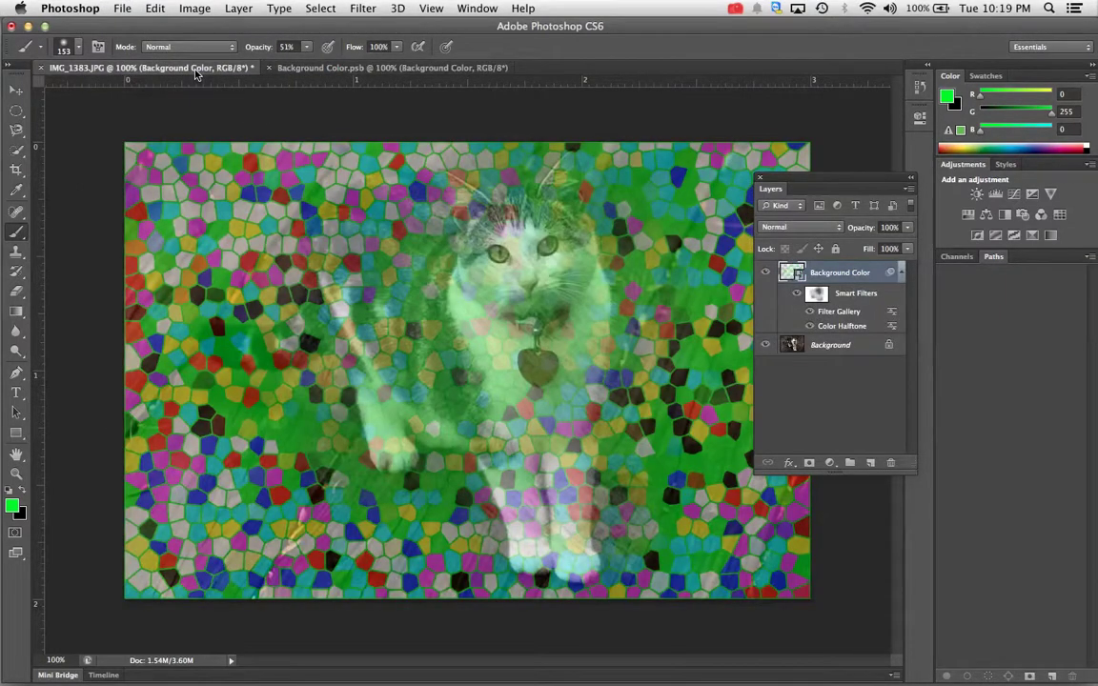
left_click(766, 346)
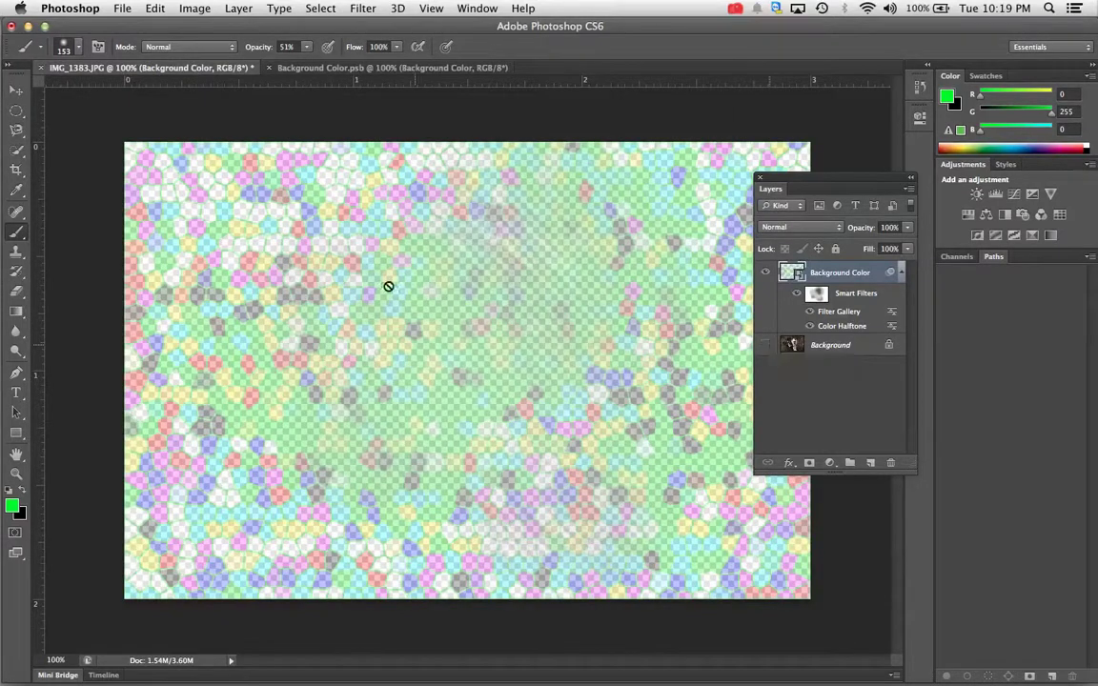
left_click(766, 346)
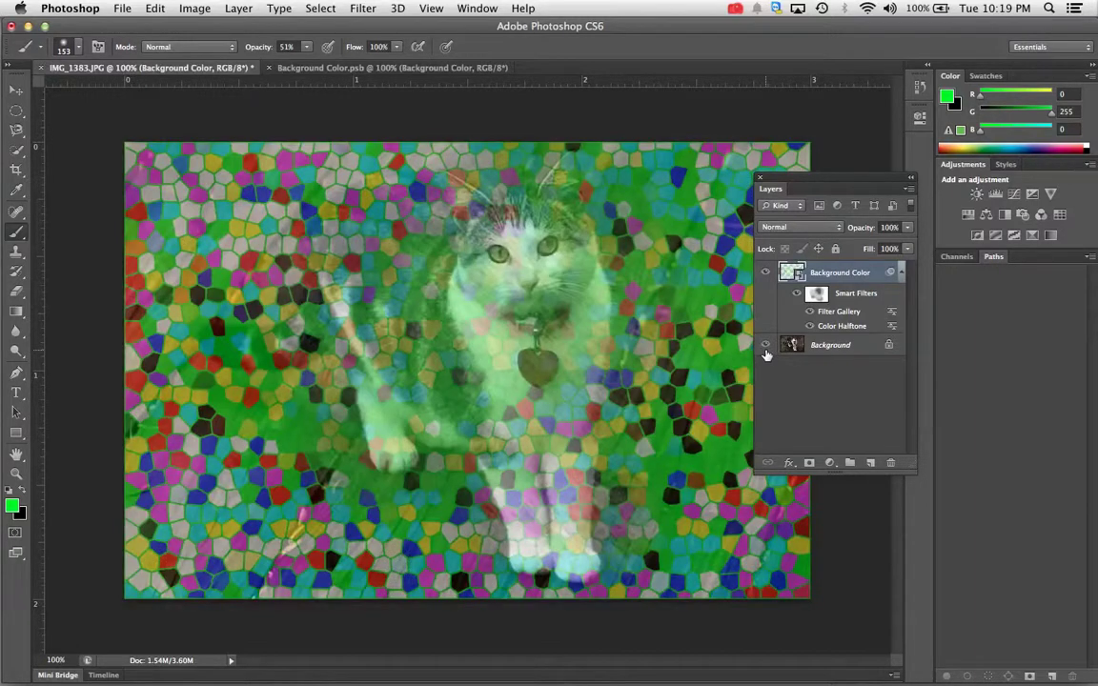
Step: Paint black on the smart filter mask over the cat's face and raise the brush opacity to 100%
left_click(817, 294)
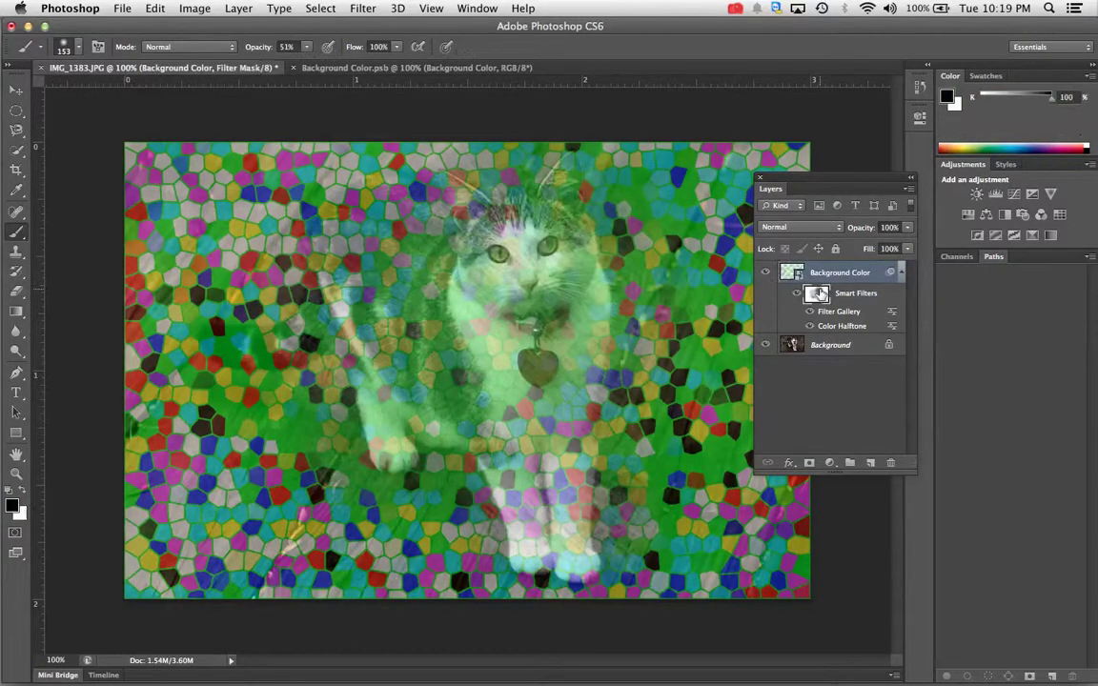
mouse_move(486, 219)
left_mouse_down()
mouse_move(467, 227)
mouse_move(478, 265)
mouse_move(515, 297)
left_mouse_up()
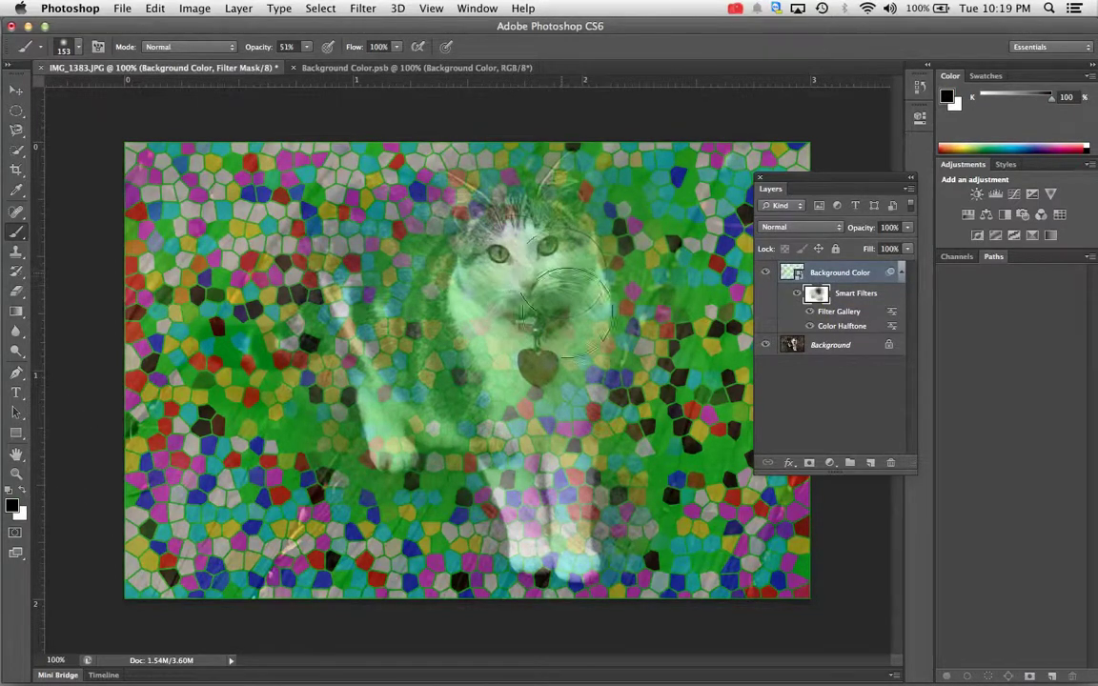
left_click(306, 47)
left_click_drag(308, 63, 363, 62)
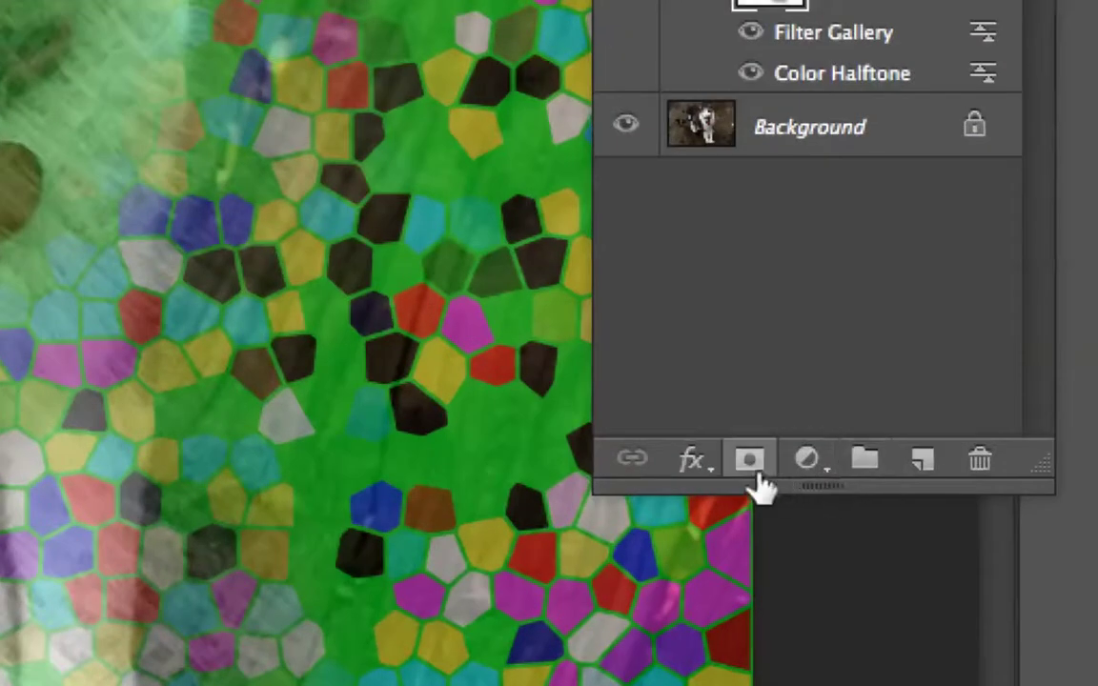
Step: Add a layer mask to Background Color and paint it black over the cat's head, chest and back
left_click(752, 465)
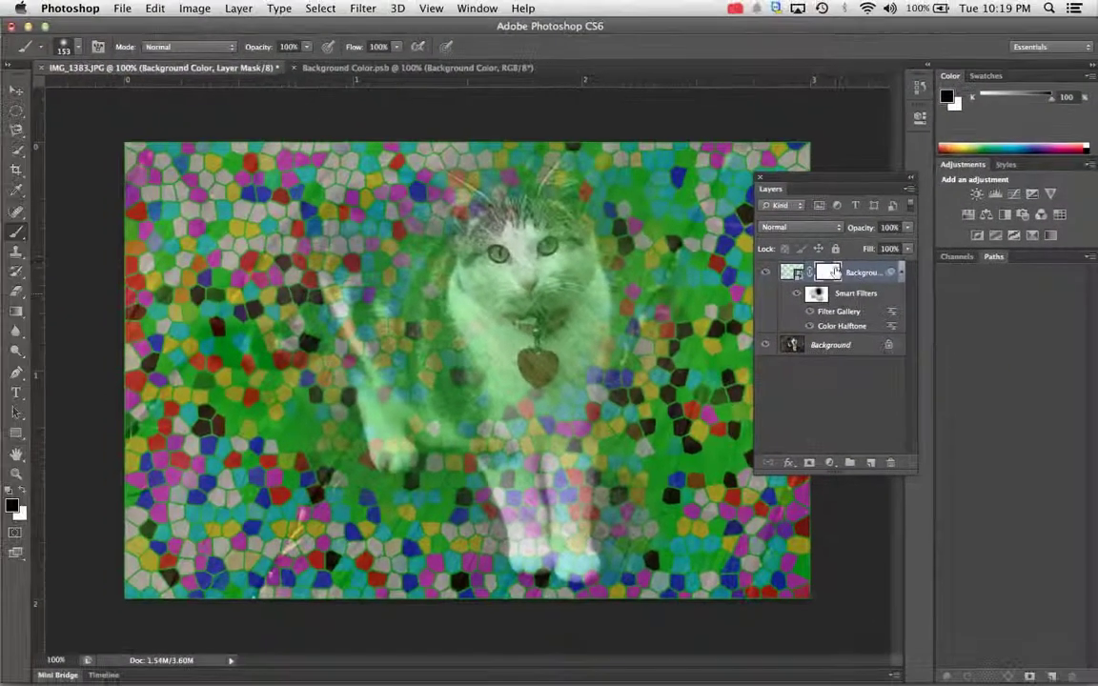
mouse_move(488, 257)
left_mouse_down()
mouse_move(550, 267)
mouse_move(526, 262)
mouse_move(526, 291)
mouse_move(469, 346)
mouse_move(517, 353)
mouse_move(393, 362)
mouse_move(536, 381)
mouse_move(485, 331)
mouse_move(502, 351)
mouse_move(504, 396)
left_mouse_up()
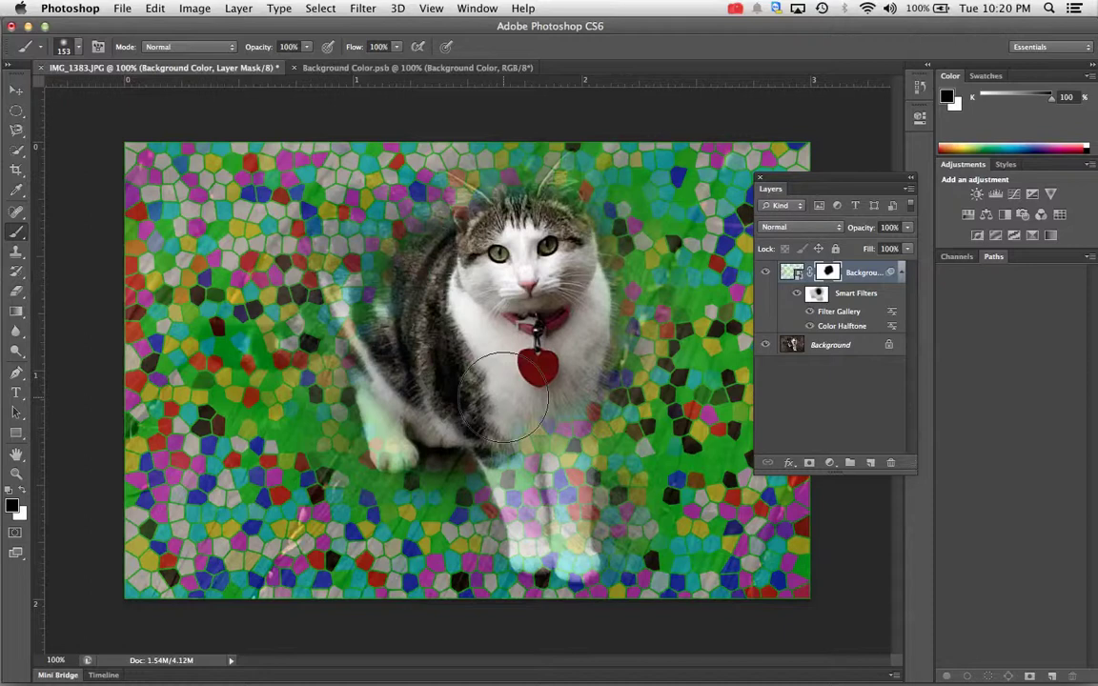